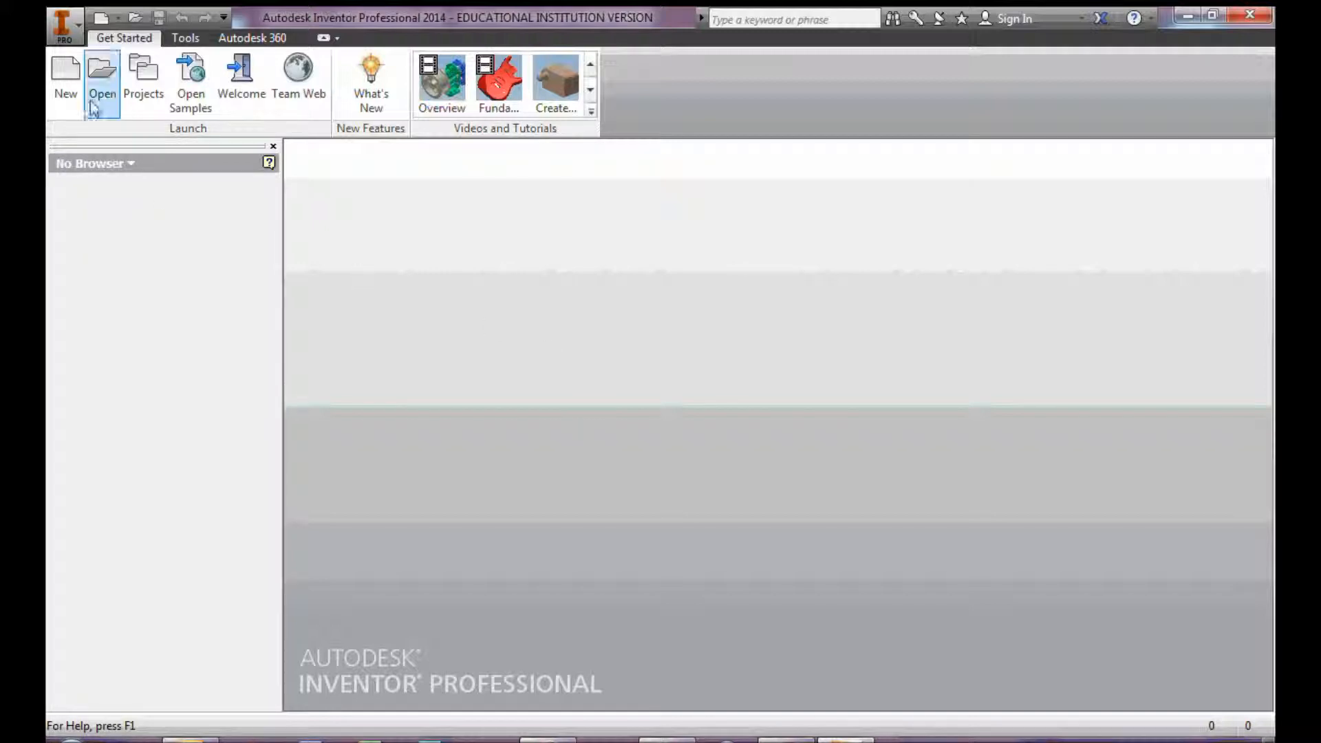
- Create a new metric part file from the Standard (mm).ipt template
click(66, 80)
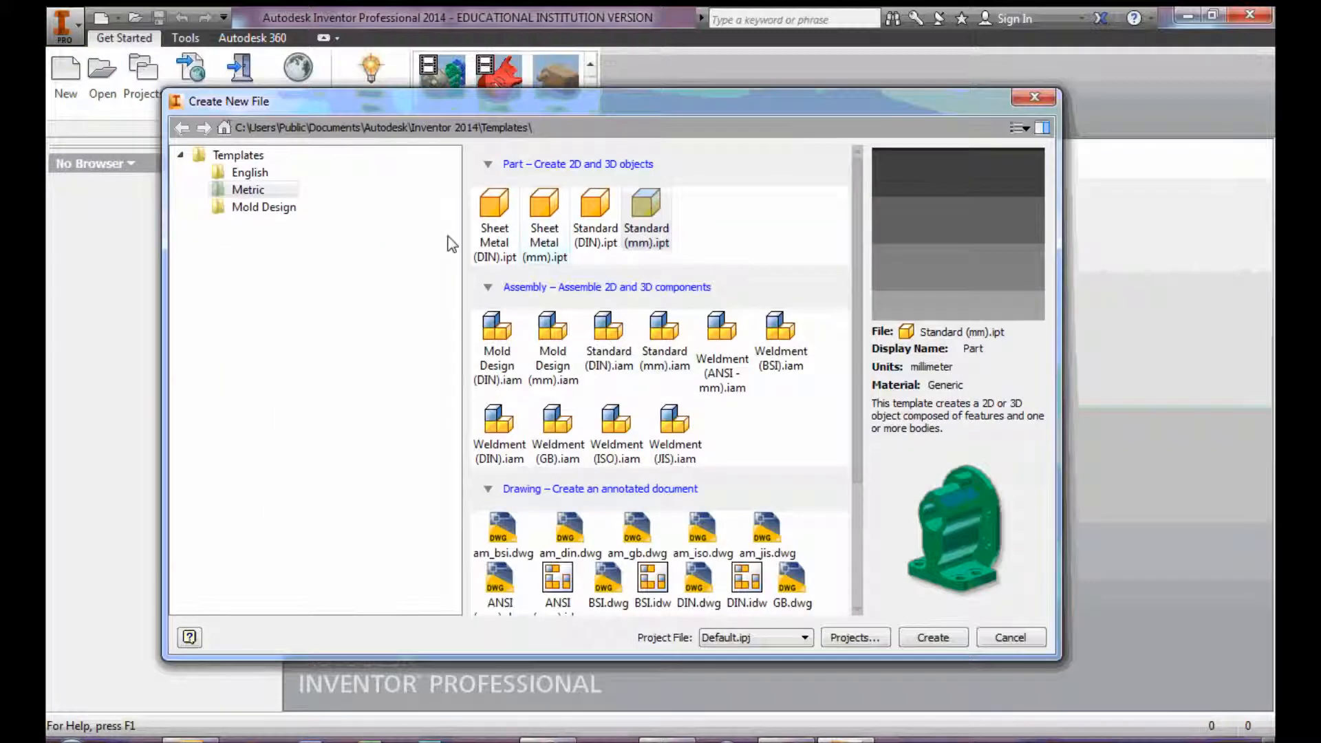
click(253, 189)
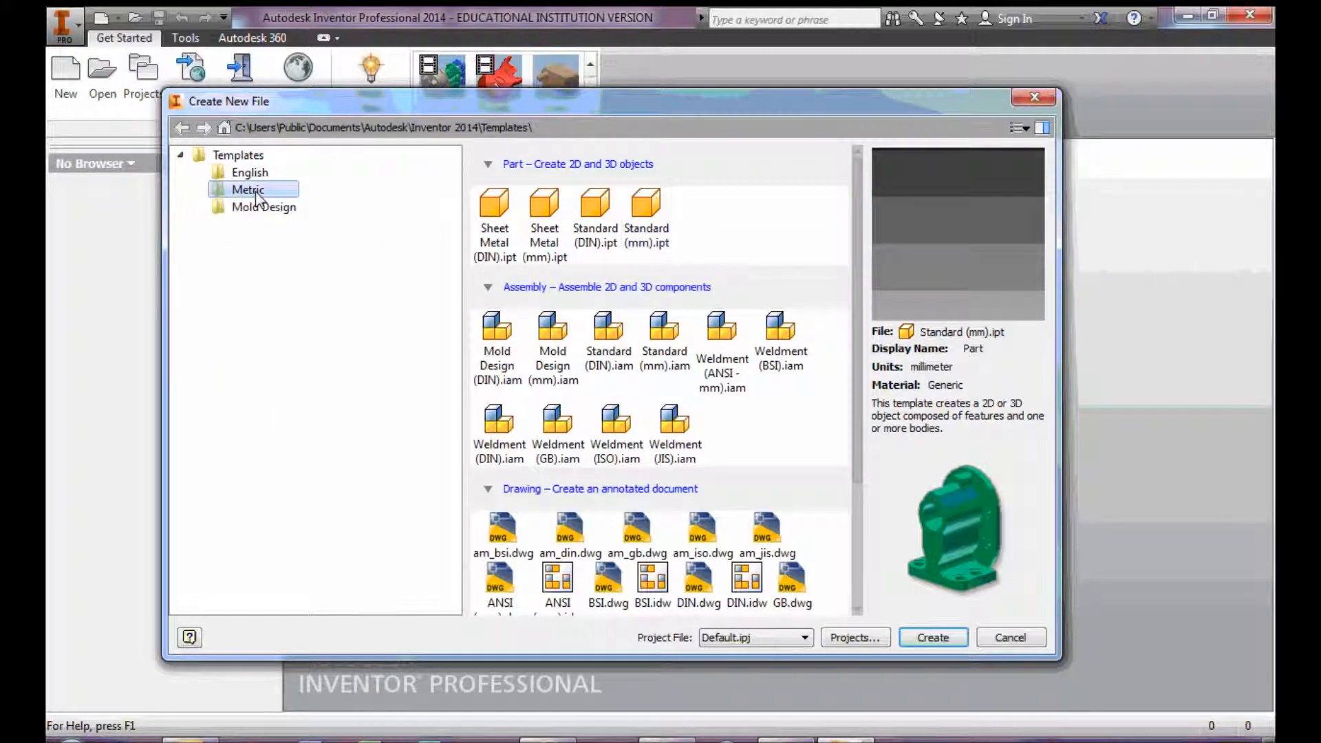
click(657, 221)
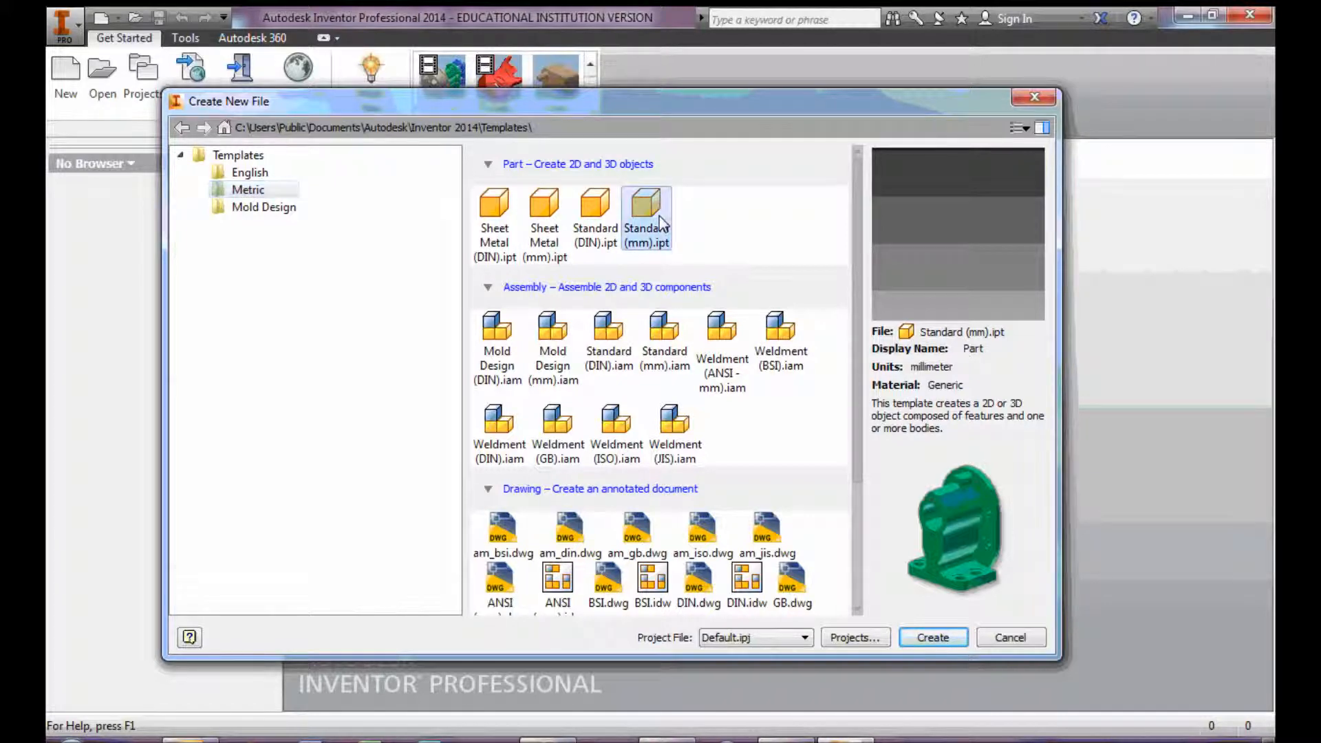
click(949, 641)
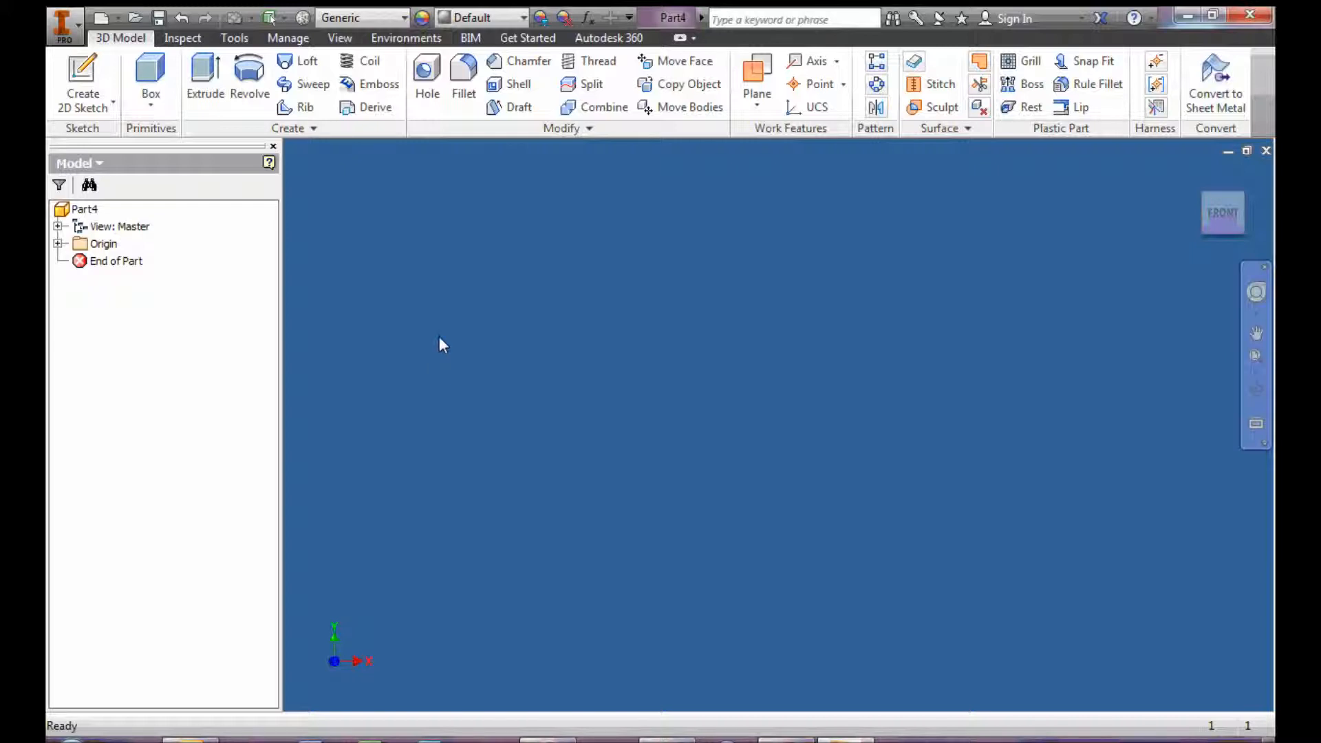
- Sketch a rectangle 40 mm wide and 50 mm high on the horizontal origin plane and finish the sketch
click(93, 79)
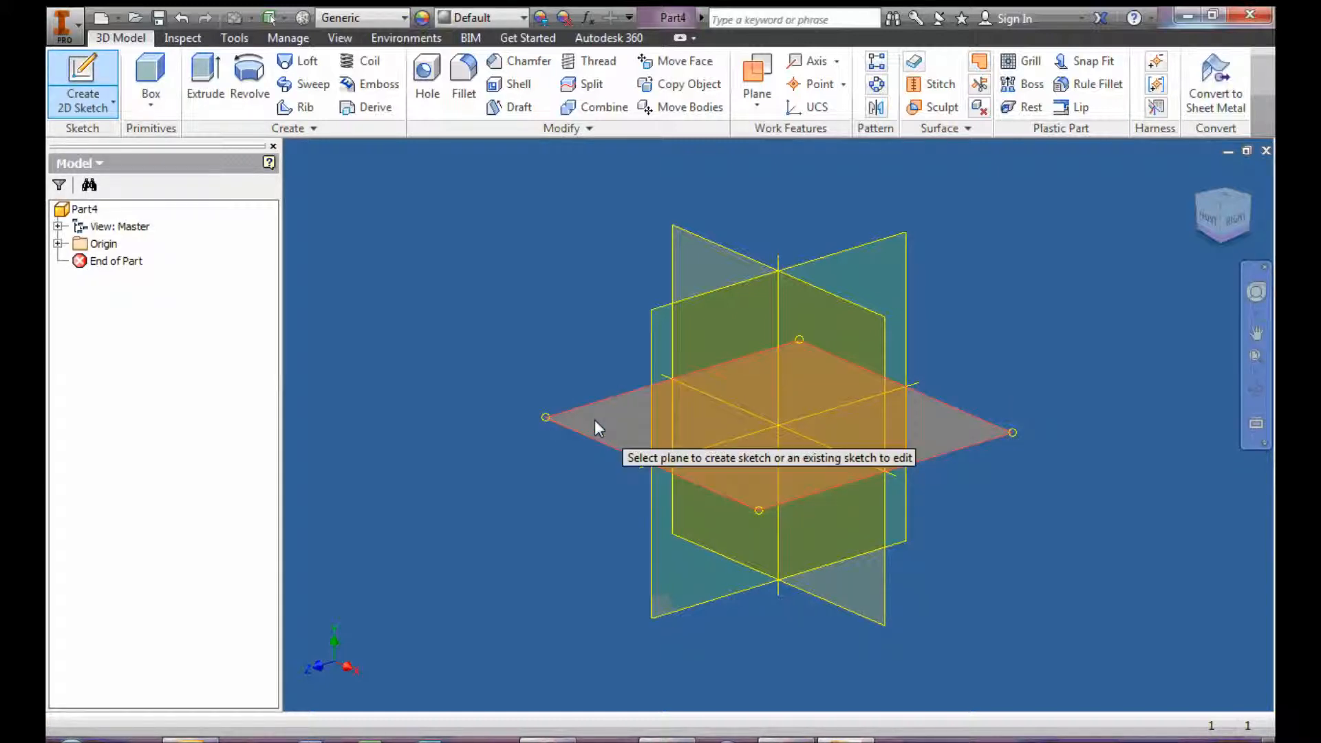
click(594, 428)
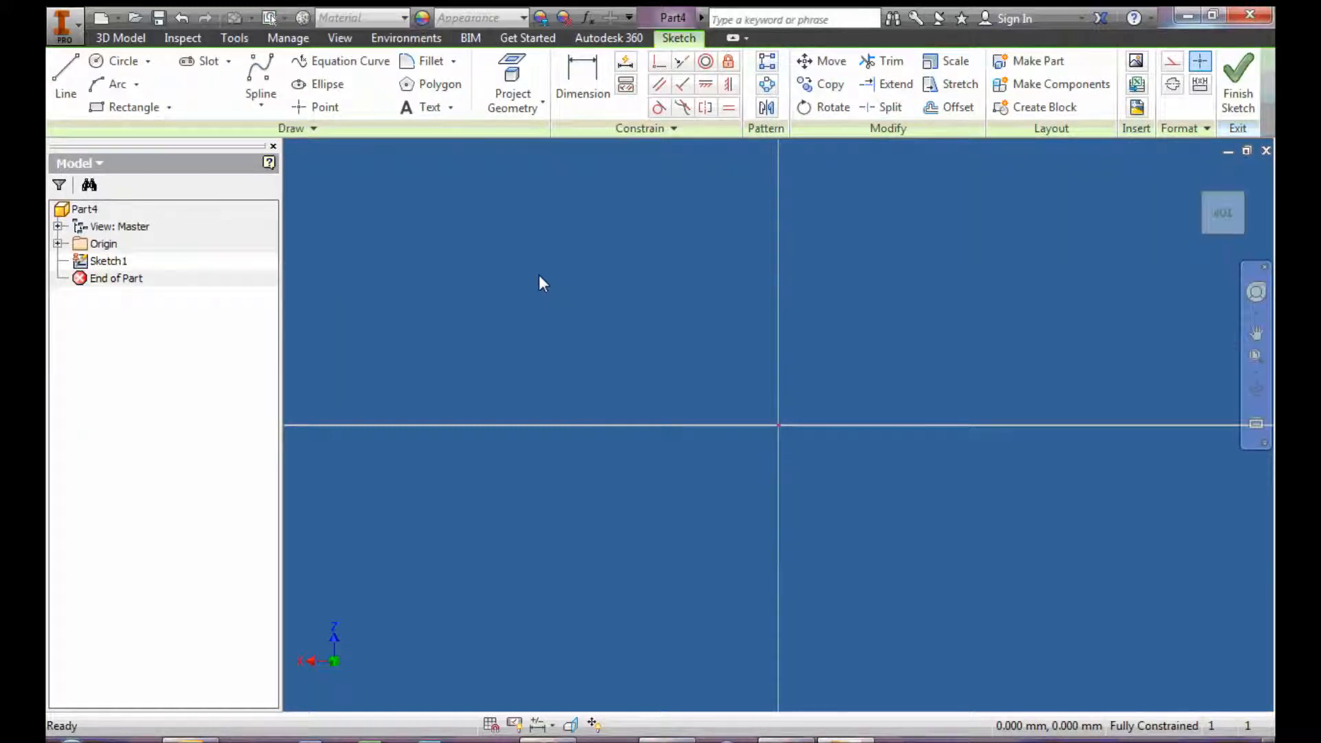
click(116, 109)
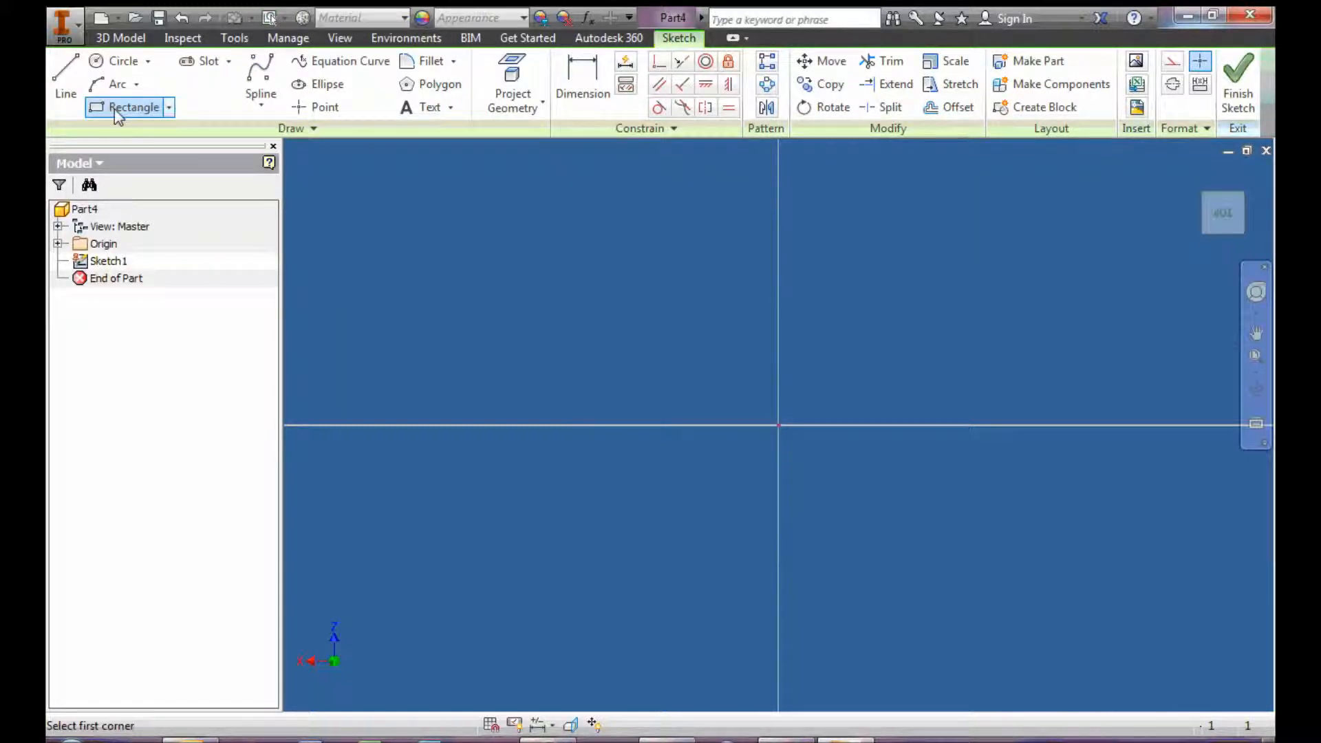
click(565, 246)
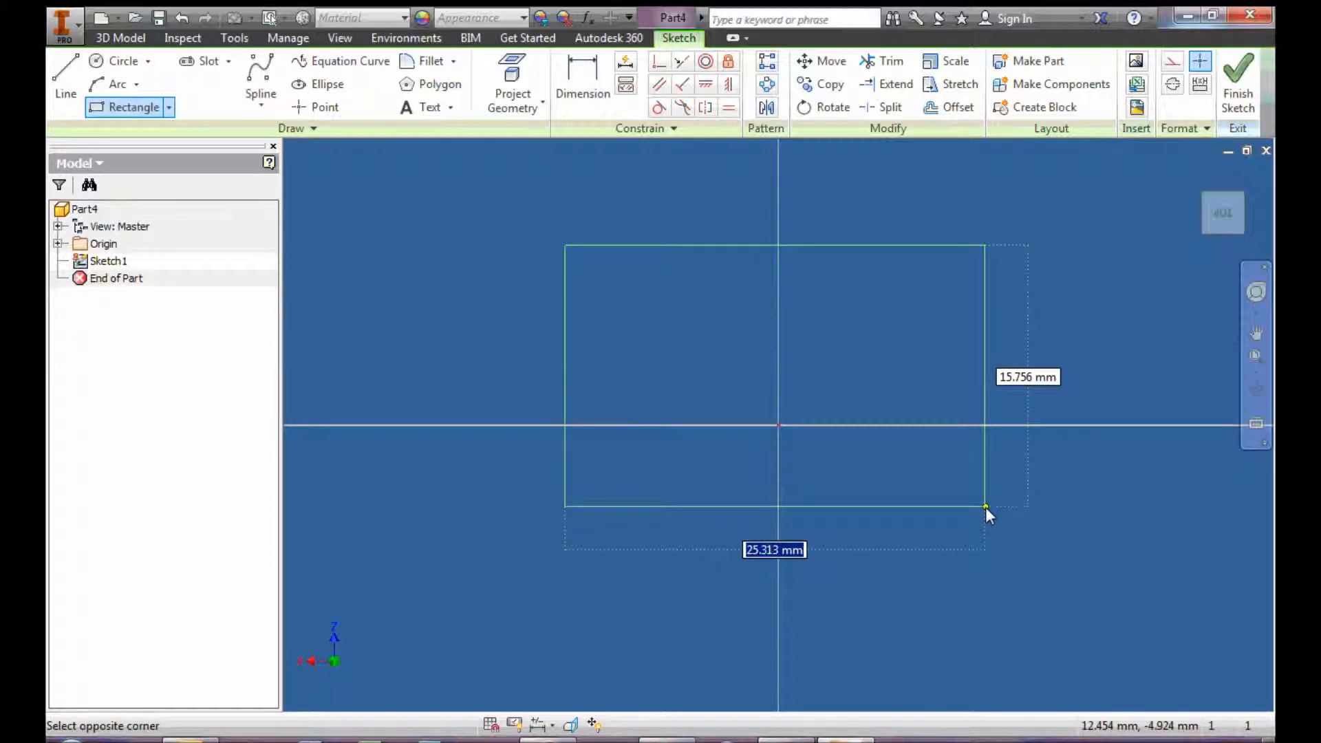
text(40)
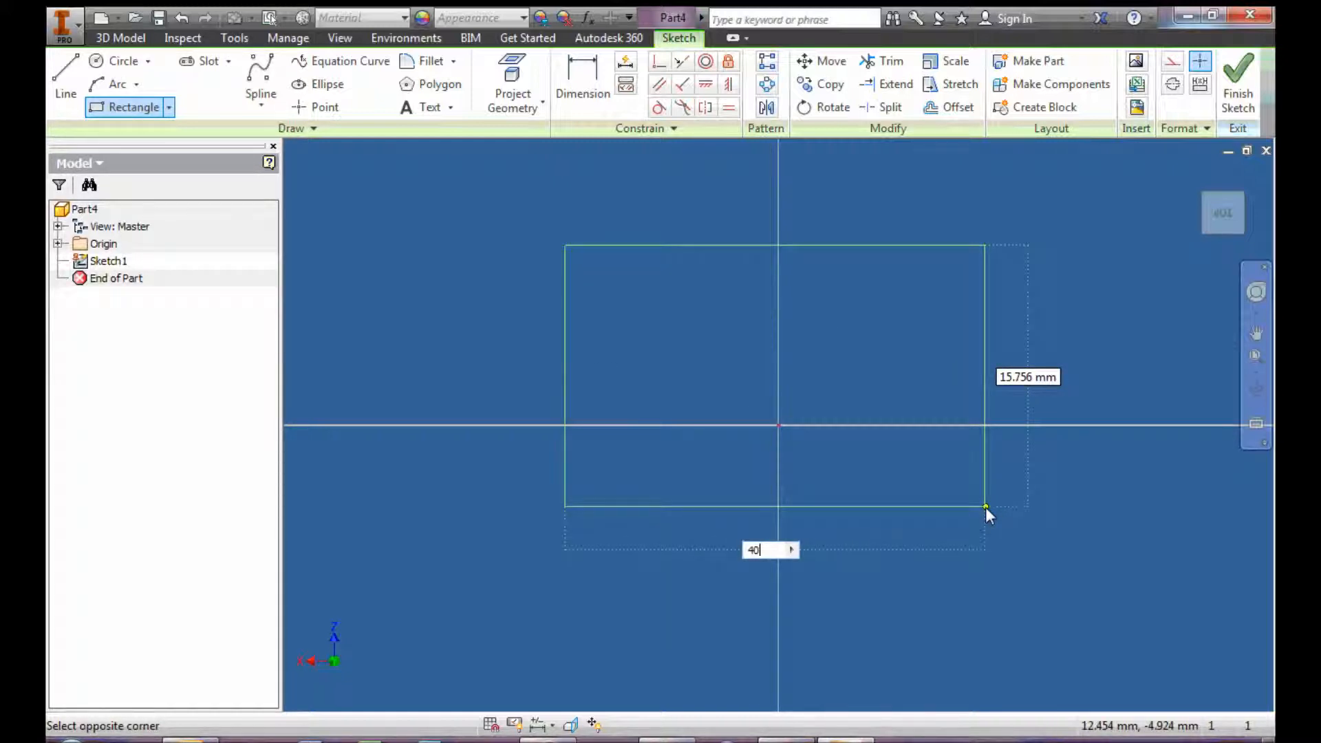
key(Tab)
text(5)
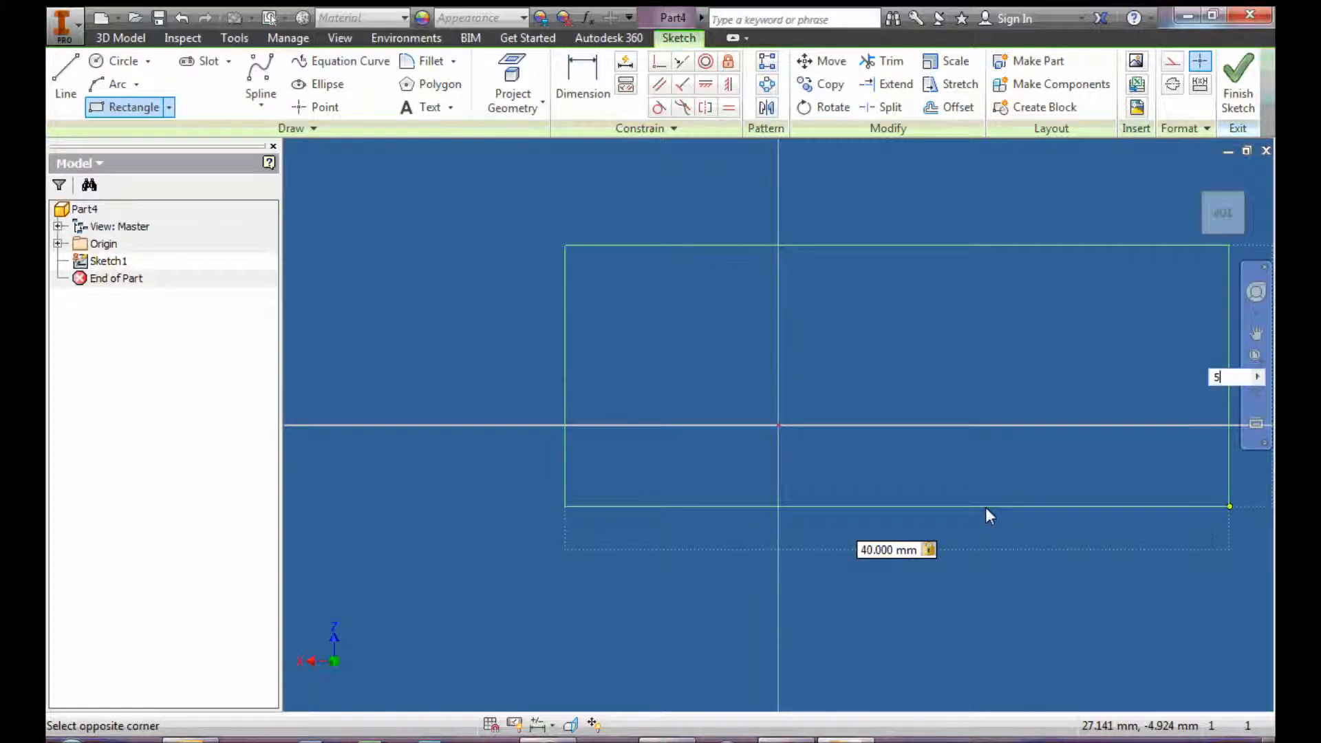
key(Return)
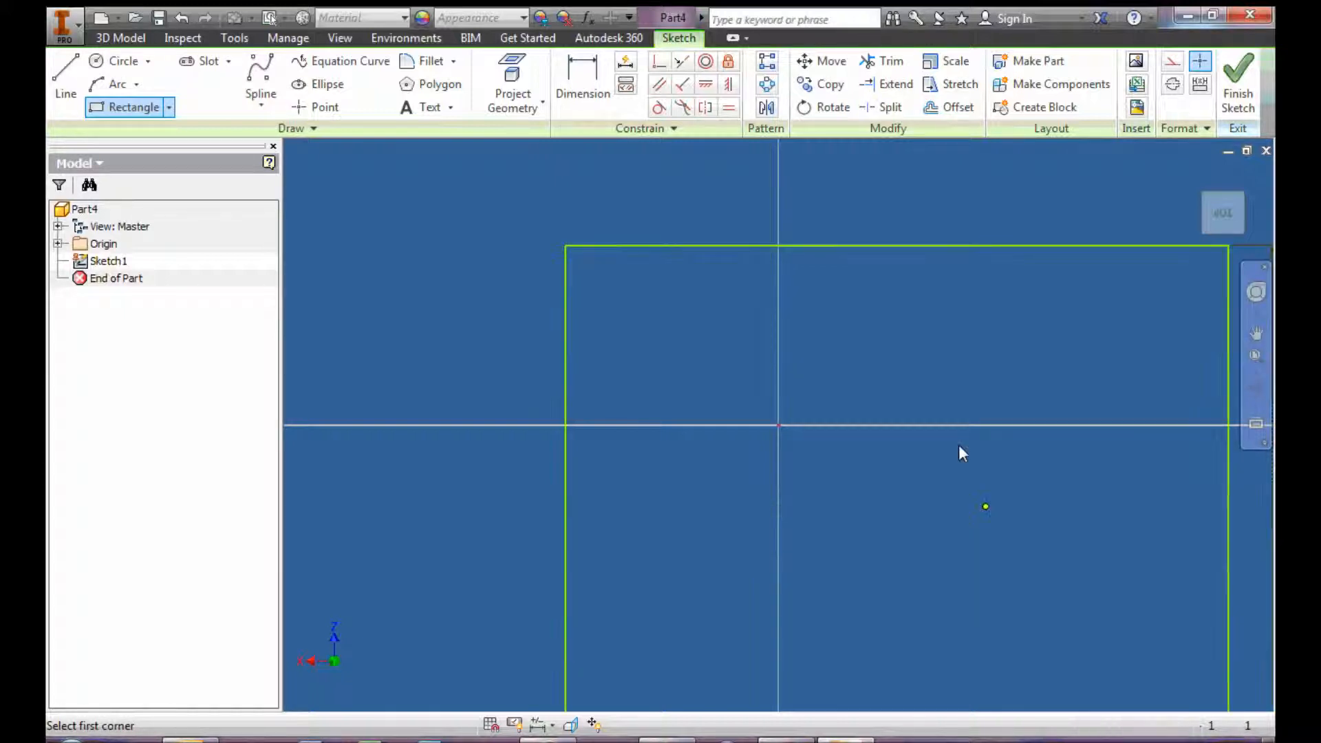
scroll(959, 578, up, 2)
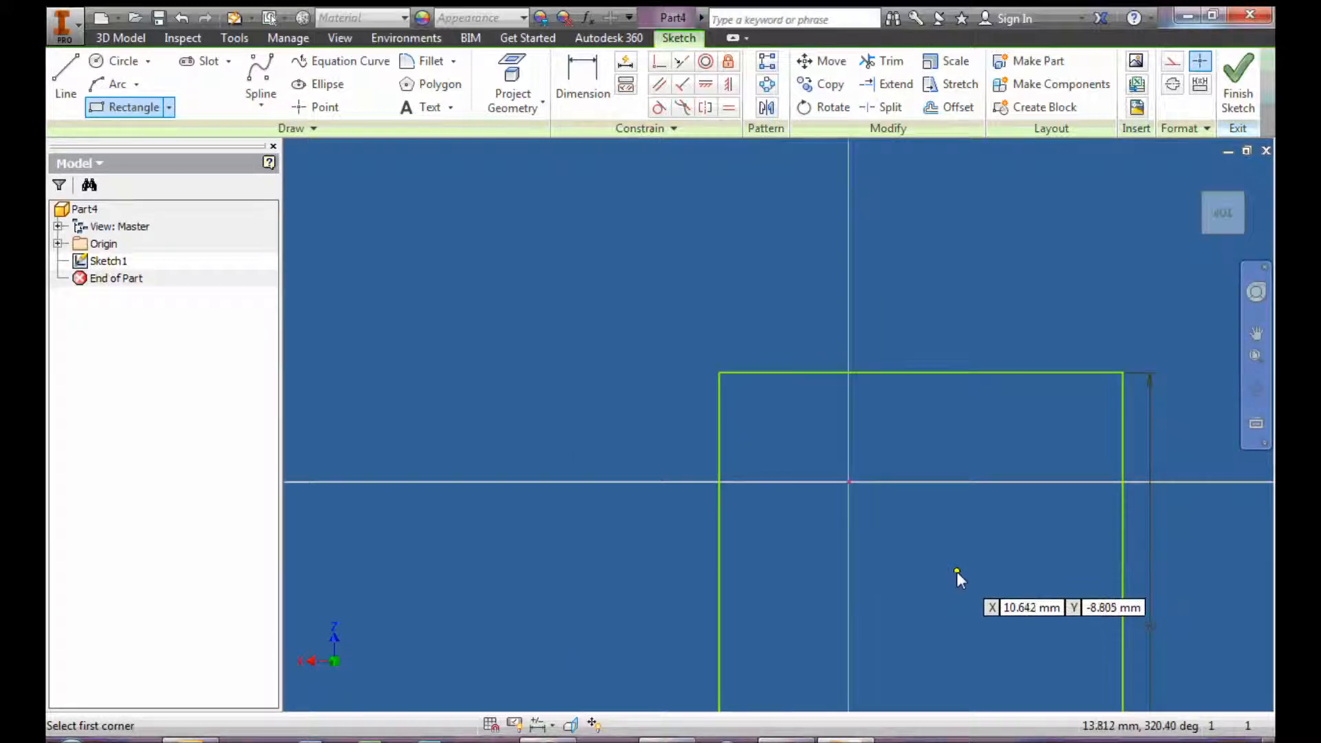
middle_drag(956, 575, 839, 399)
scroll(836, 398, up, 2)
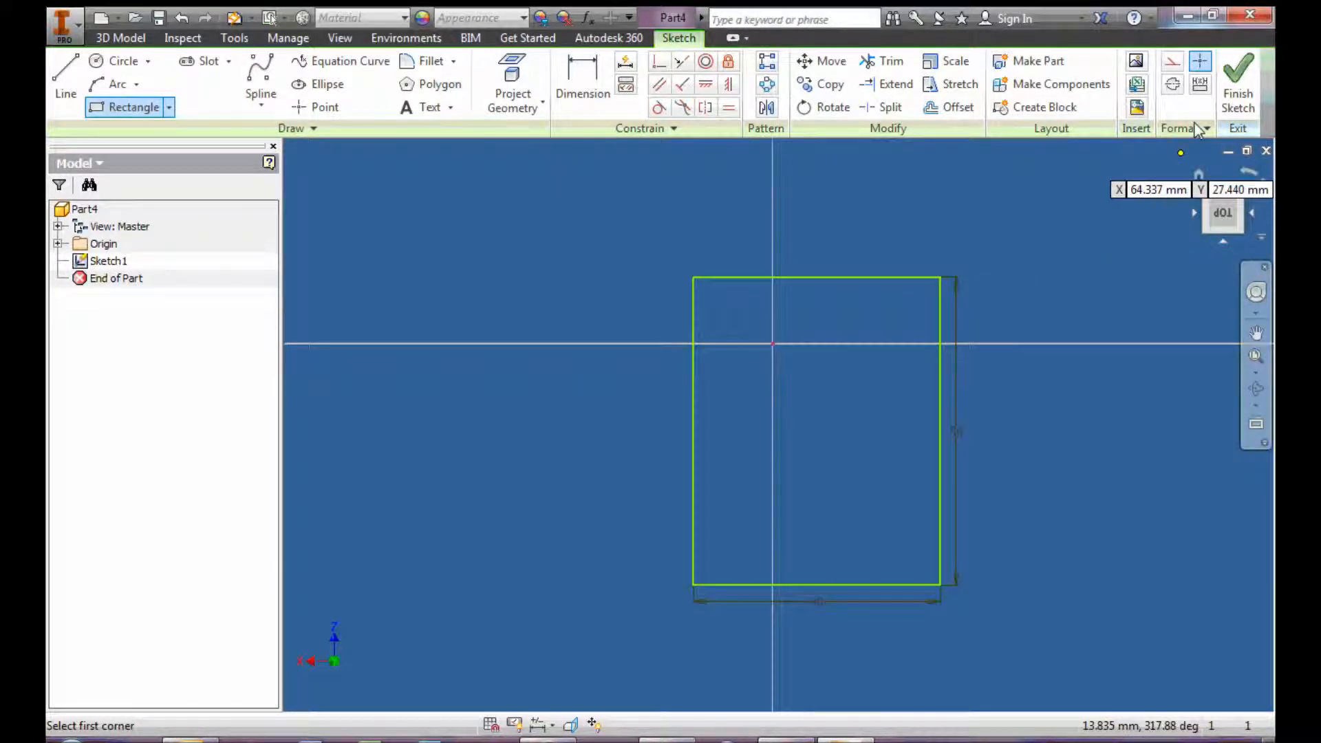
click(1236, 113)
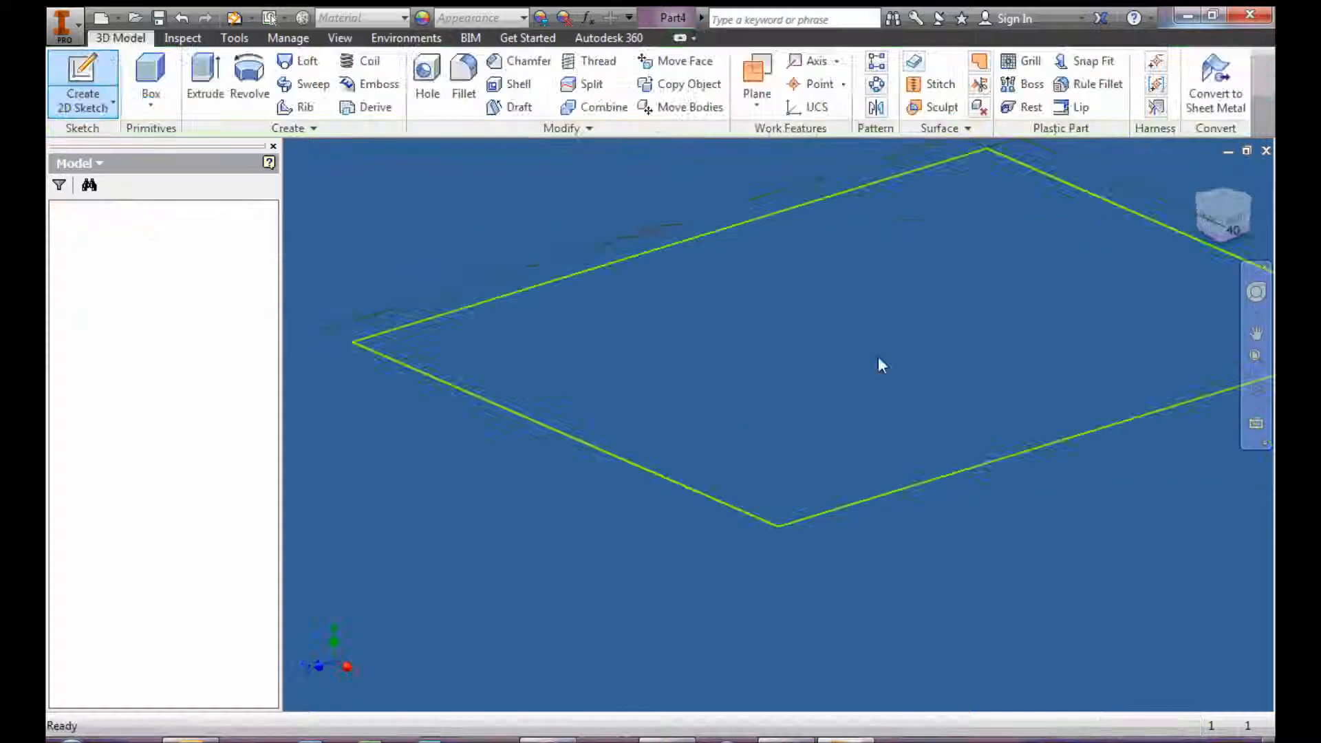
- Extrude the rectangle upward by 10 mm into a solid block
scroll(836, 378, up, 2)
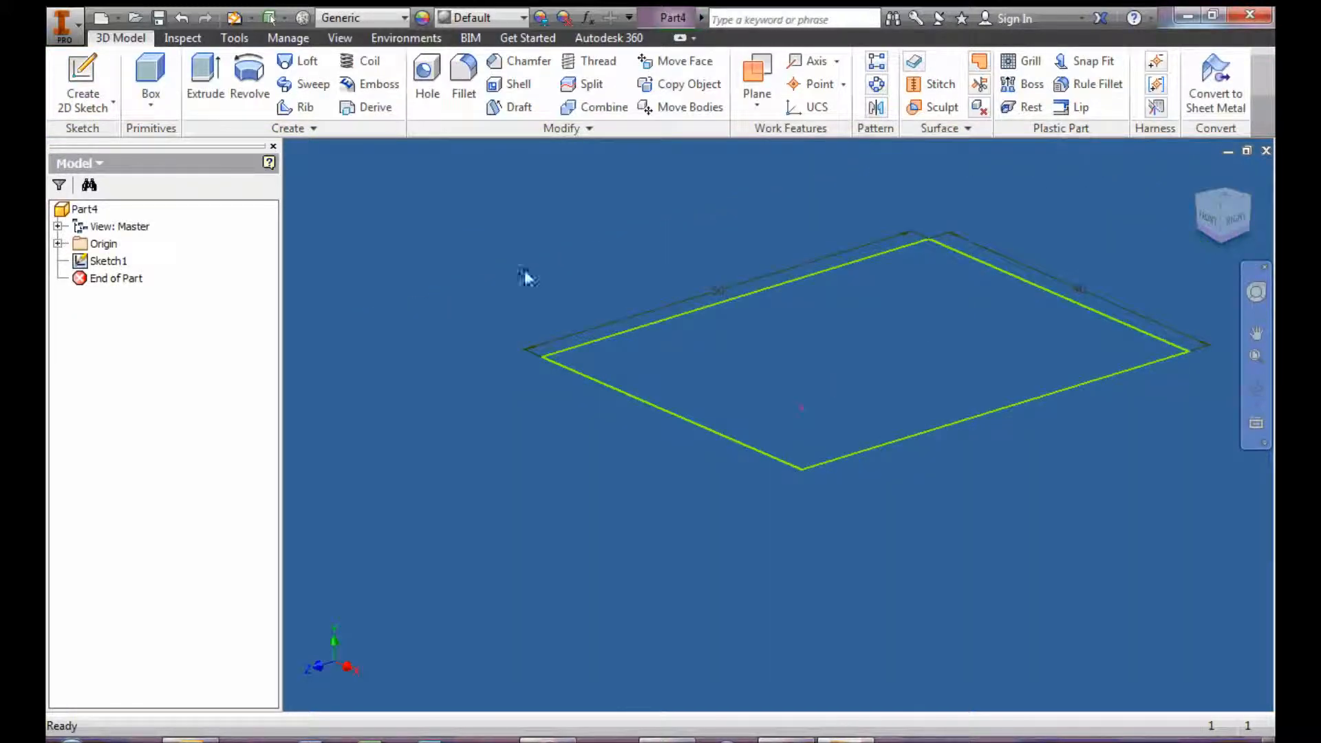
click(205, 83)
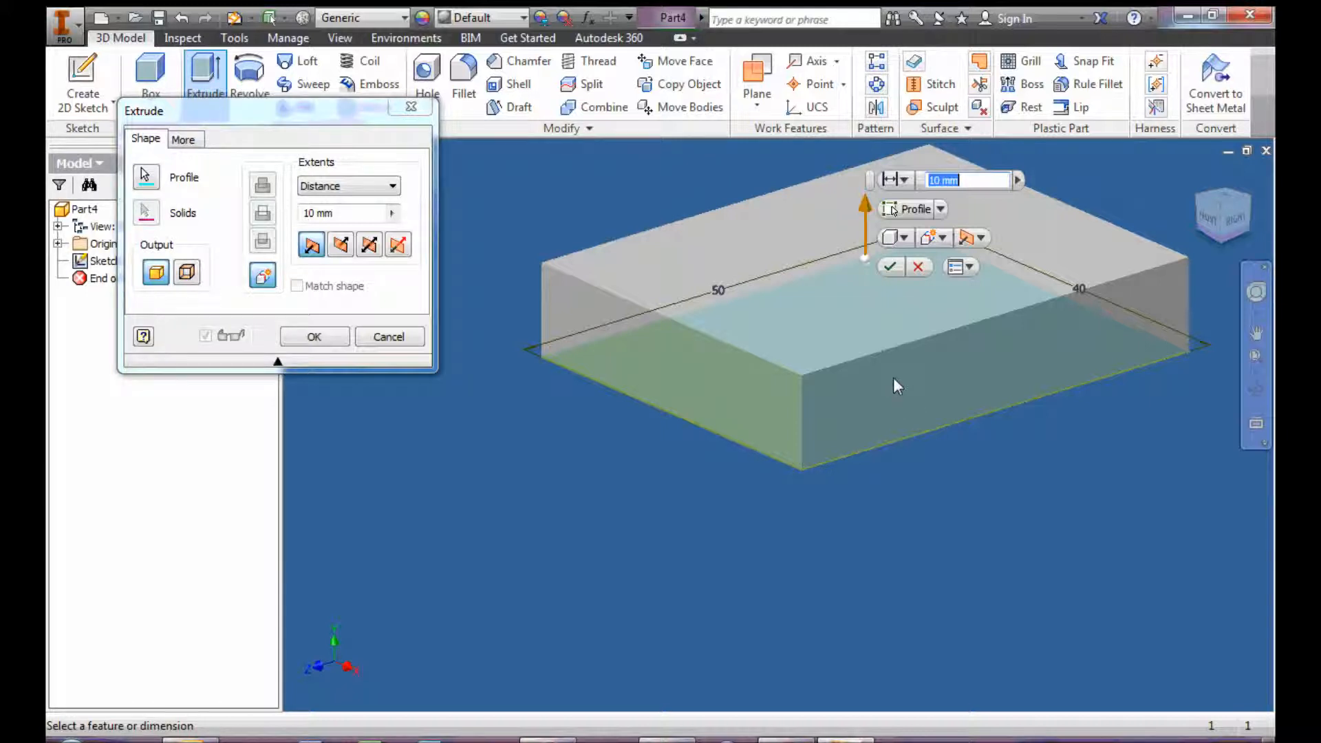
click(311, 336)
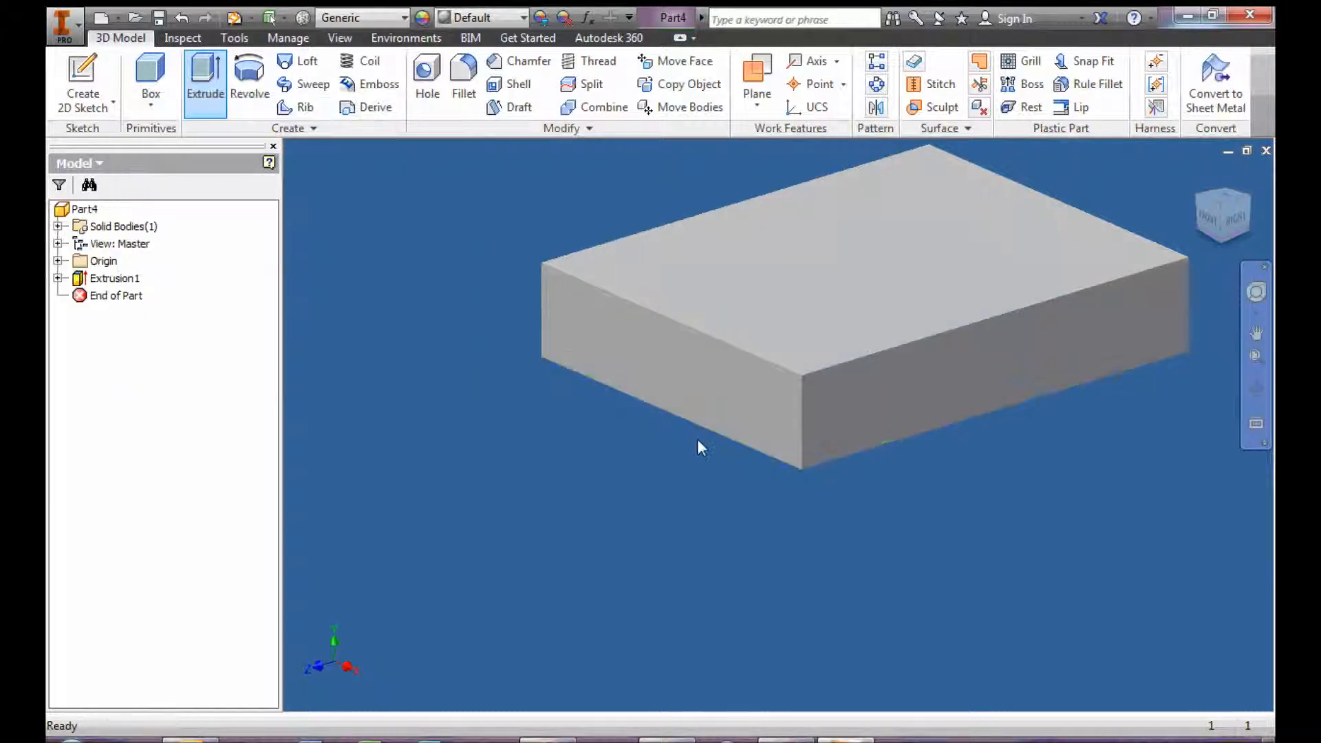
middle_drag(842, 271, 790, 374)
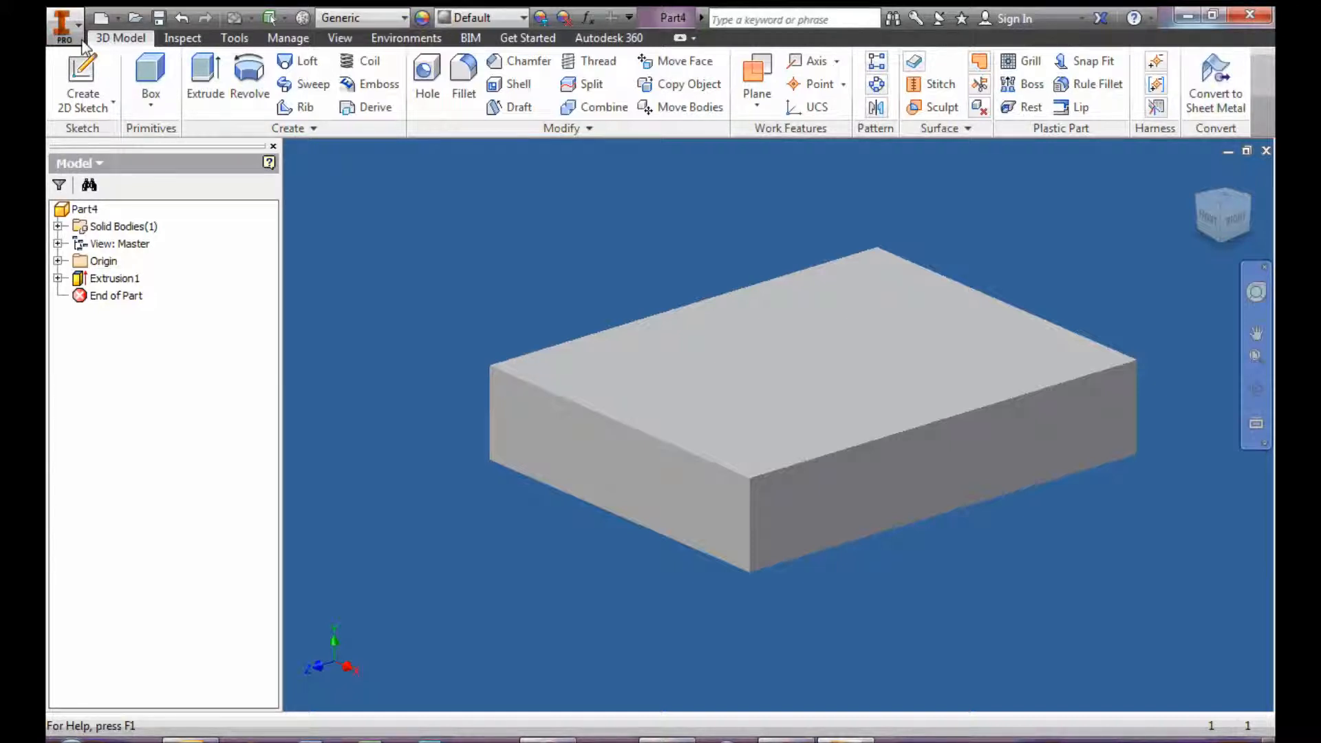
- Sketch a 3 mm diameter circle near the middle of the block's top face and finish the sketch
click(94, 80)
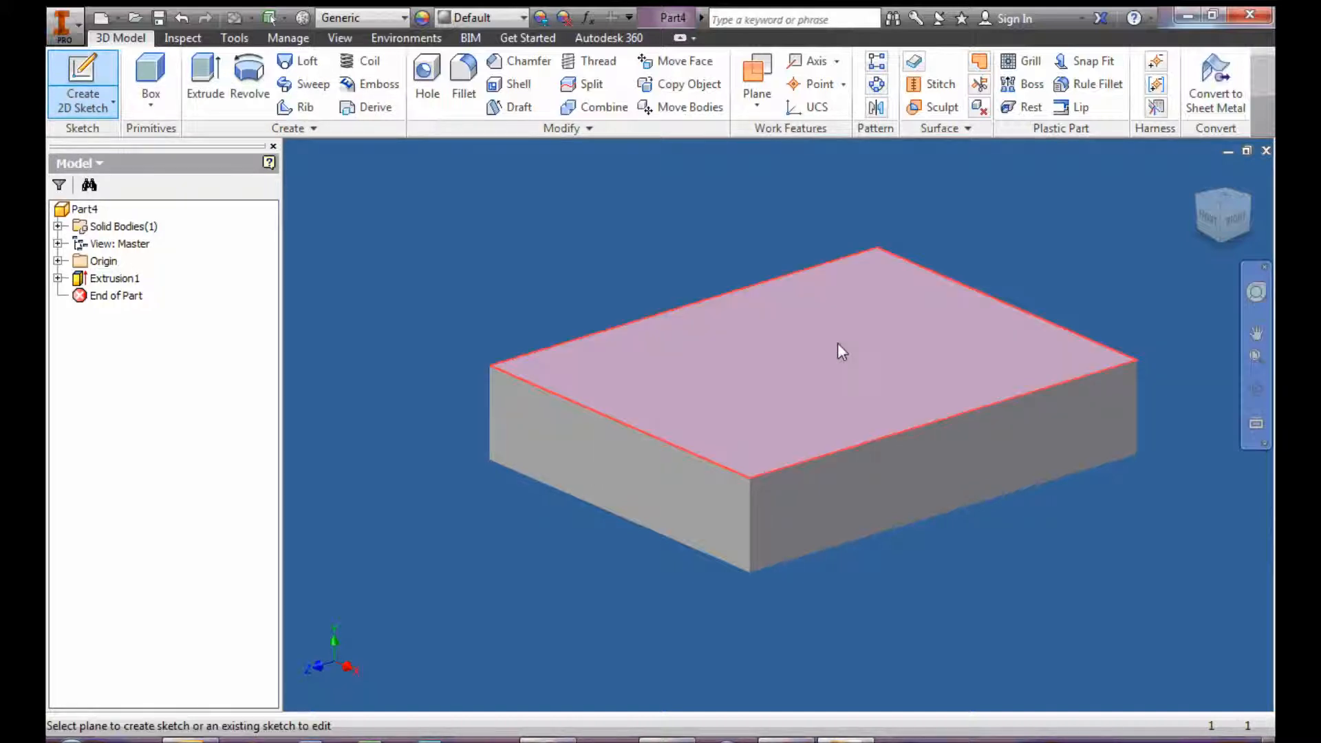
click(788, 352)
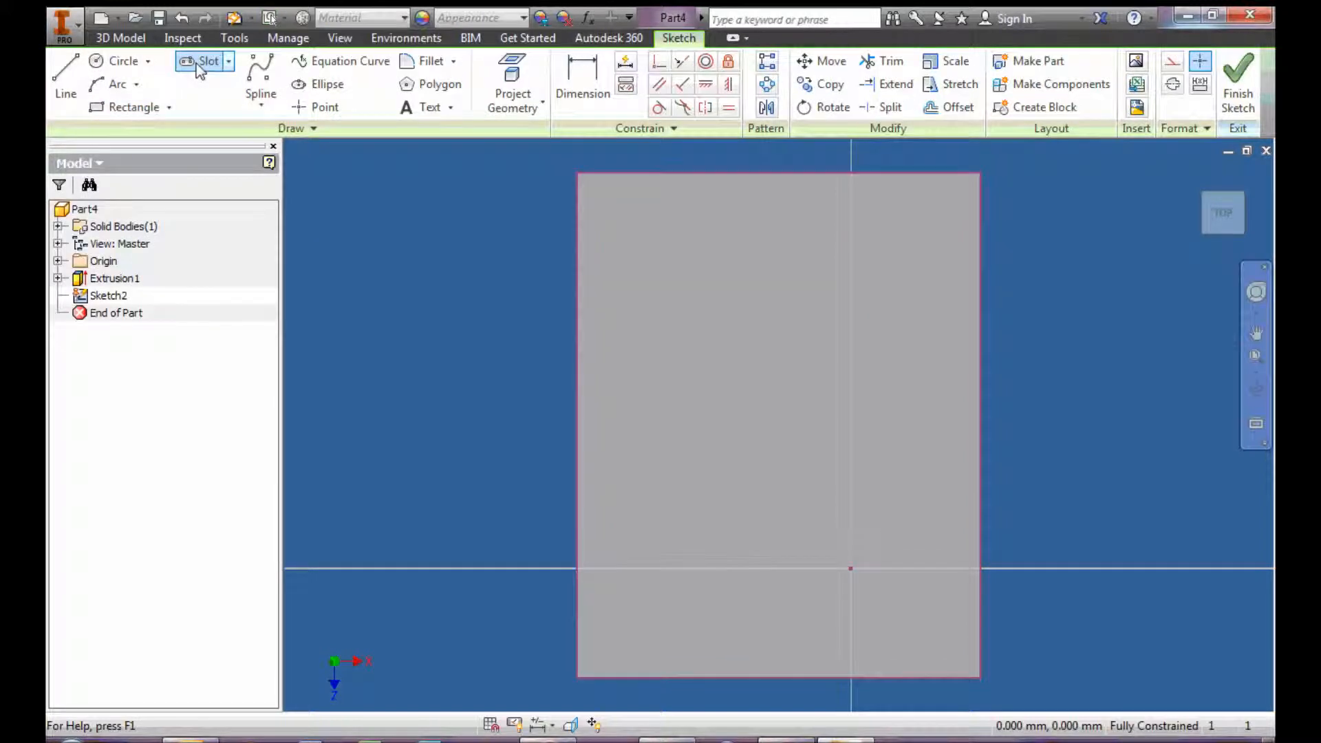
click(120, 61)
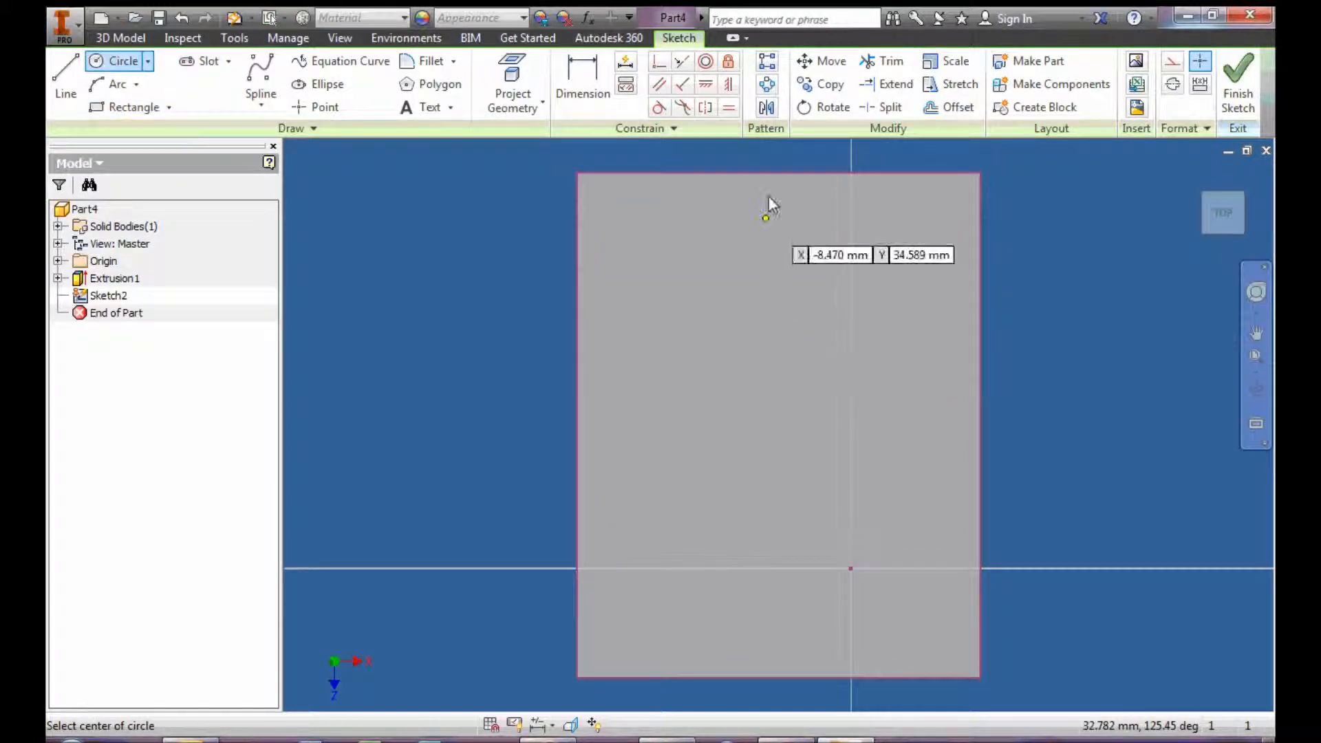
scroll(766, 184, up, 5)
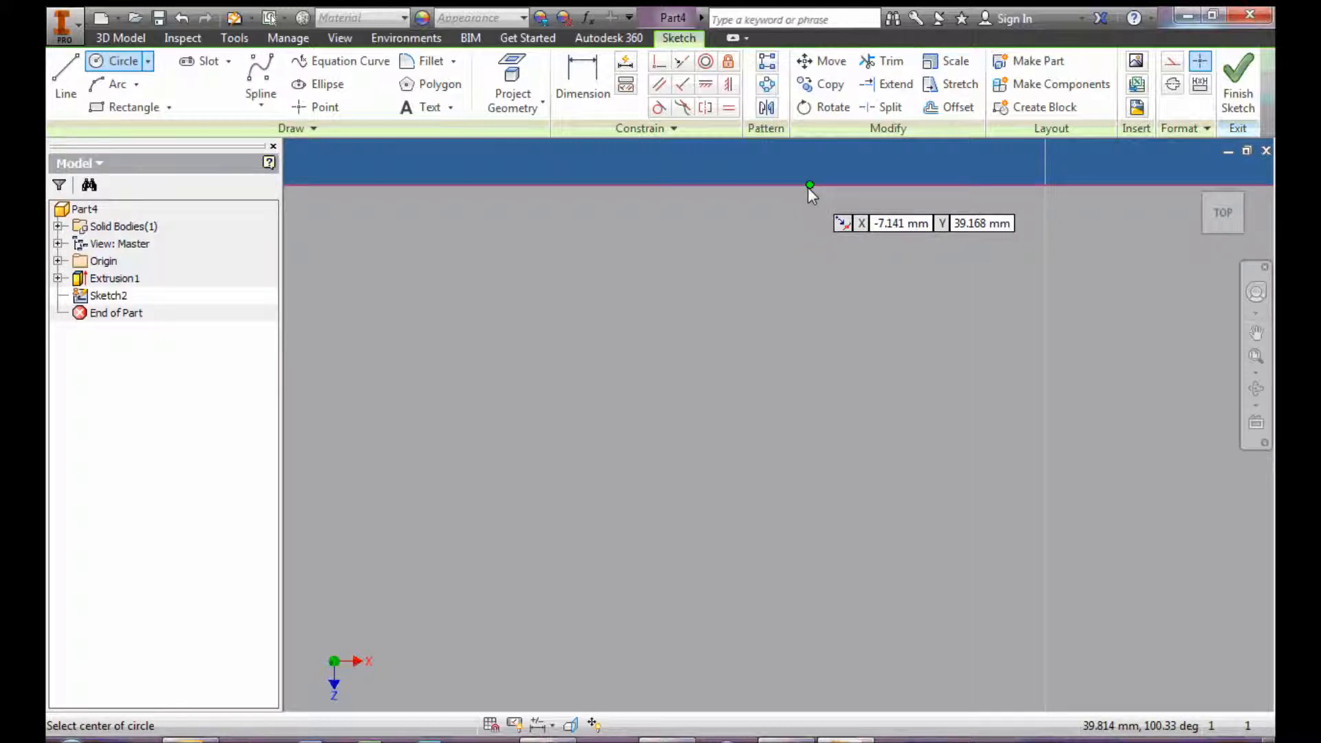
scroll(812, 470, down, 4)
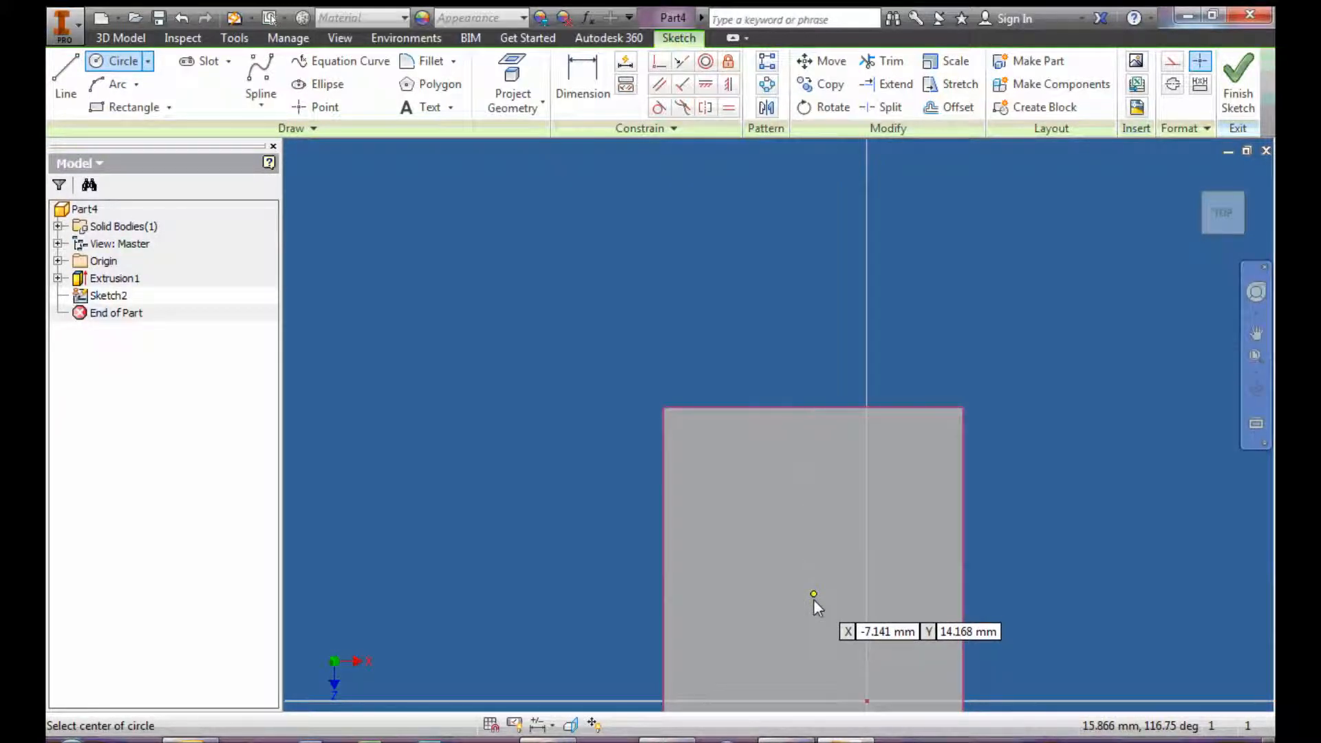
middle_drag(814, 600, 760, 415)
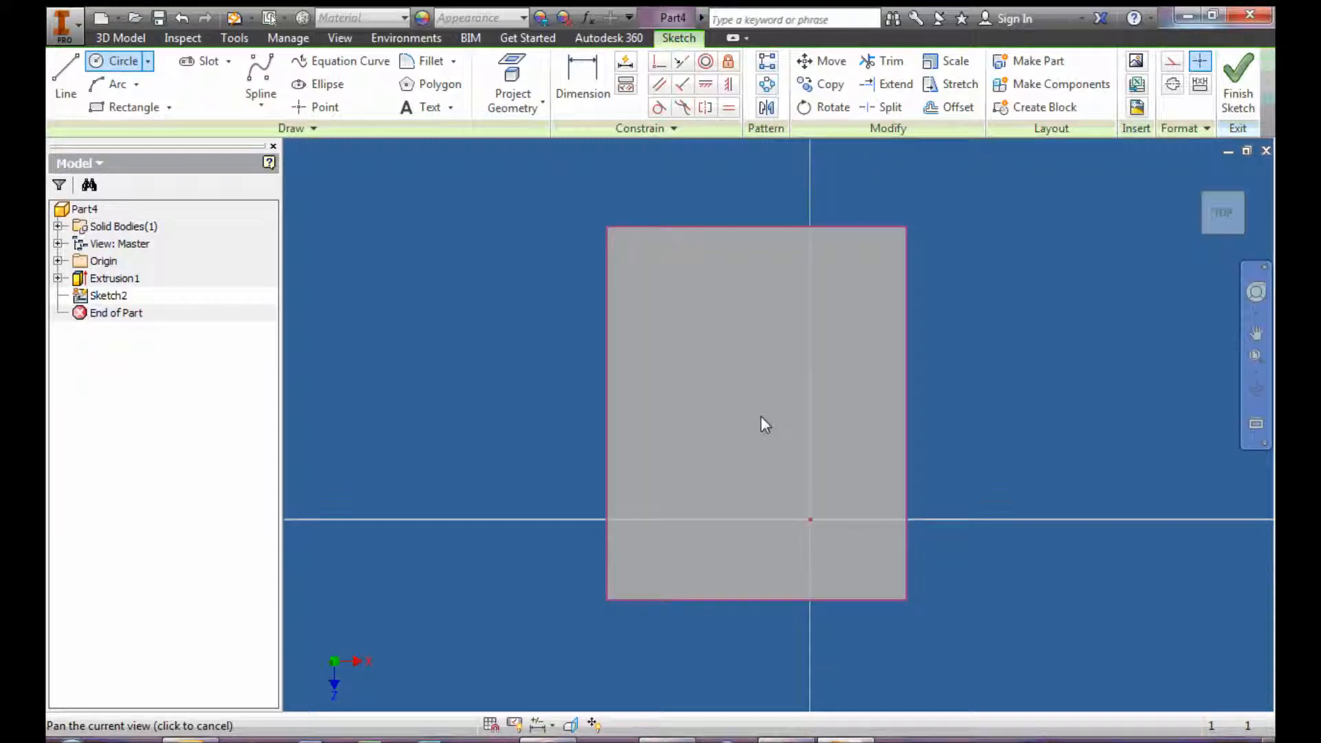
scroll(752, 402, down, 3)
scroll(751, 399, up, 6)
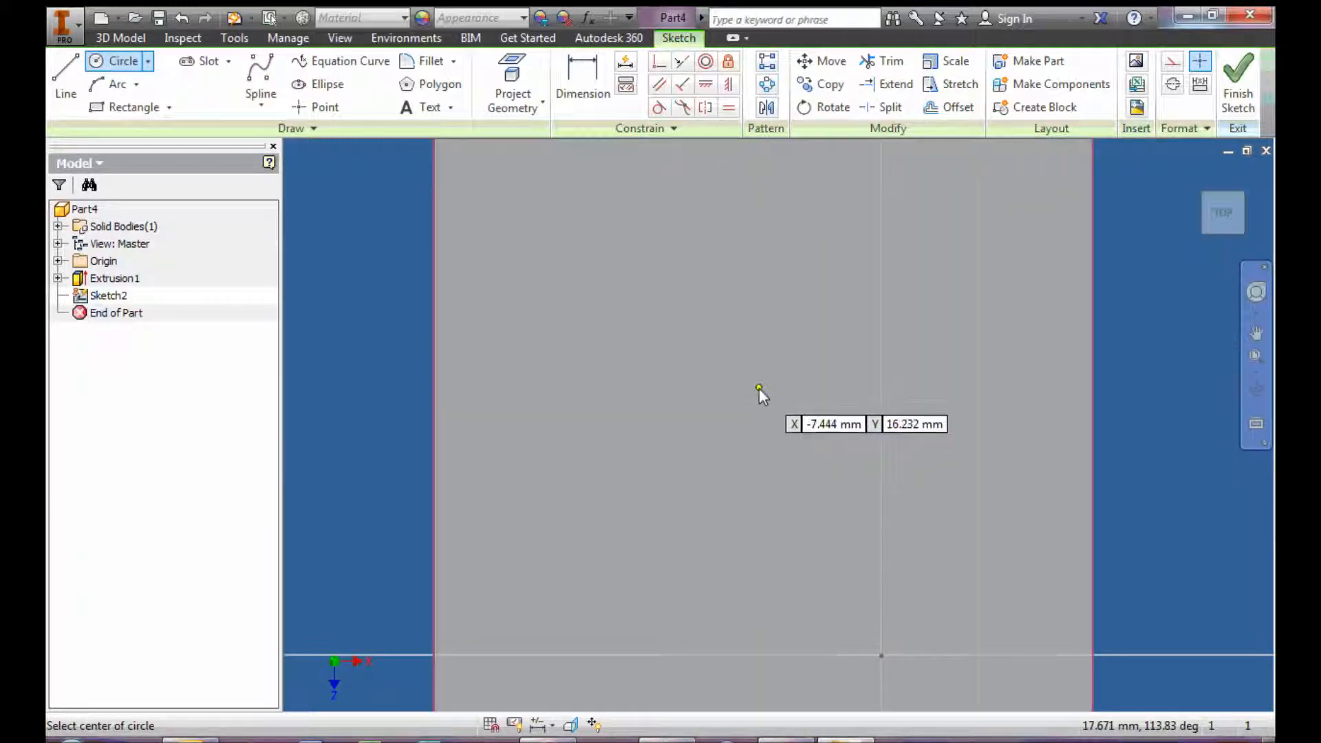
scroll(758, 388, up, 2)
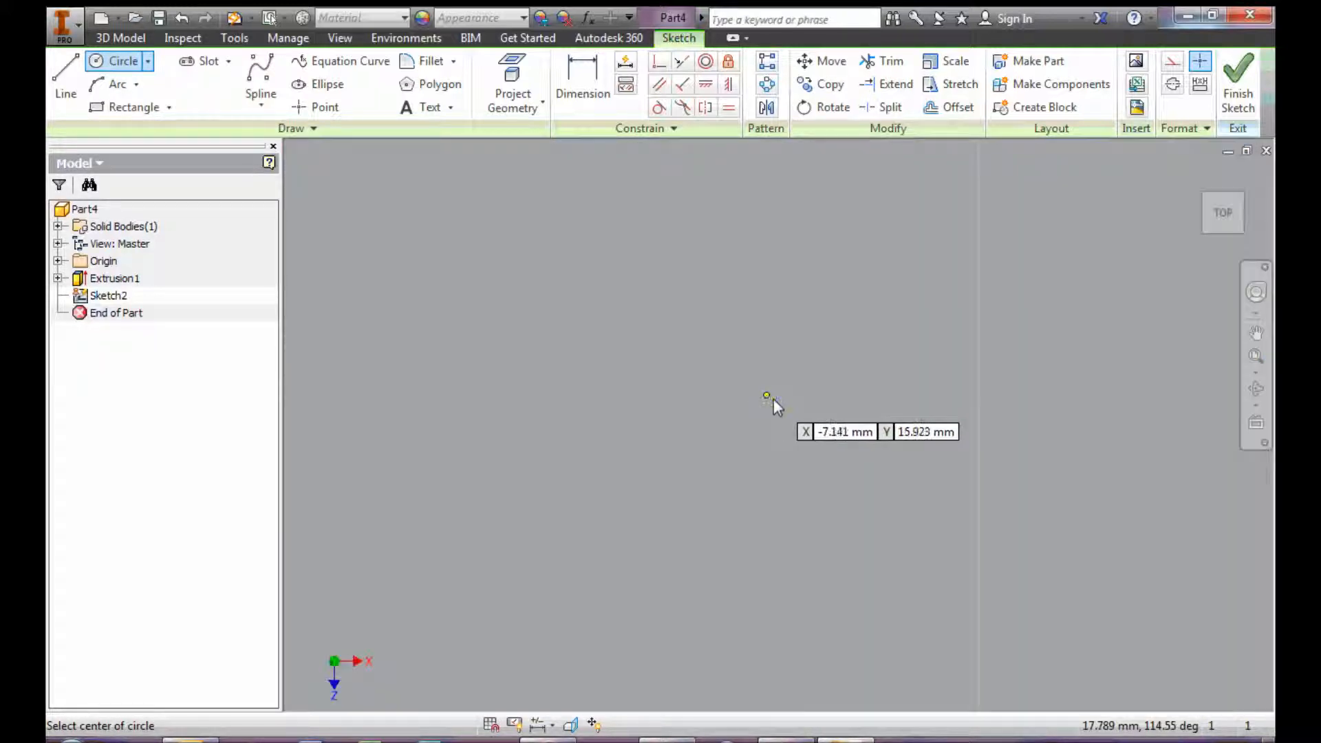
click(767, 448)
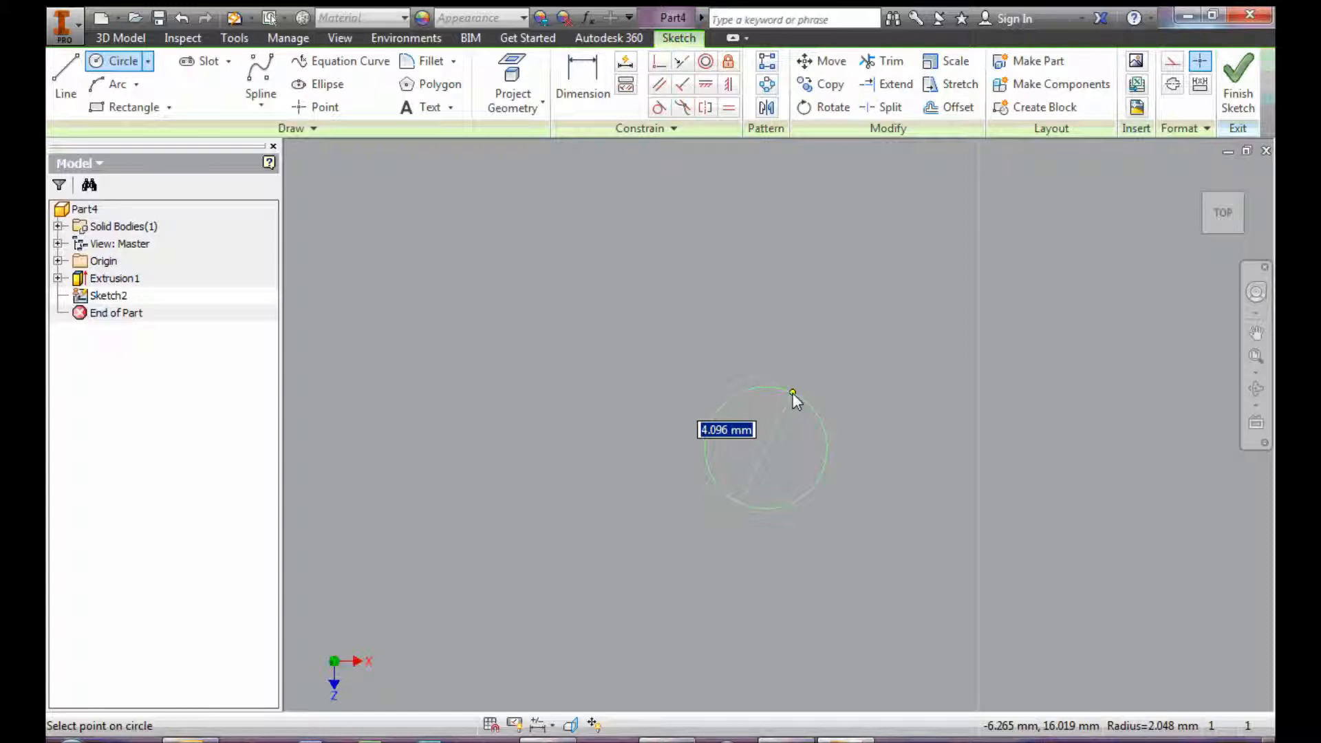
text(3)
key(Tab)
click(792, 394)
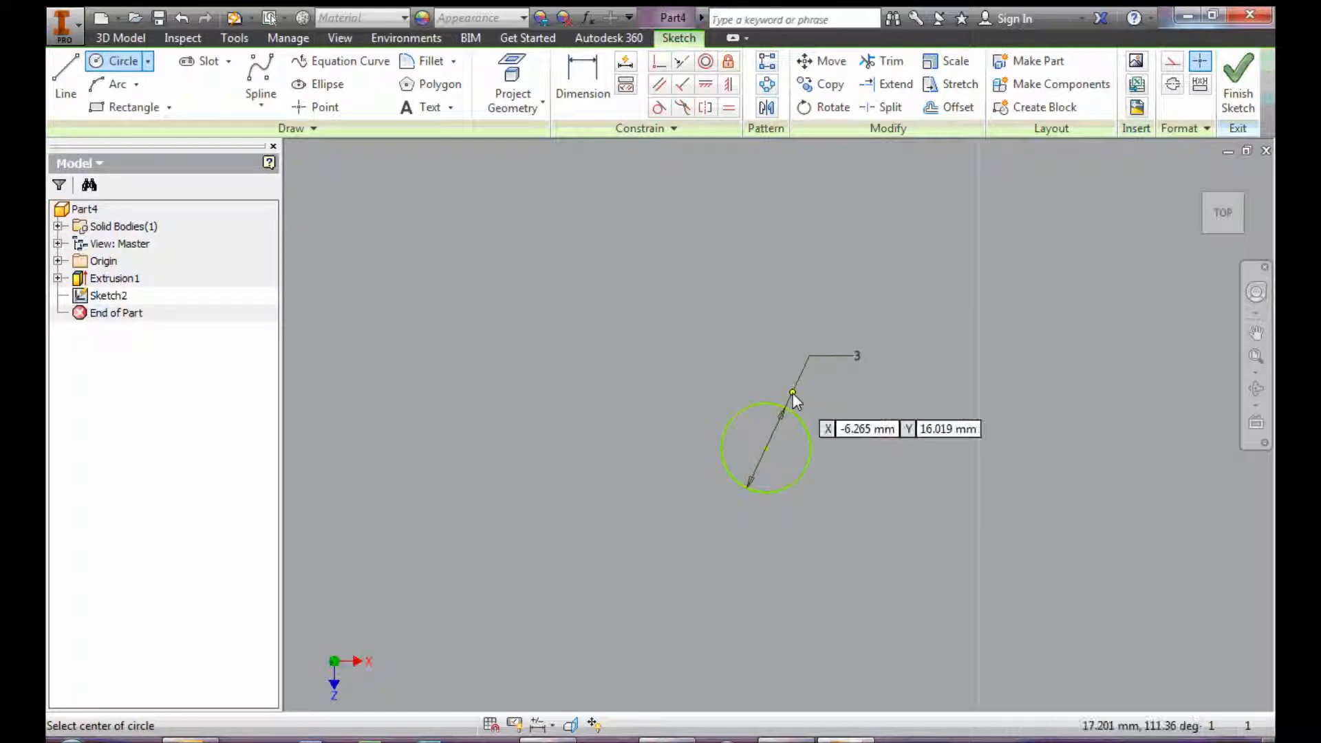
click(1251, 83)
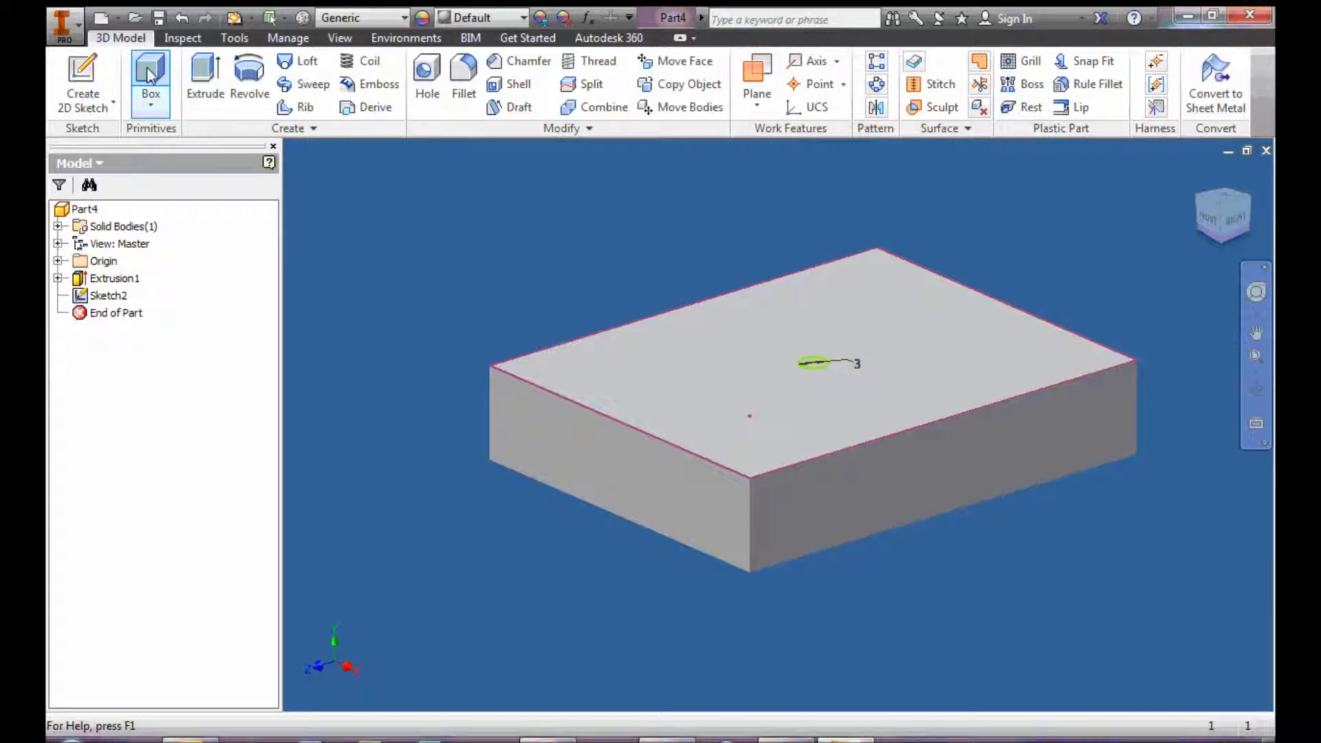
- Cut the 3 mm circle 10 mm down into the block with Extrude to make a hole
click(205, 72)
scroll(819, 362, up, 5)
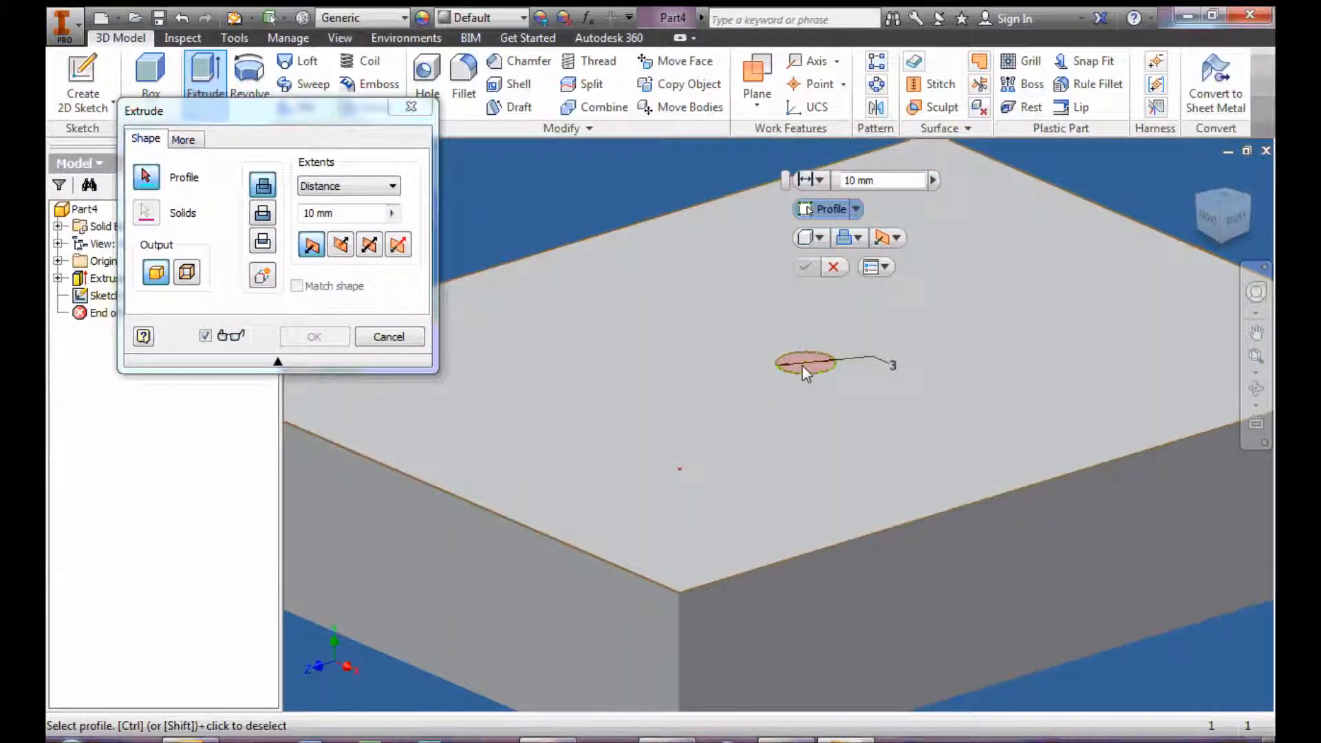
click(805, 369)
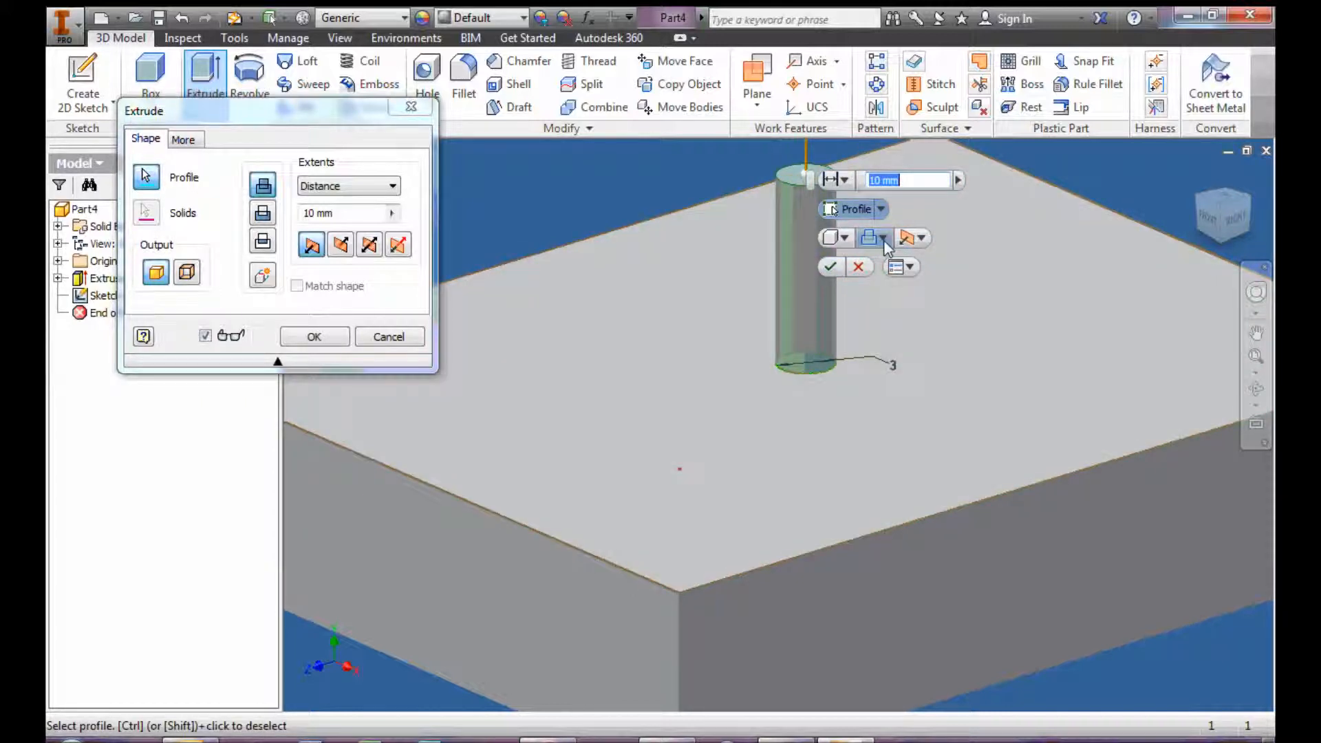
click(883, 241)
click(910, 286)
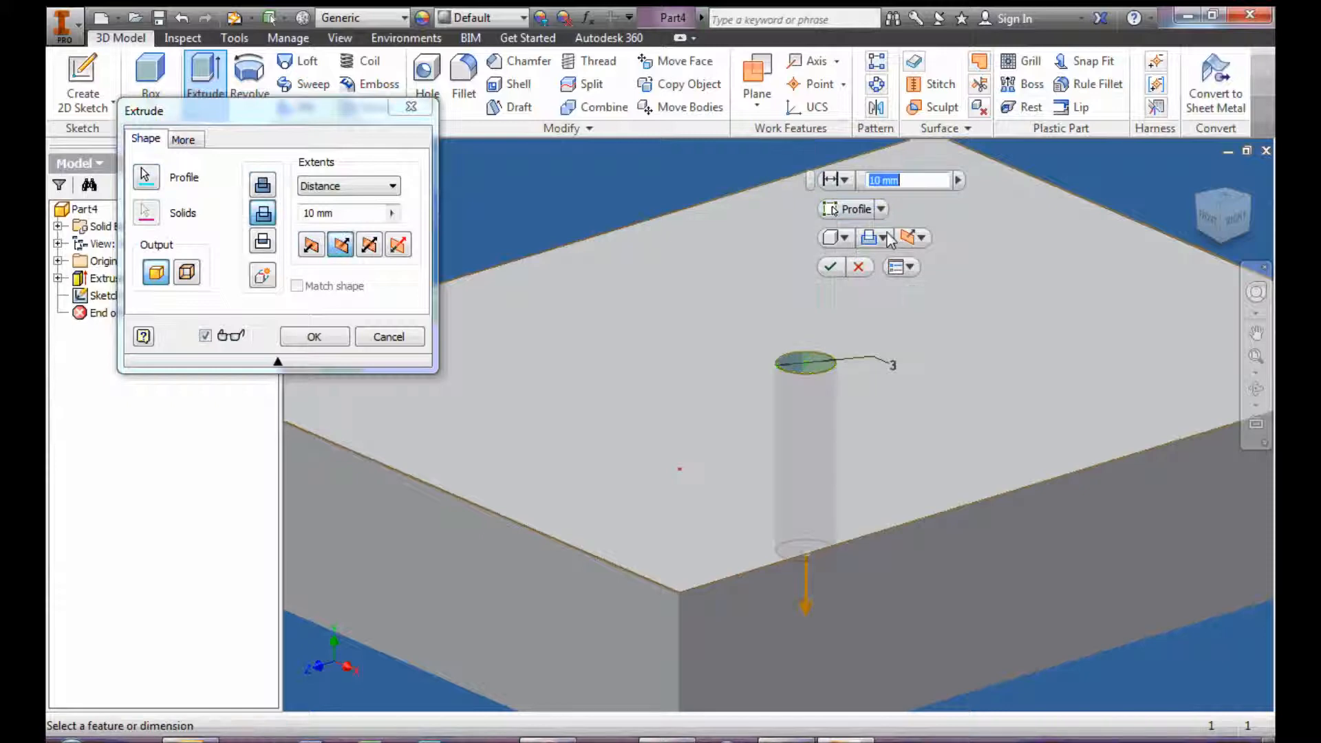
click(837, 266)
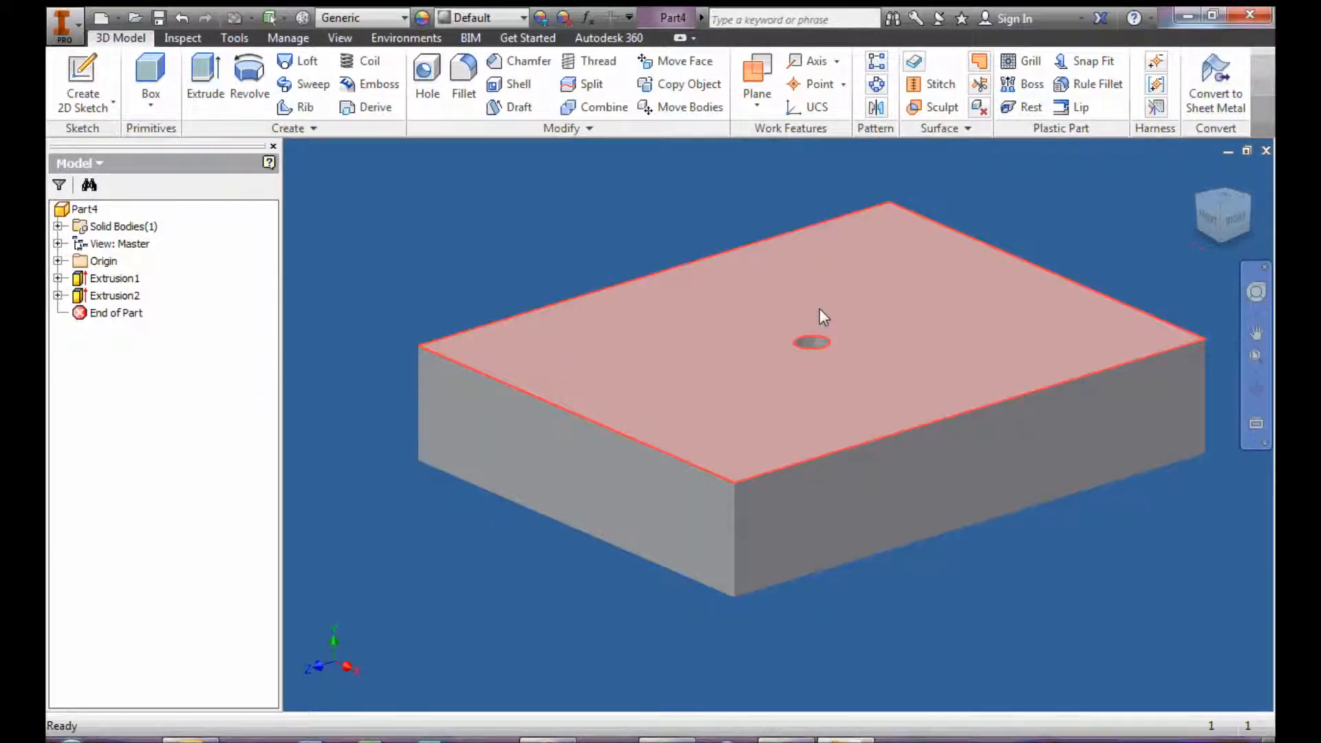
- Save the block part as "Test piece 1" in the Lift Design Task folder
key(F4)
drag(788, 316, 821, 354)
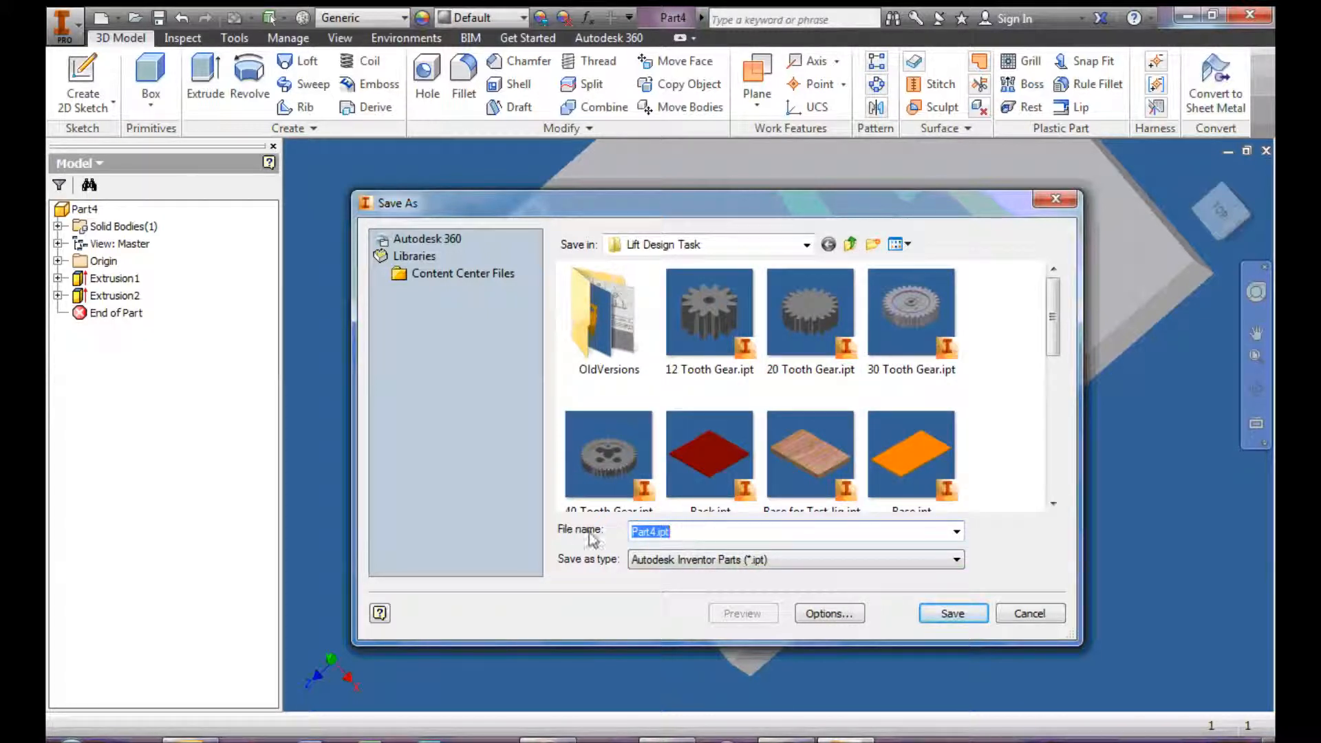
text(Test )
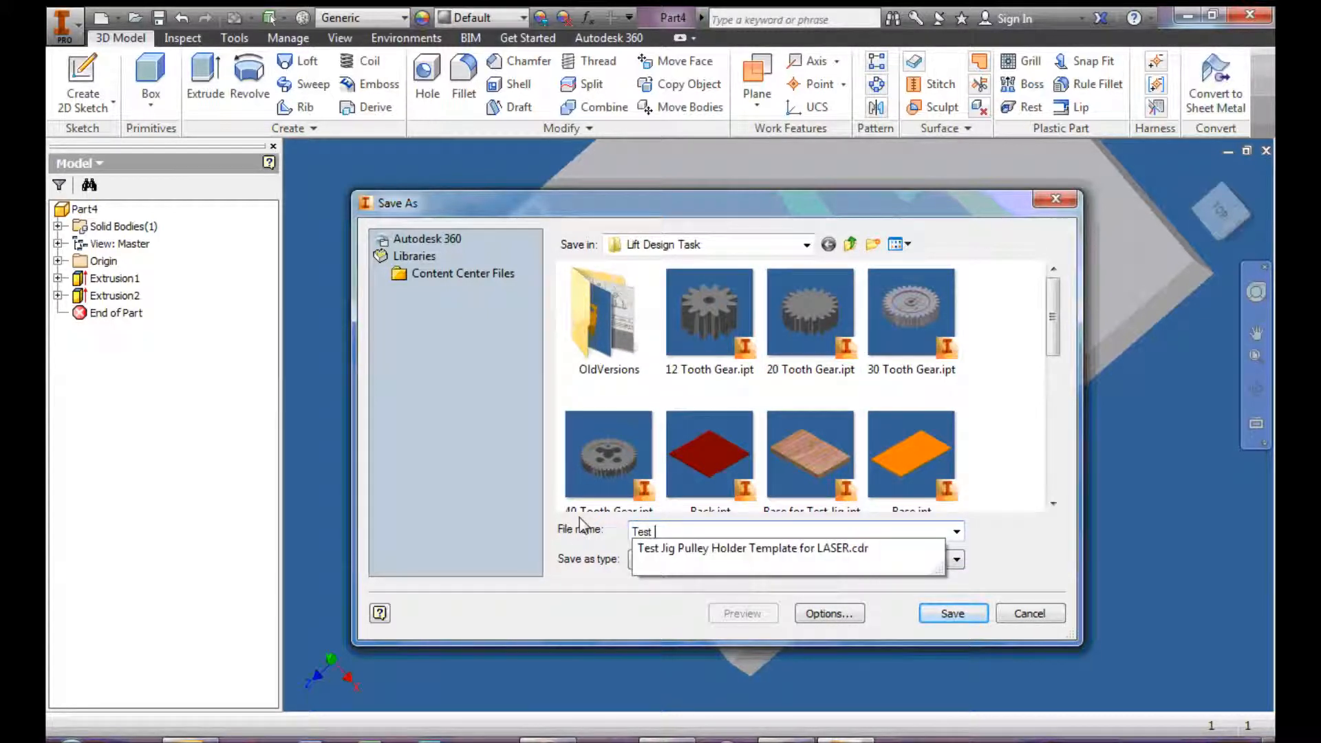
text(piece 1)
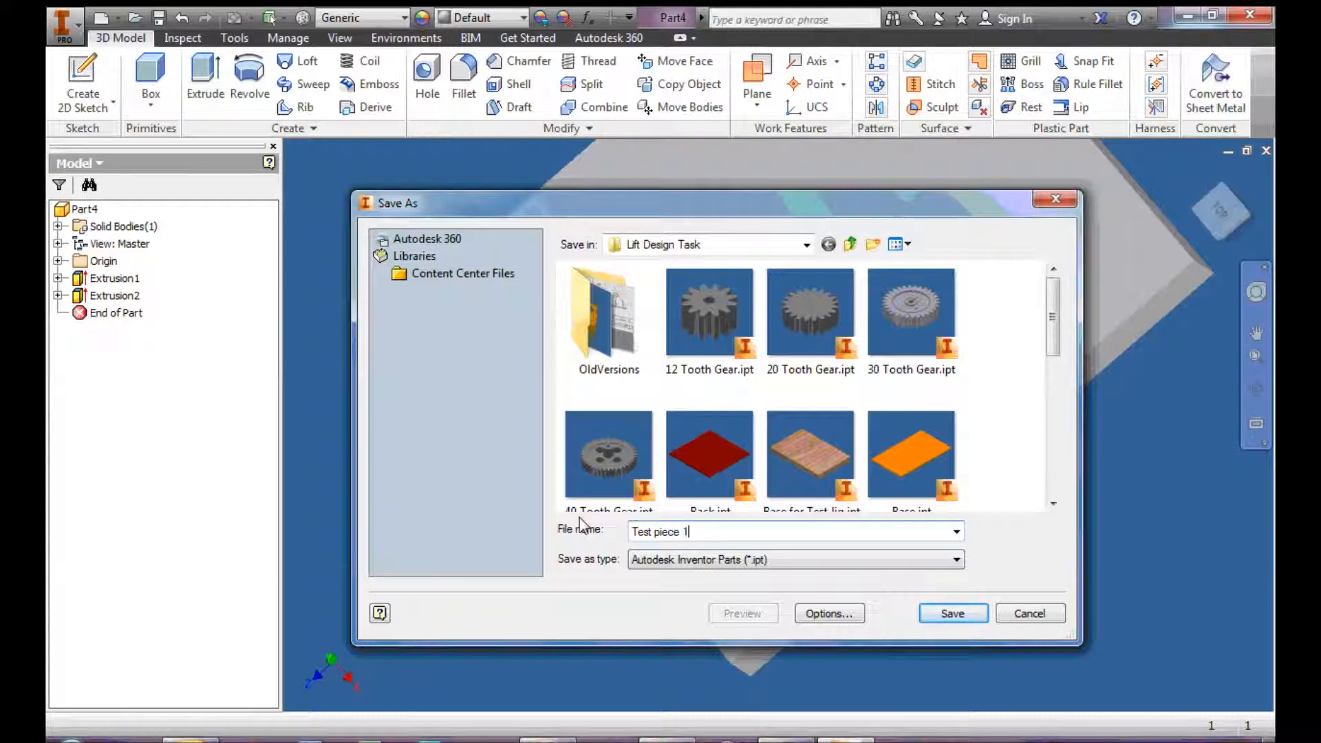
key(Return)
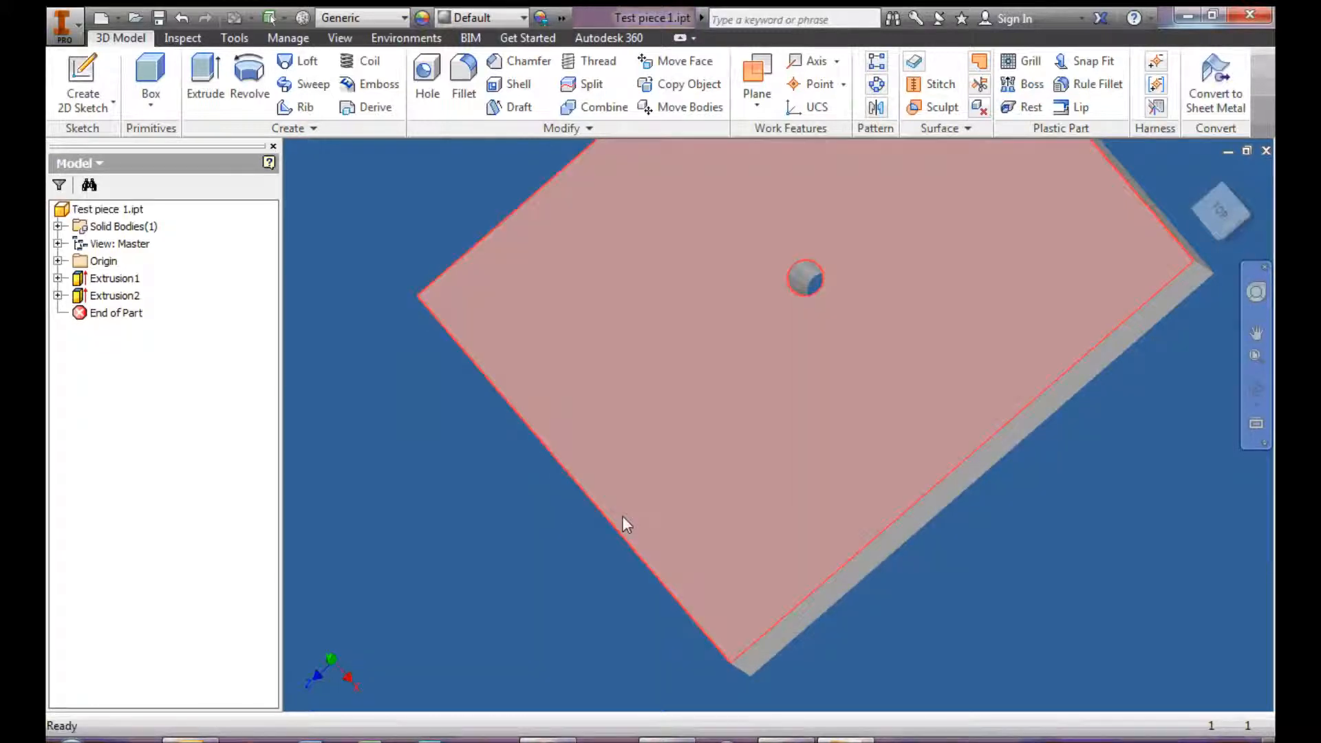
- Minimise the block part's window and create a new metric part from the Standard (mm).ipt template
click(1230, 180)
click(1227, 151)
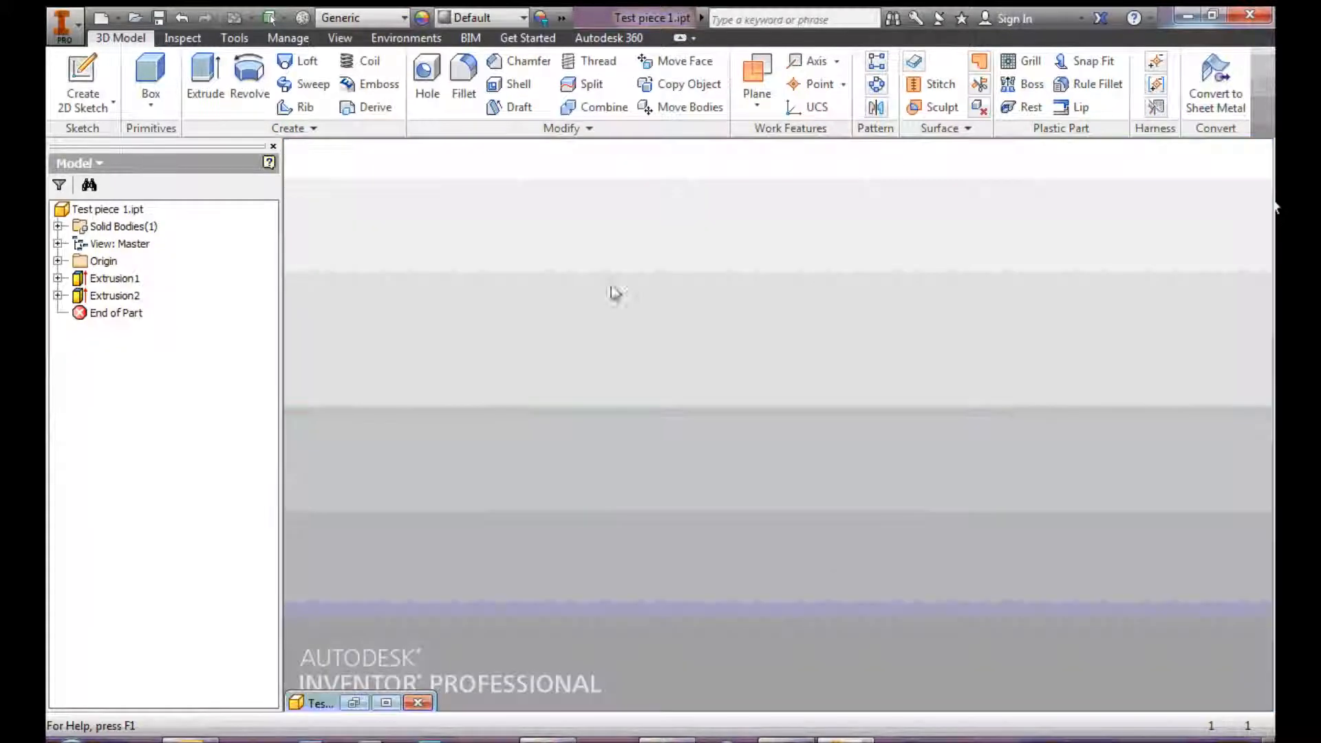
click(72, 38)
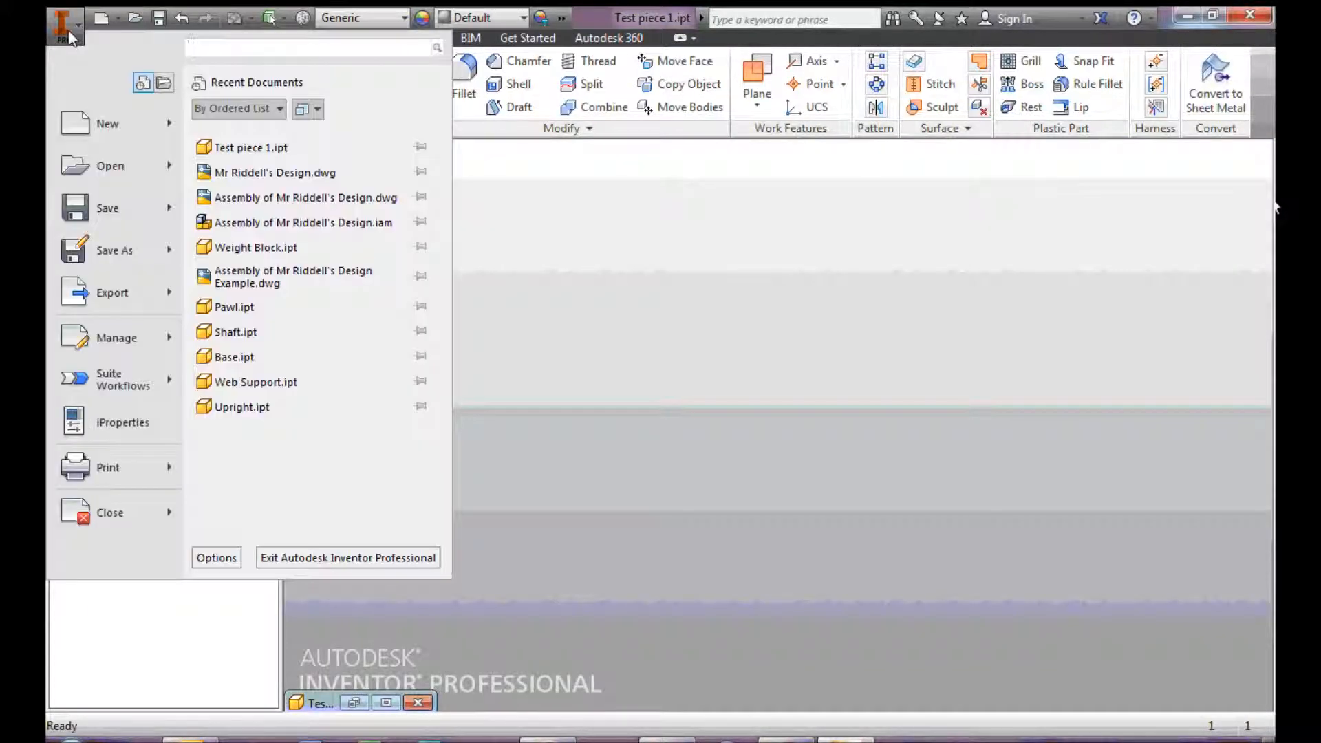
click(107, 126)
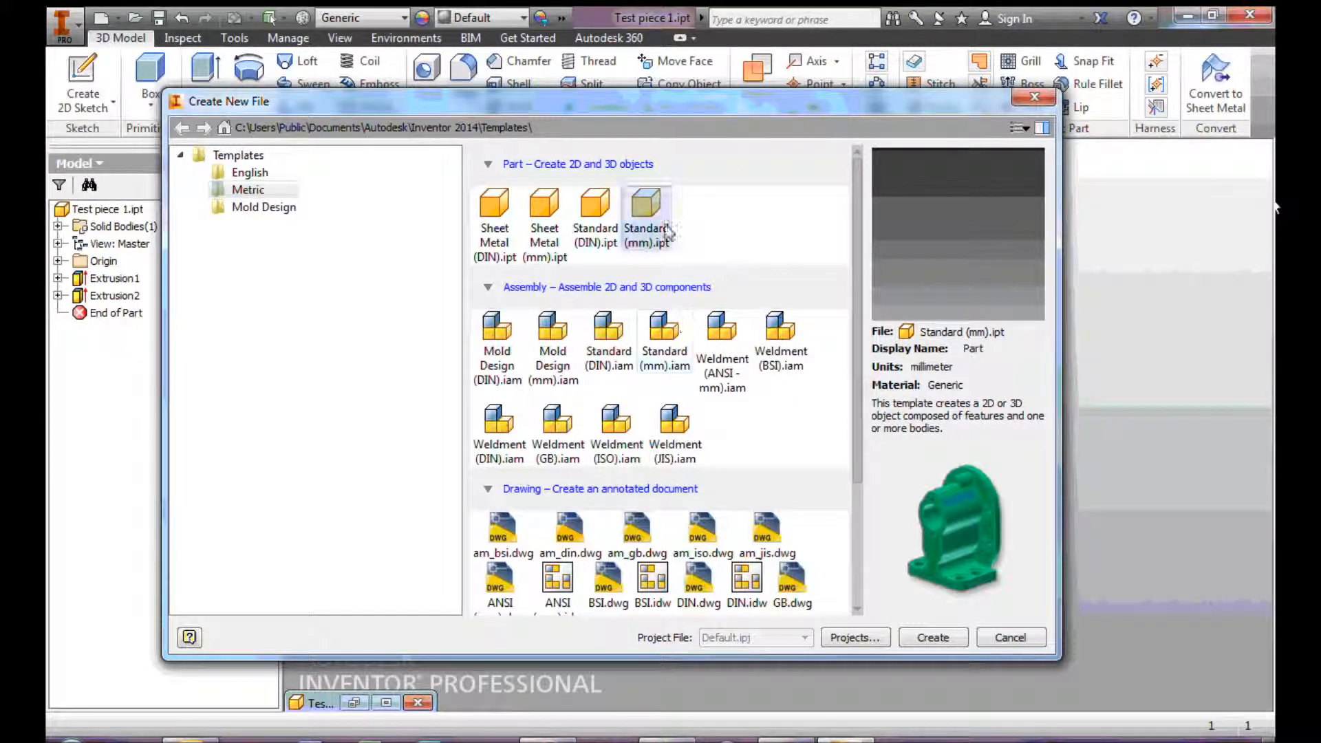
click(932, 638)
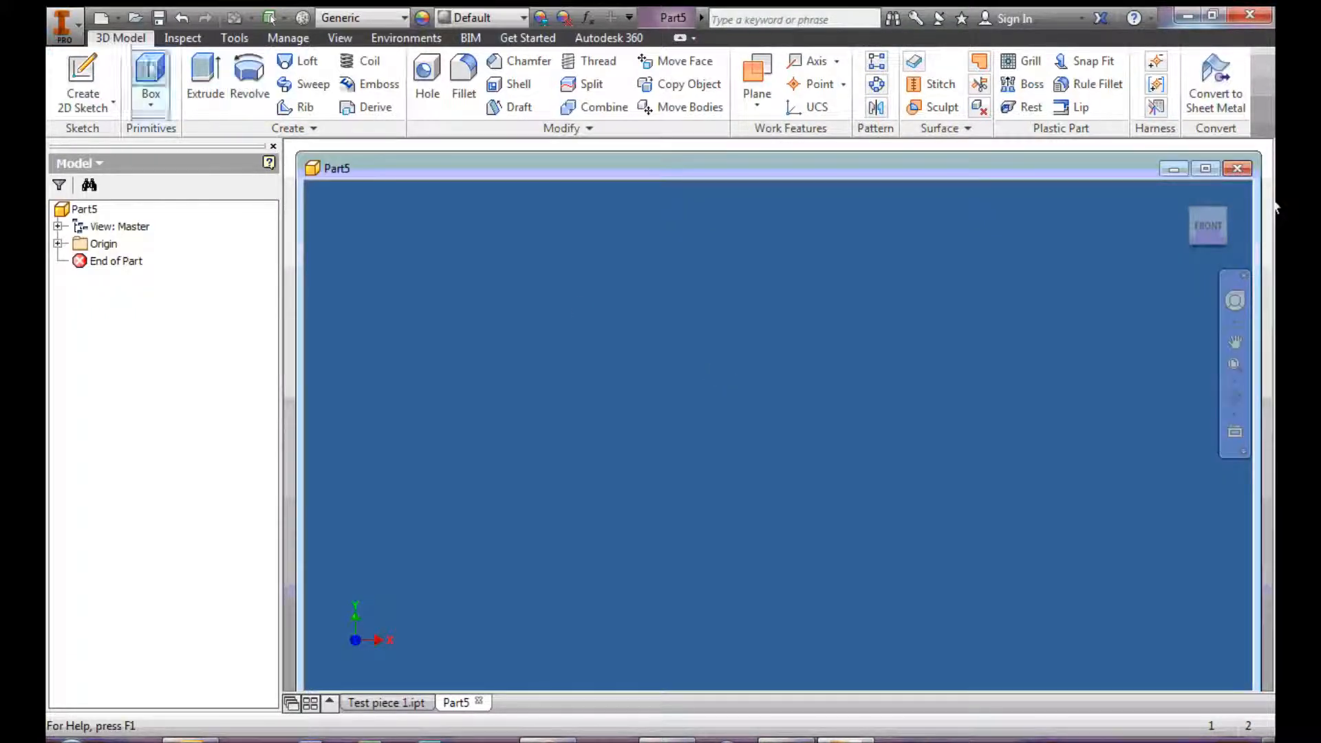
- Sketch a 3 mm diameter circle centred on the origin of the horizontal plane and finish the sketch
click(91, 79)
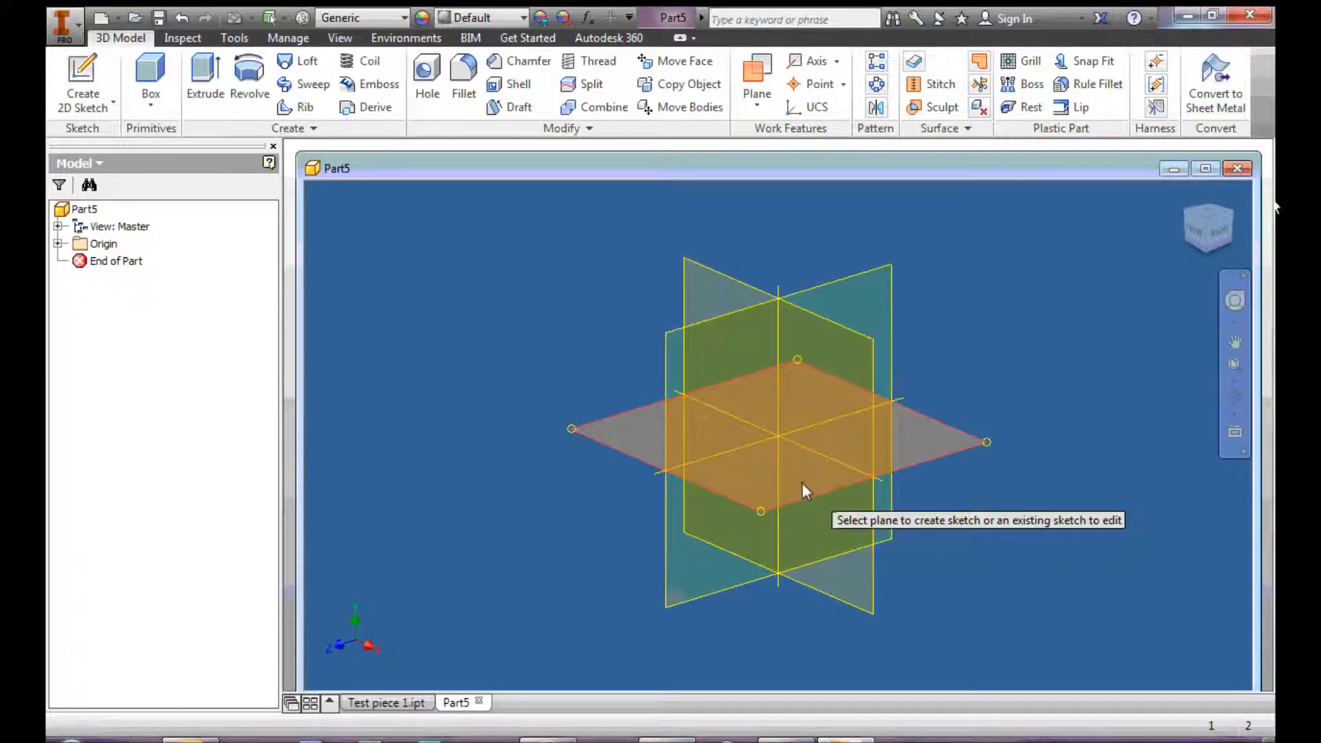
click(733, 464)
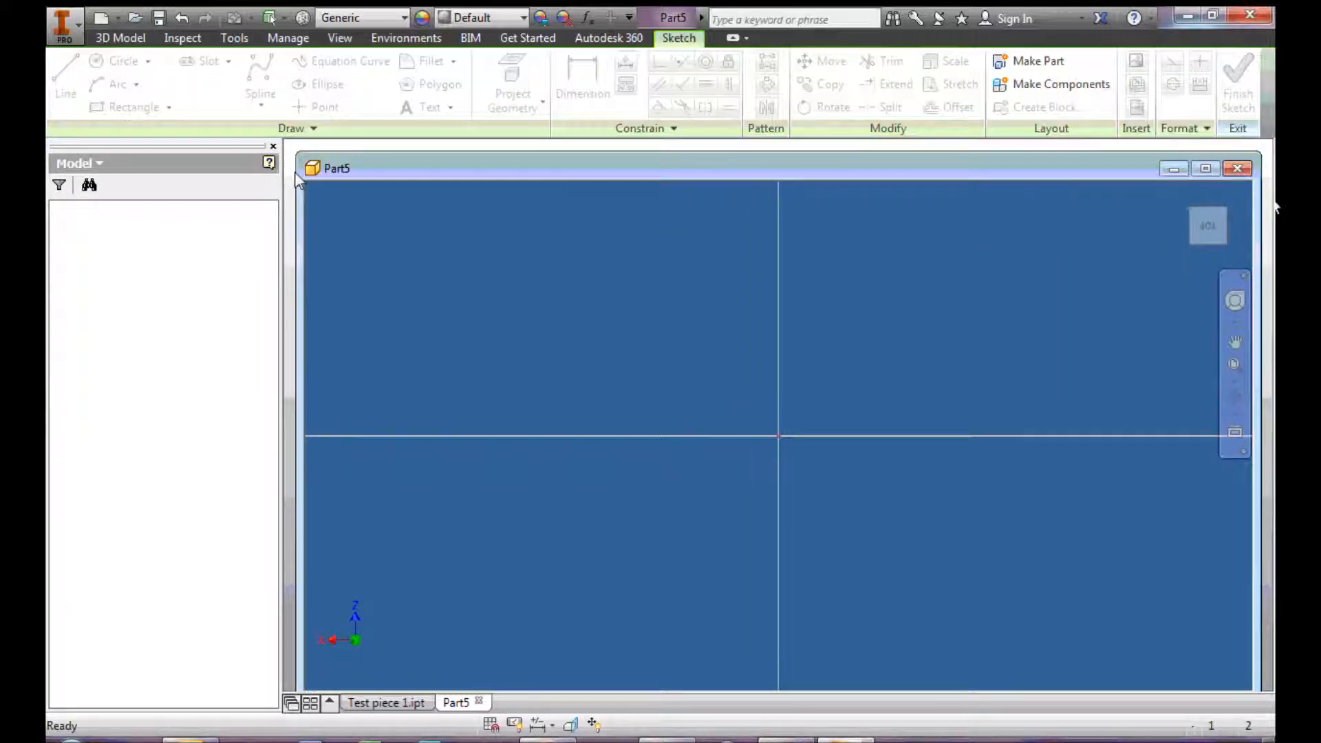
click(124, 64)
click(778, 435)
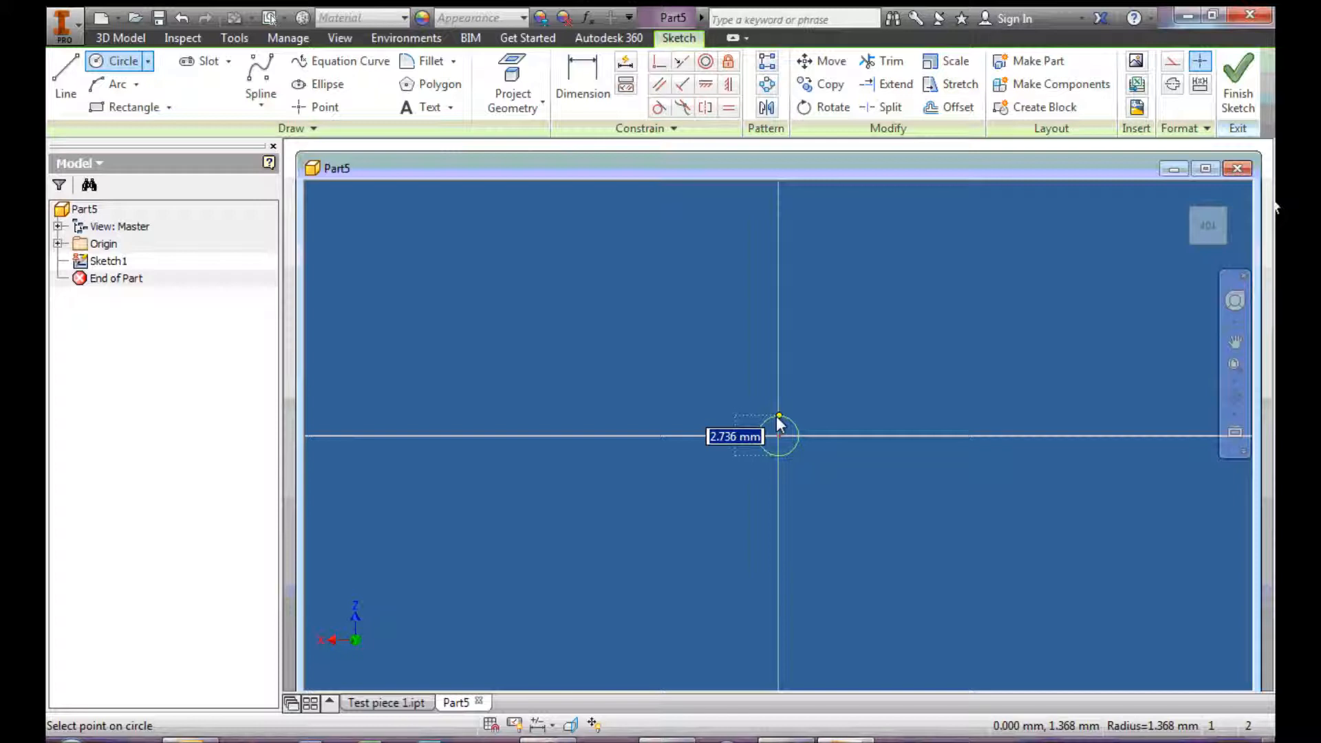
text(3)
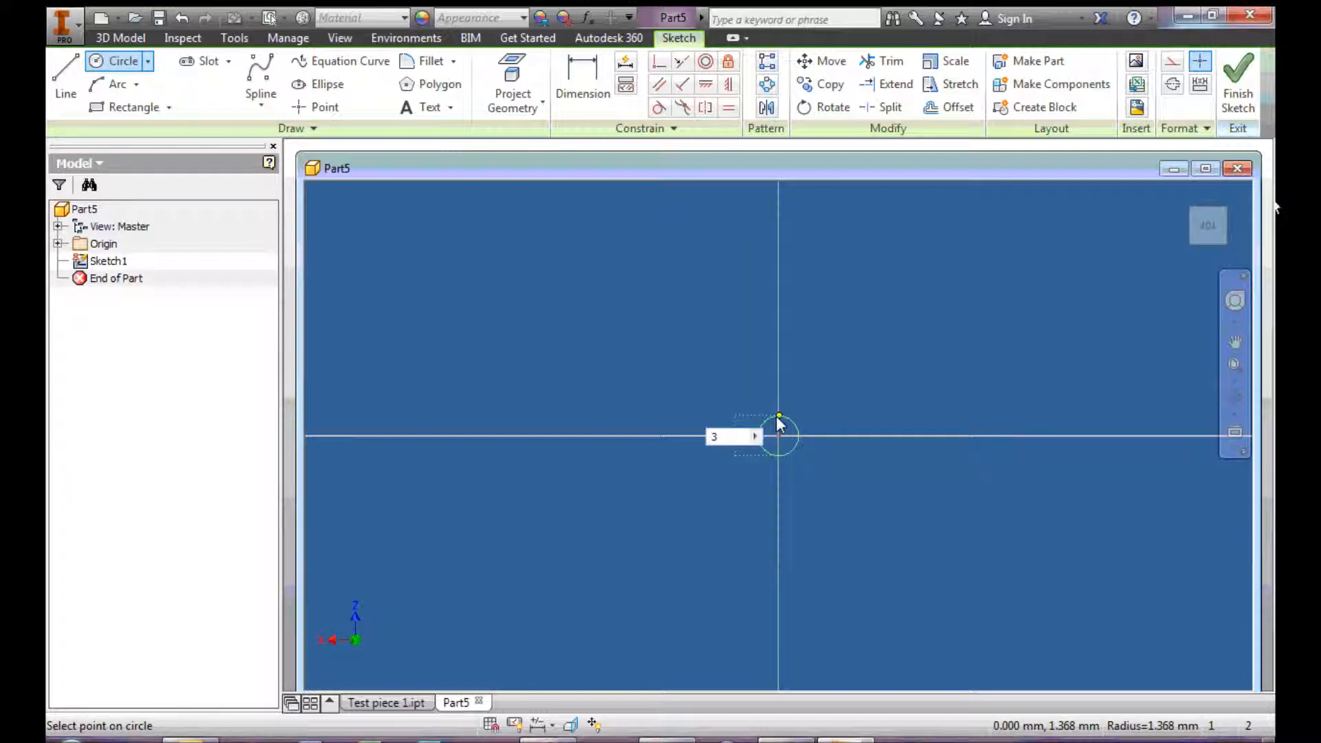
key(Return)
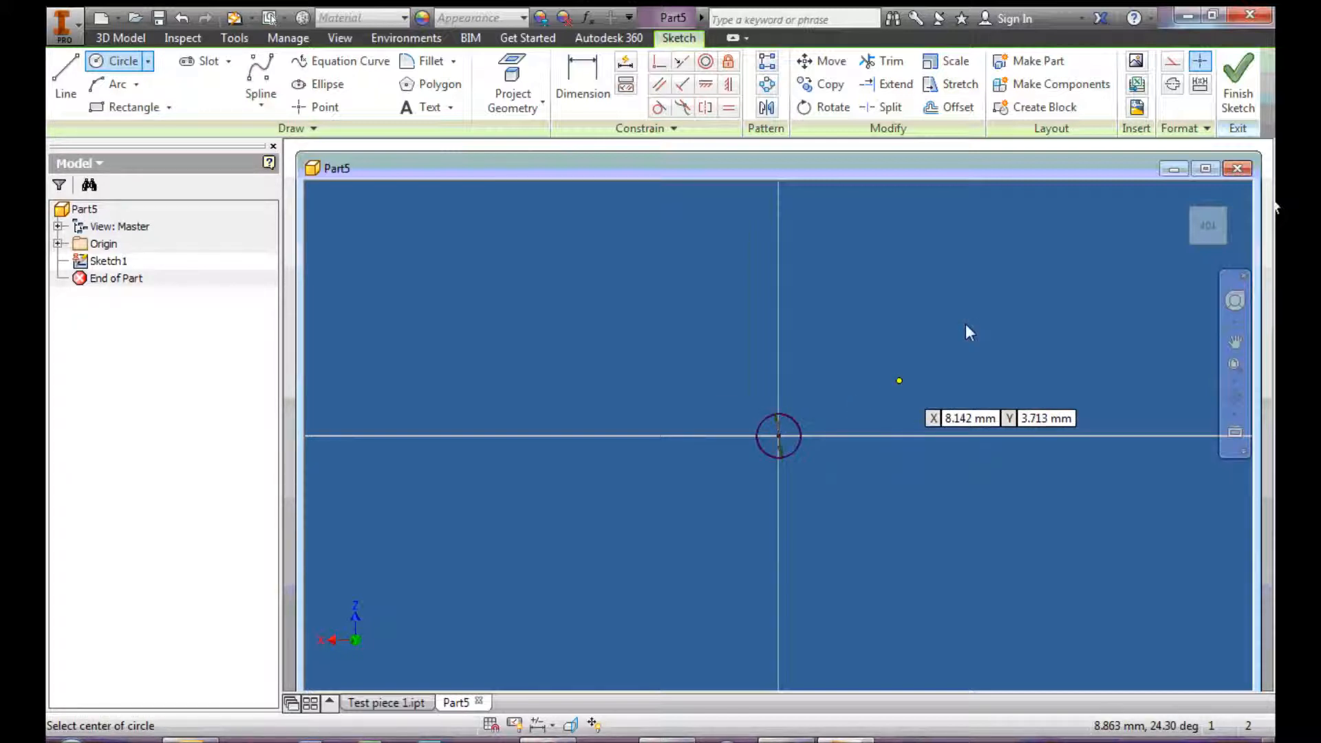
click(1237, 86)
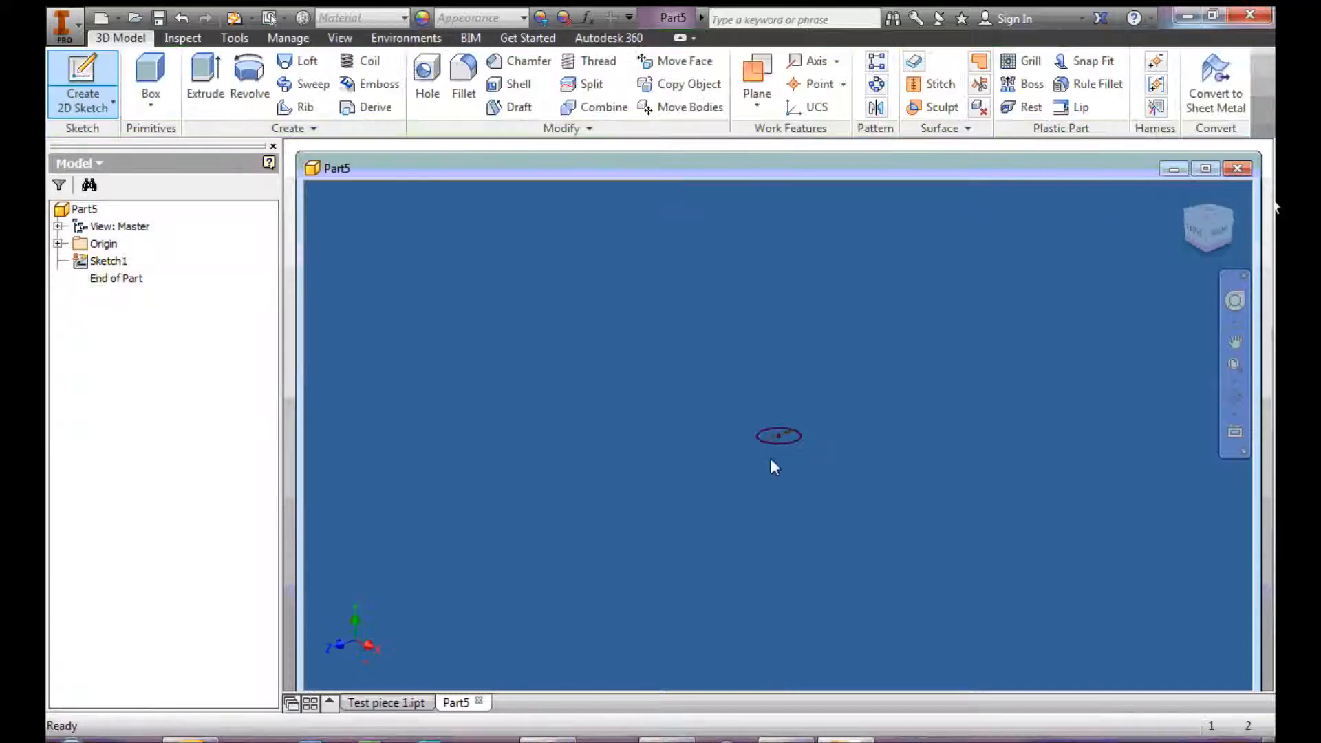
- Extrude the 3 mm circle upward by 20 mm into a solid rod
scroll(791, 442, down, 5)
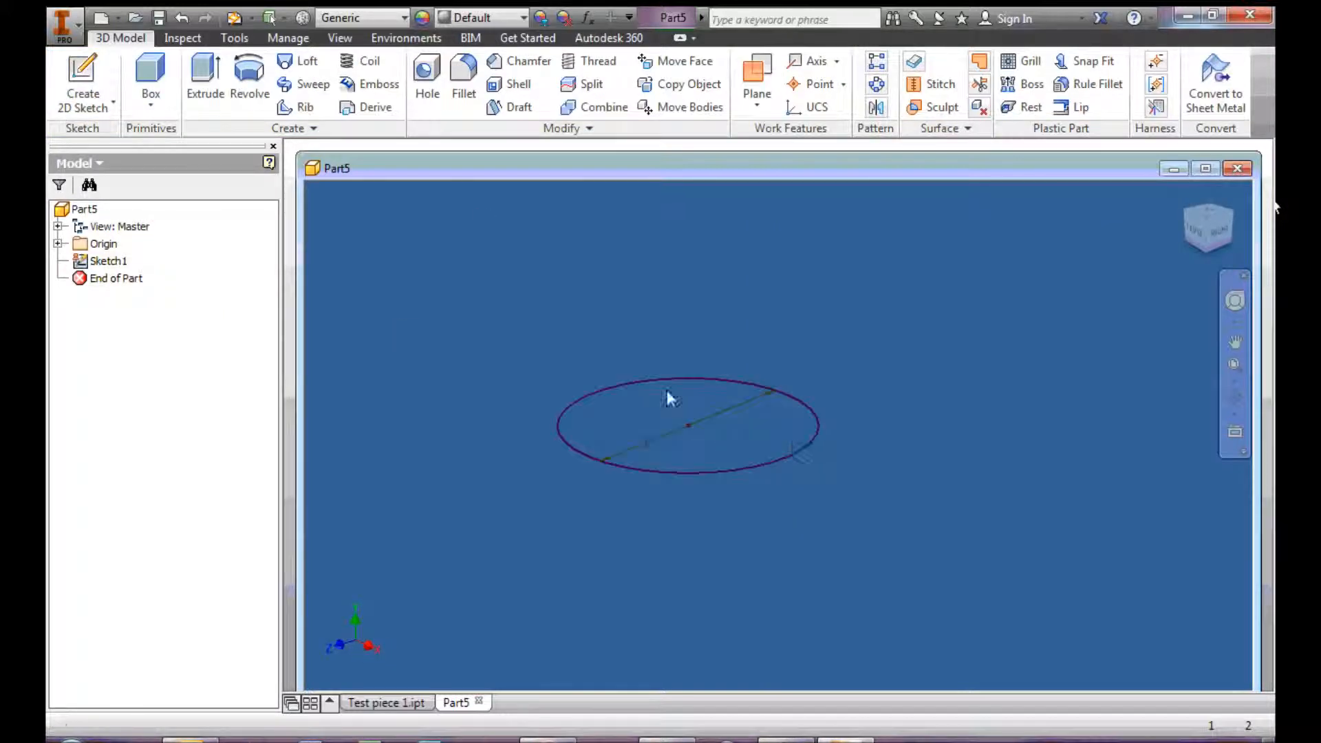
click(205, 75)
click(676, 431)
double_click(750, 223)
text(200)
key(BackSpace)
key(Return)
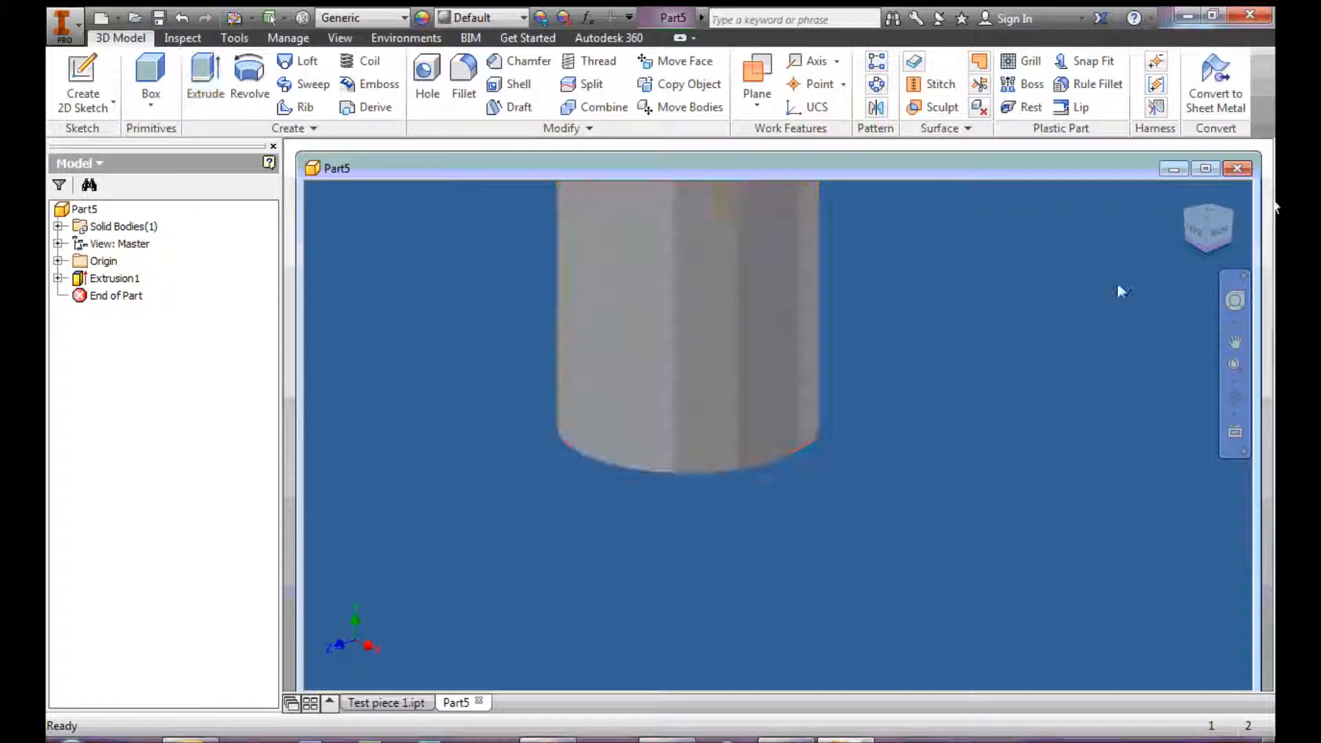
- Save the rod part as "Test piece 2" in the Lift Design Task folder
scroll(923, 335, up, 4)
middle_drag(935, 319, 816, 567)
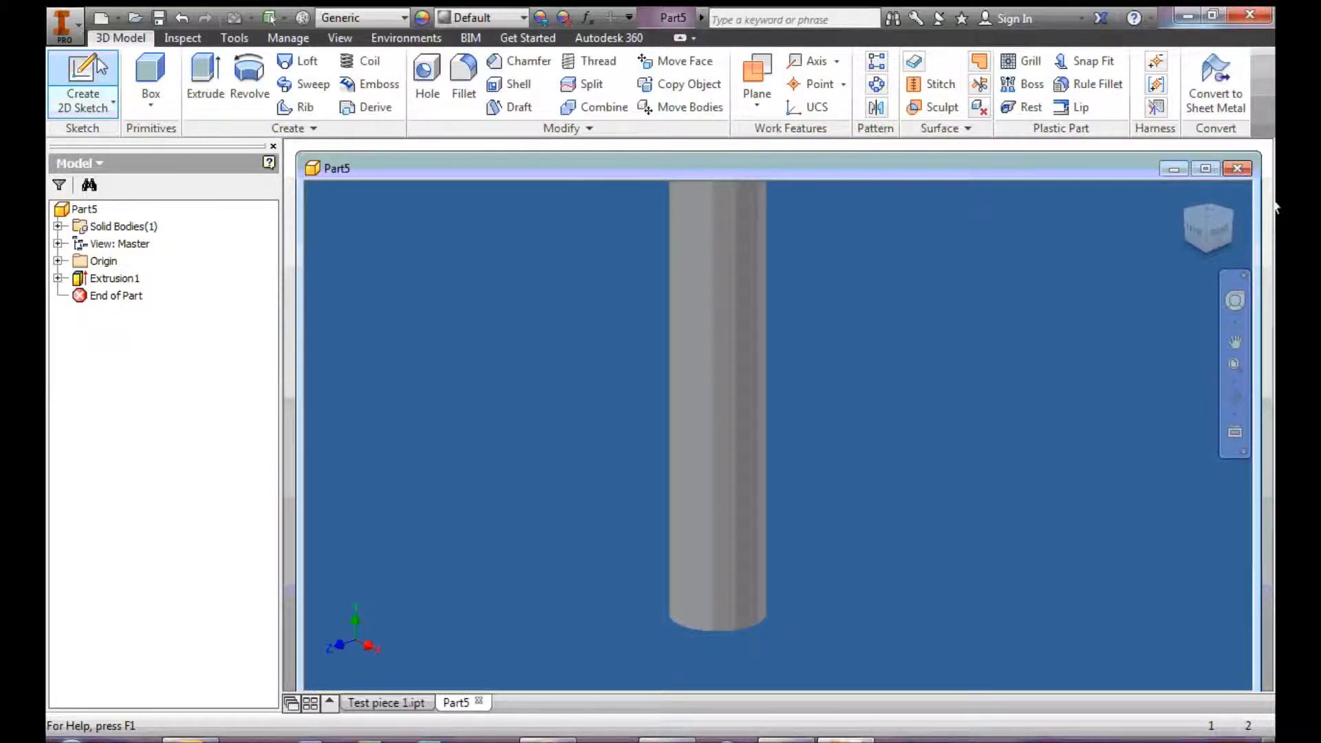
click(158, 17)
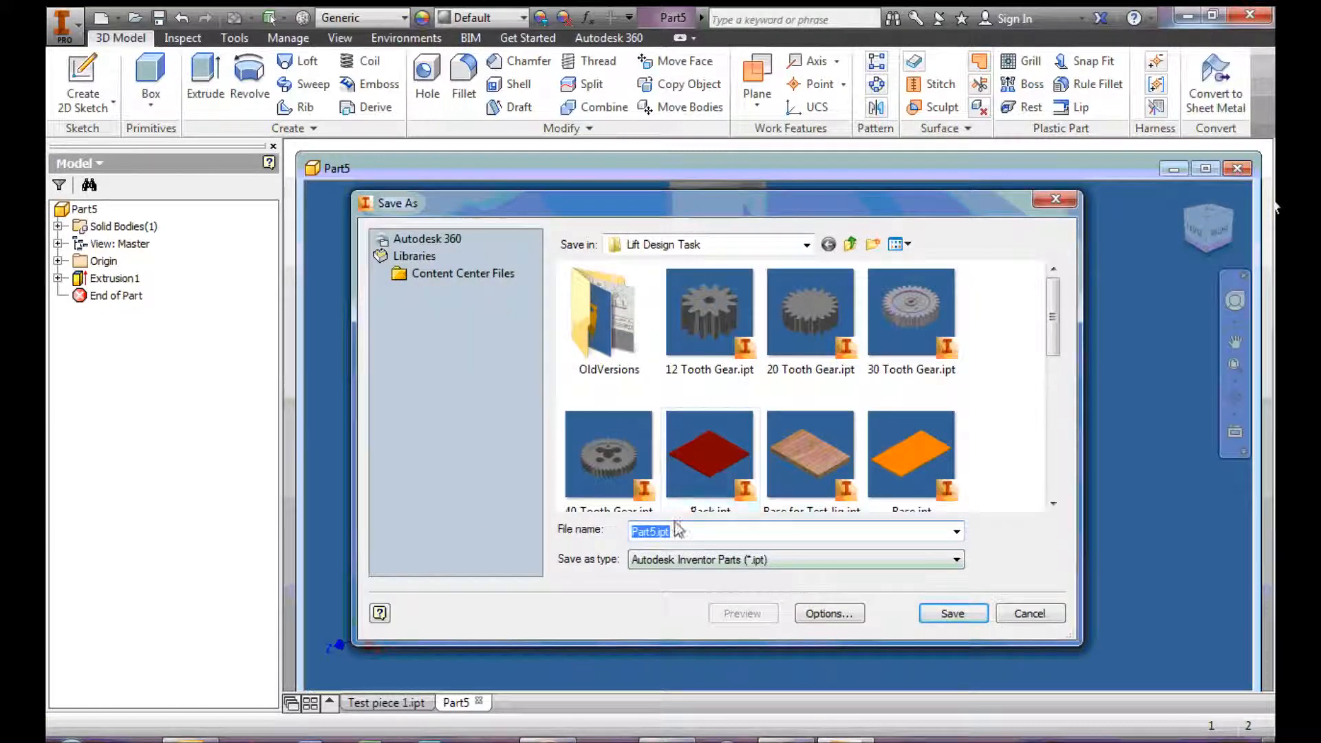
text(Test)
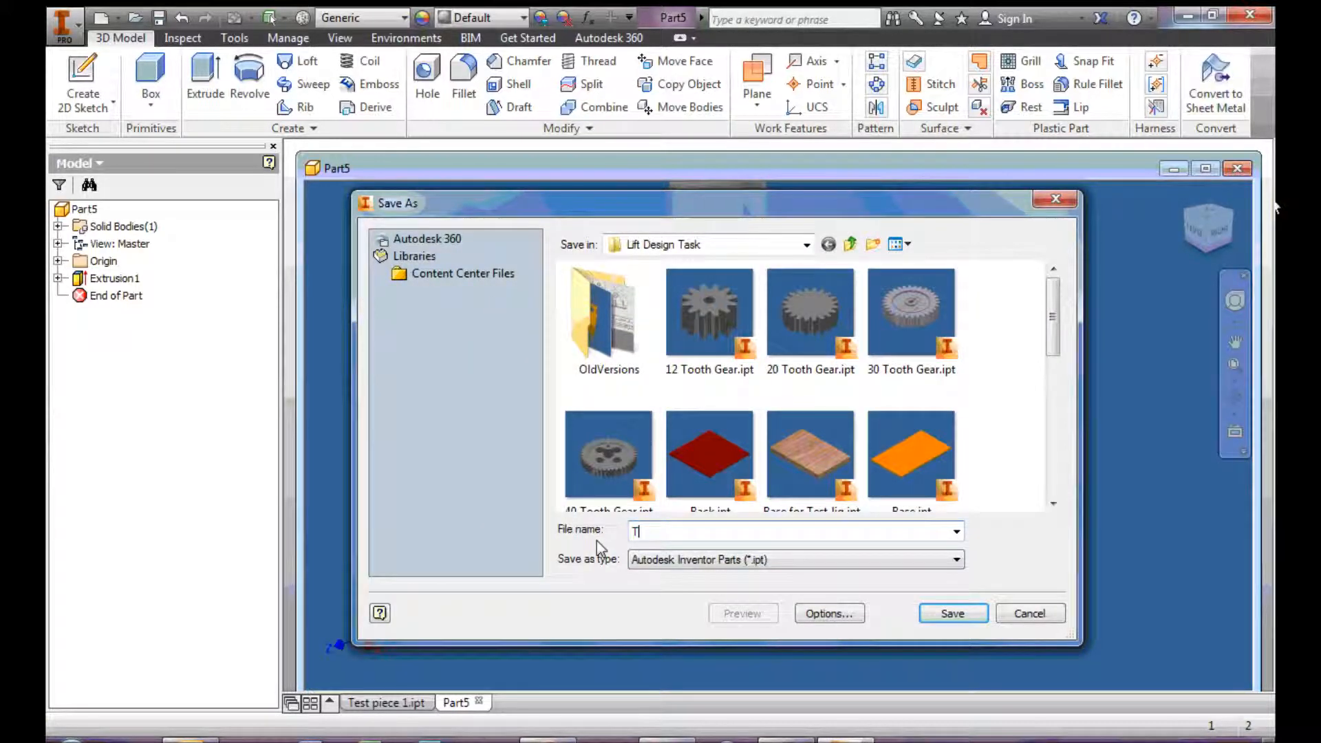
key(Down)
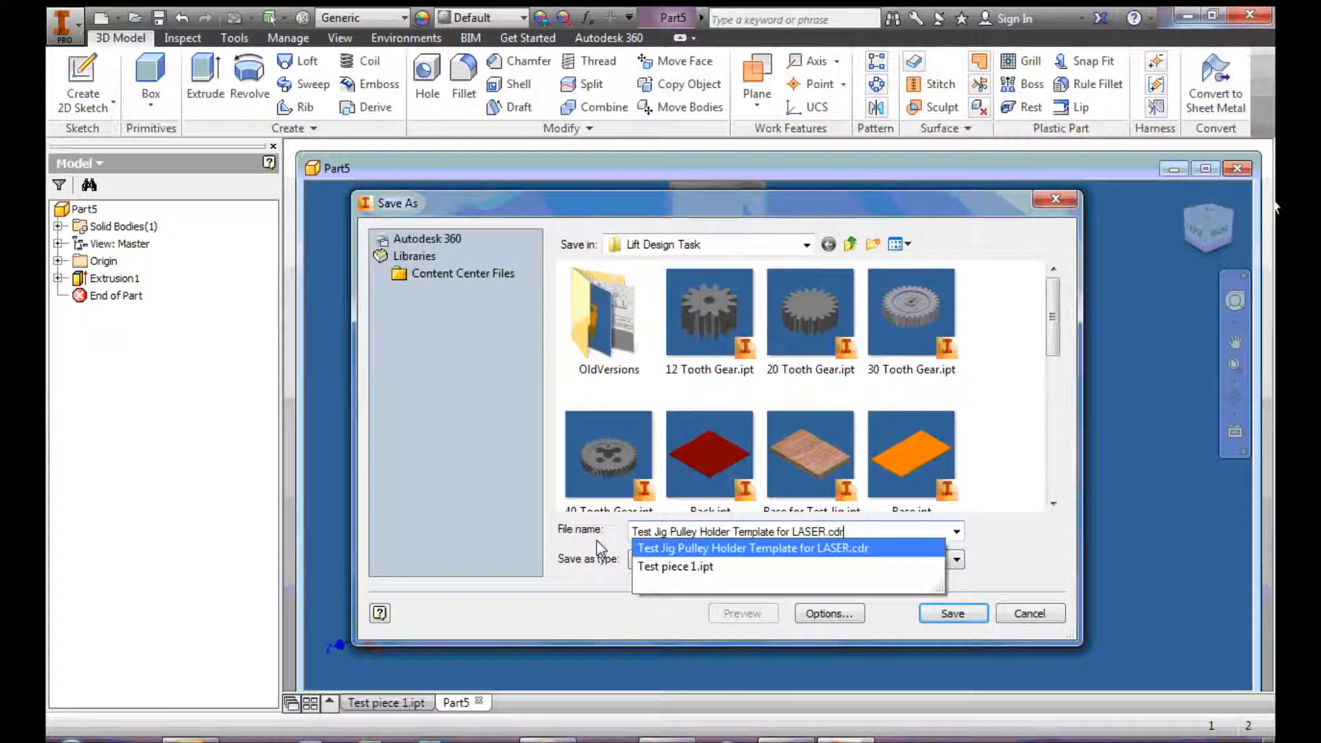
key(Down)
key(BackSpace)
key(BackSpace)
key(BackSpace)
key(BackSpace)
key(BackSpace)
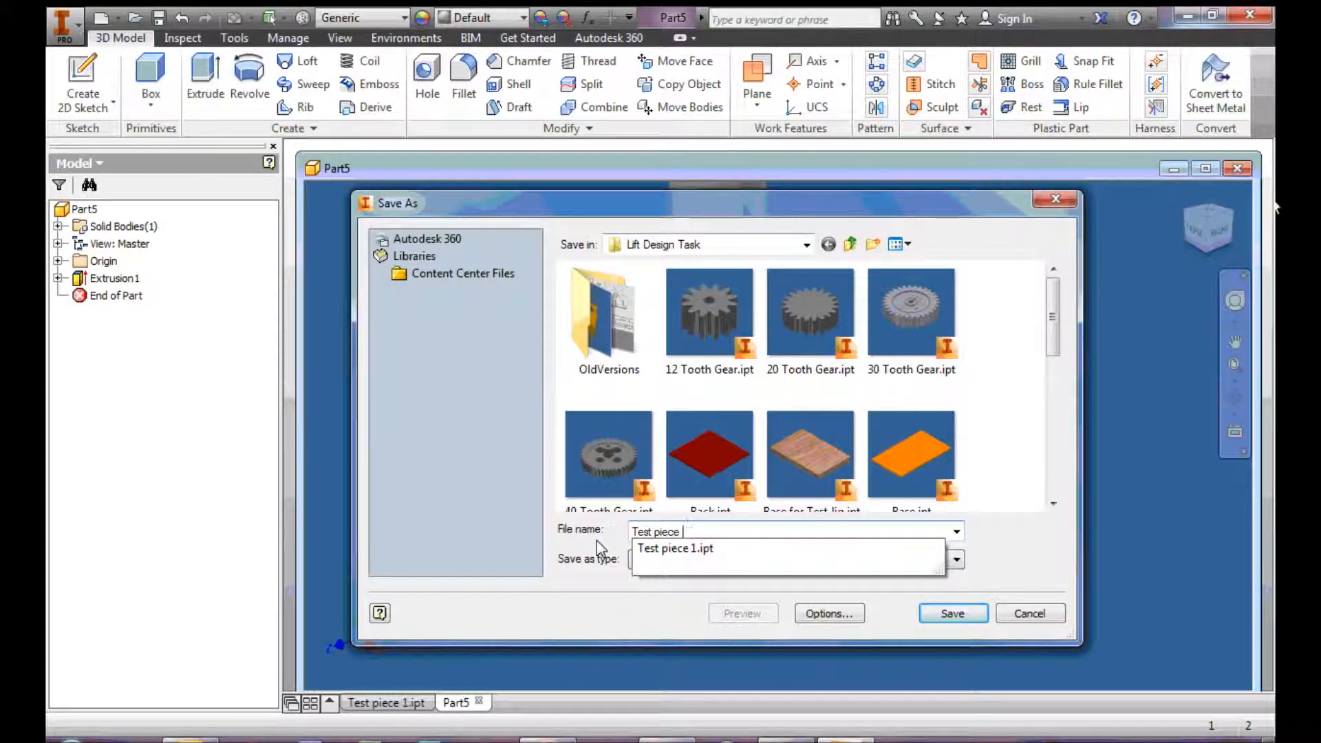
text(2)
key(Return)
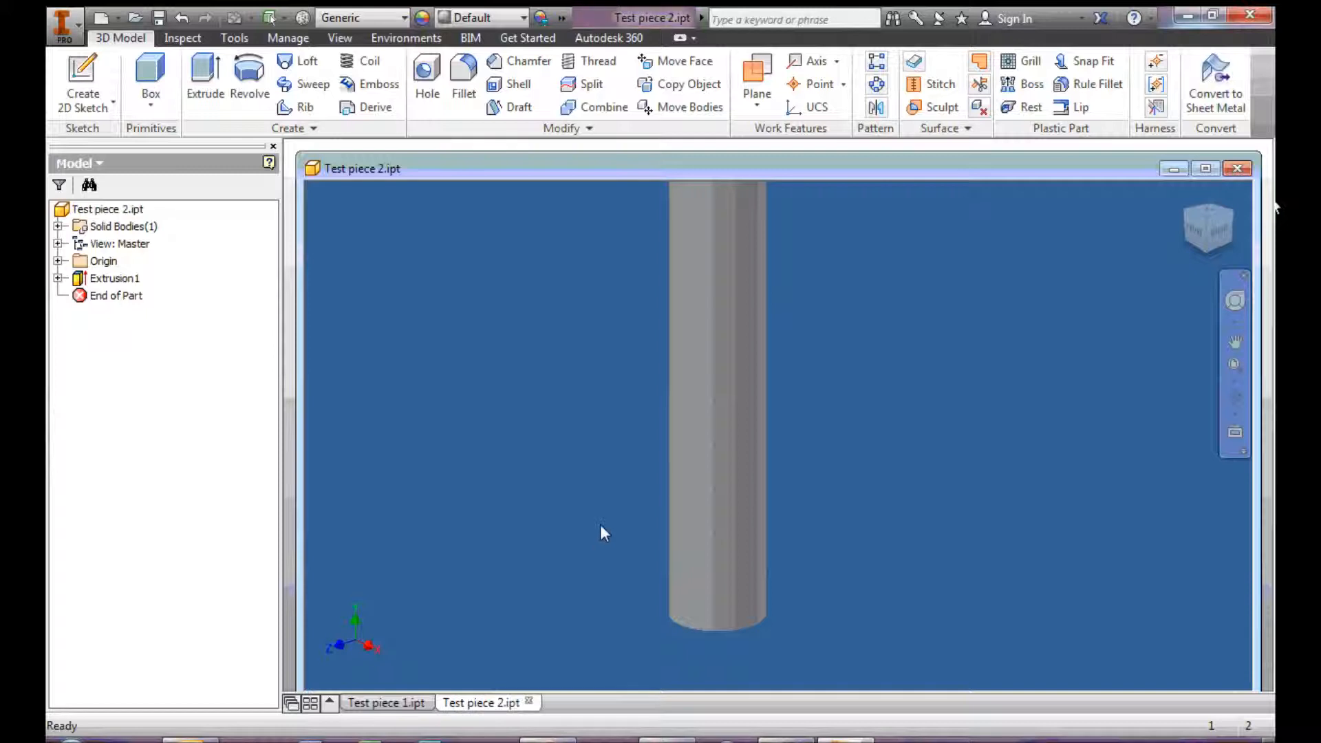
- Minimise the rod part's window and create another metric part from the Standard (mm).ipt template
click(1172, 169)
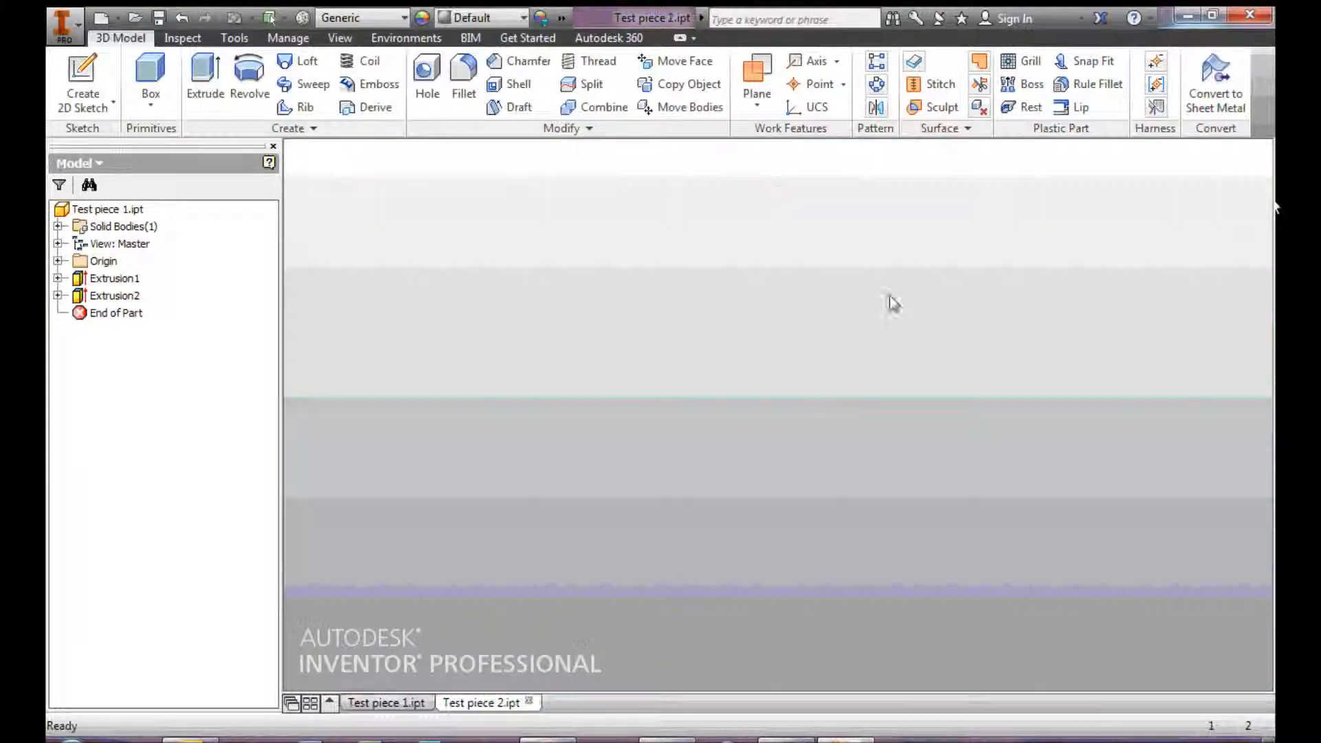
click(62, 24)
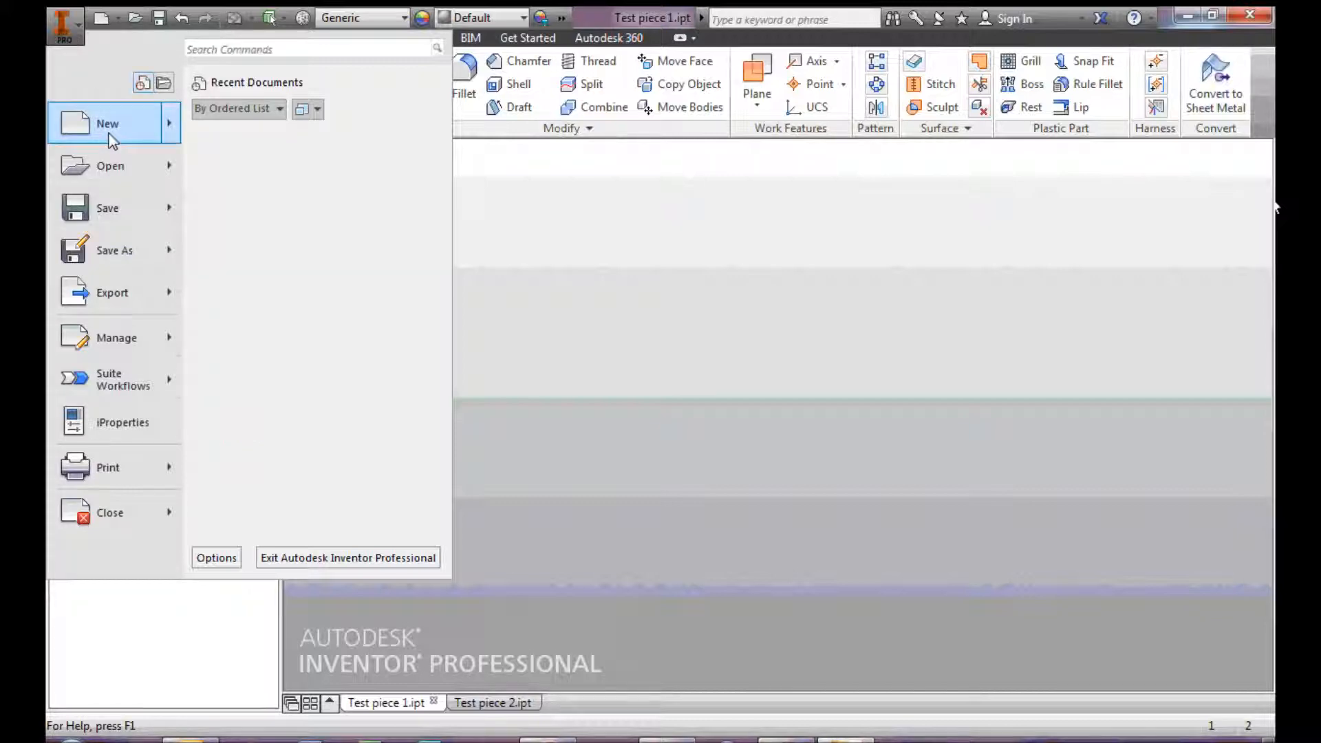
click(108, 138)
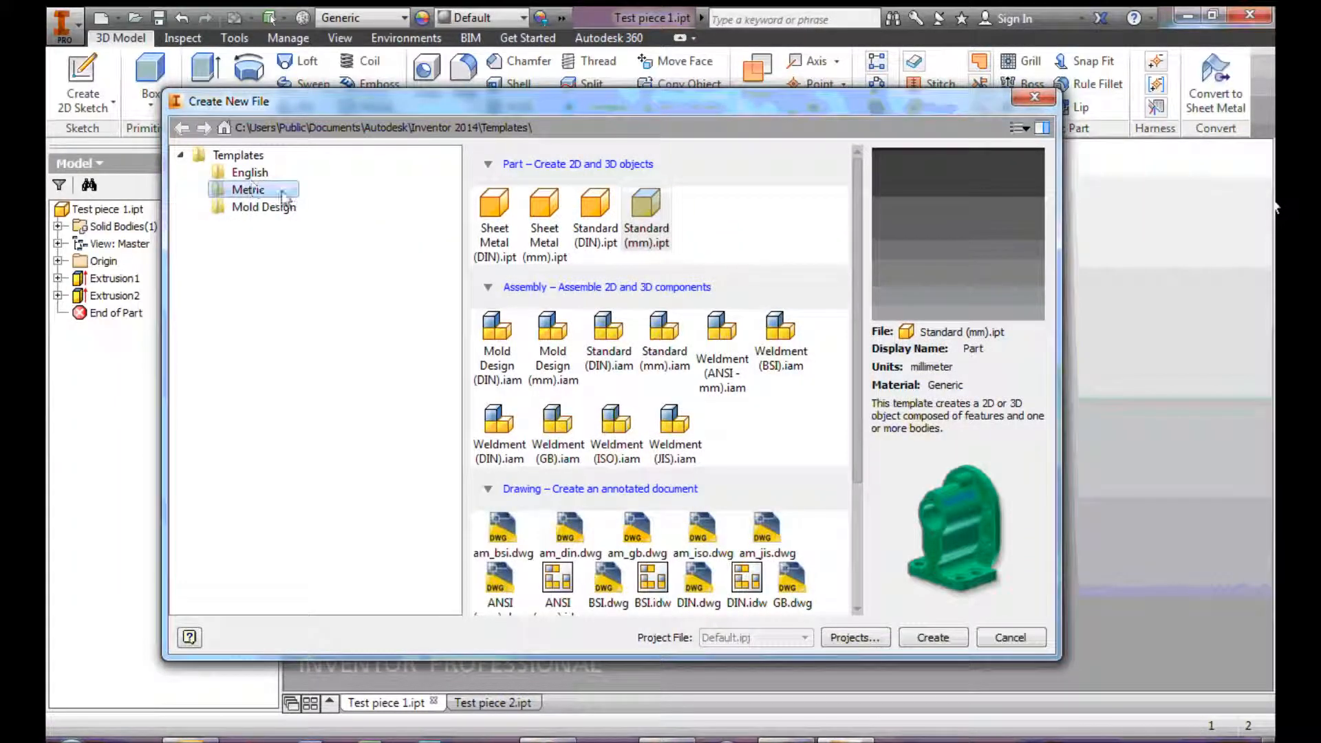
click(931, 637)
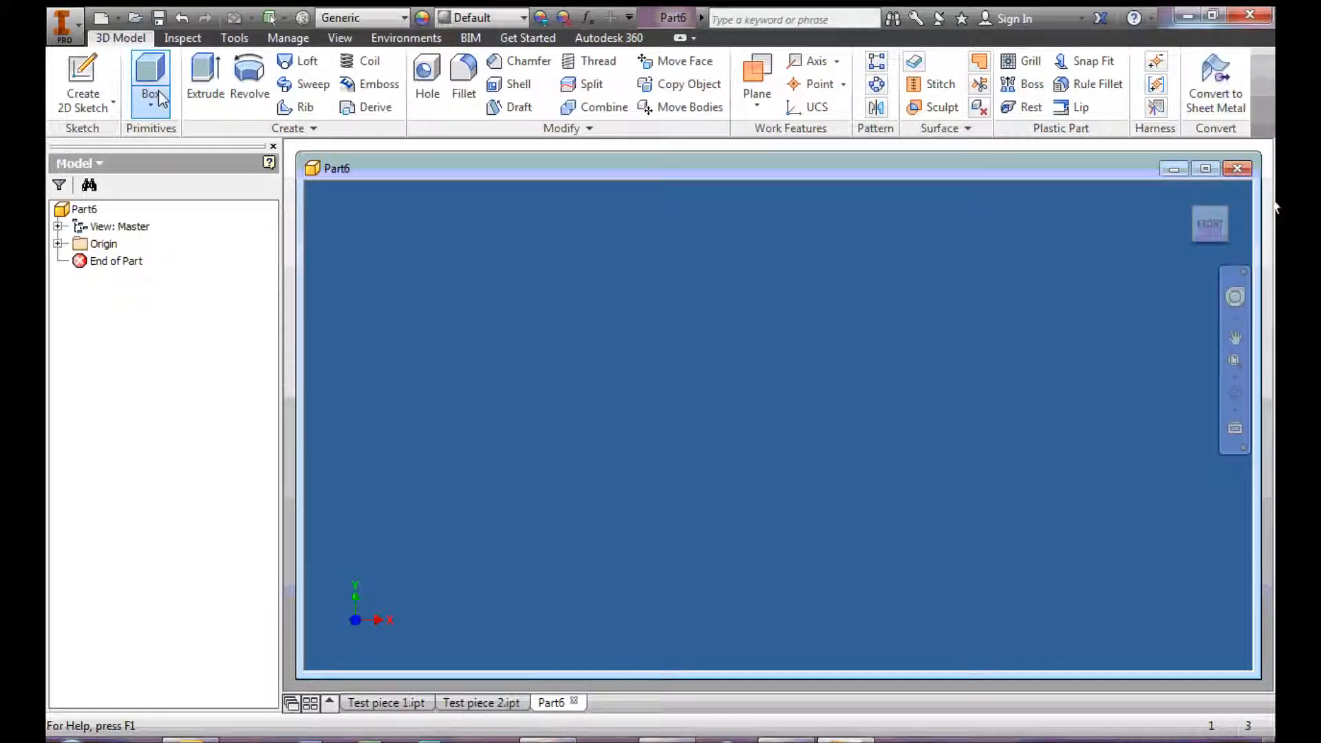
- Sketch two concentric circles of 3 mm and 15 mm diameter at the origin of the horizontal plane and finish the sketch
click(83, 77)
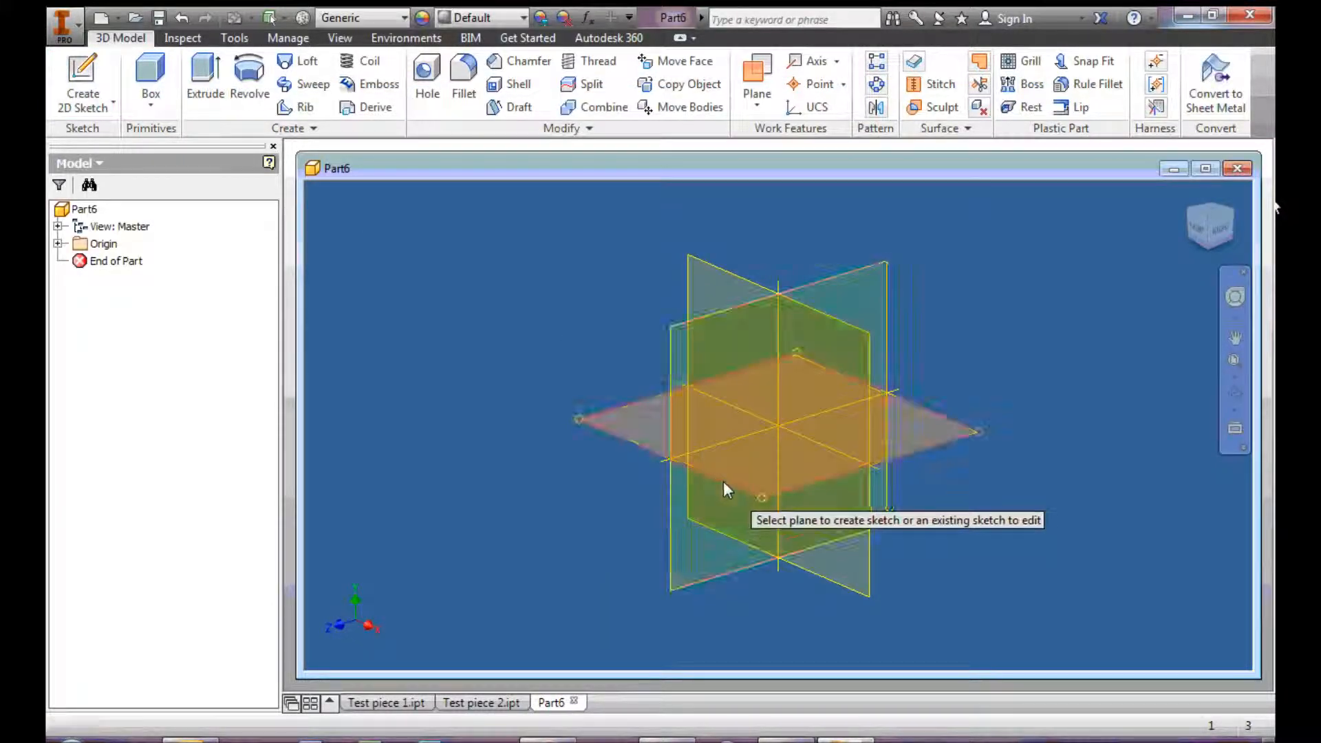
click(723, 481)
click(115, 61)
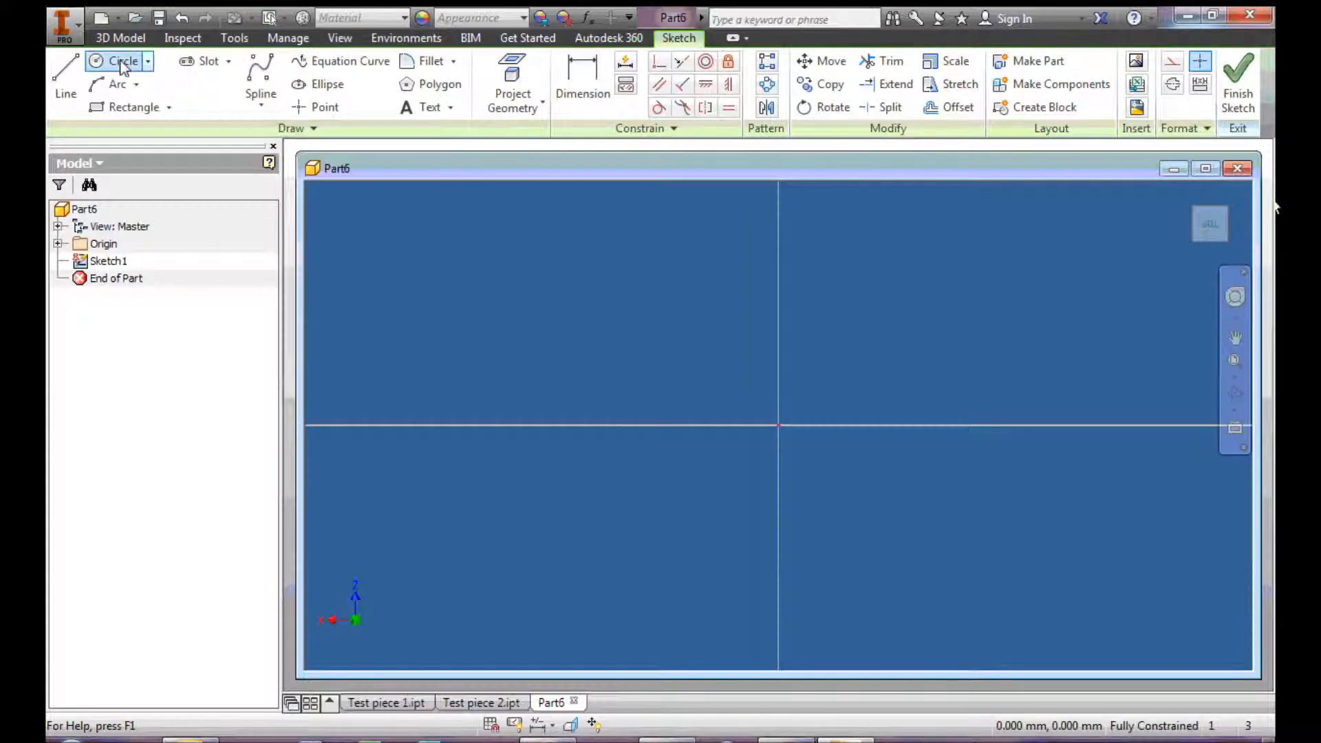
click(782, 427)
text(3)
key(Return)
click(778, 425)
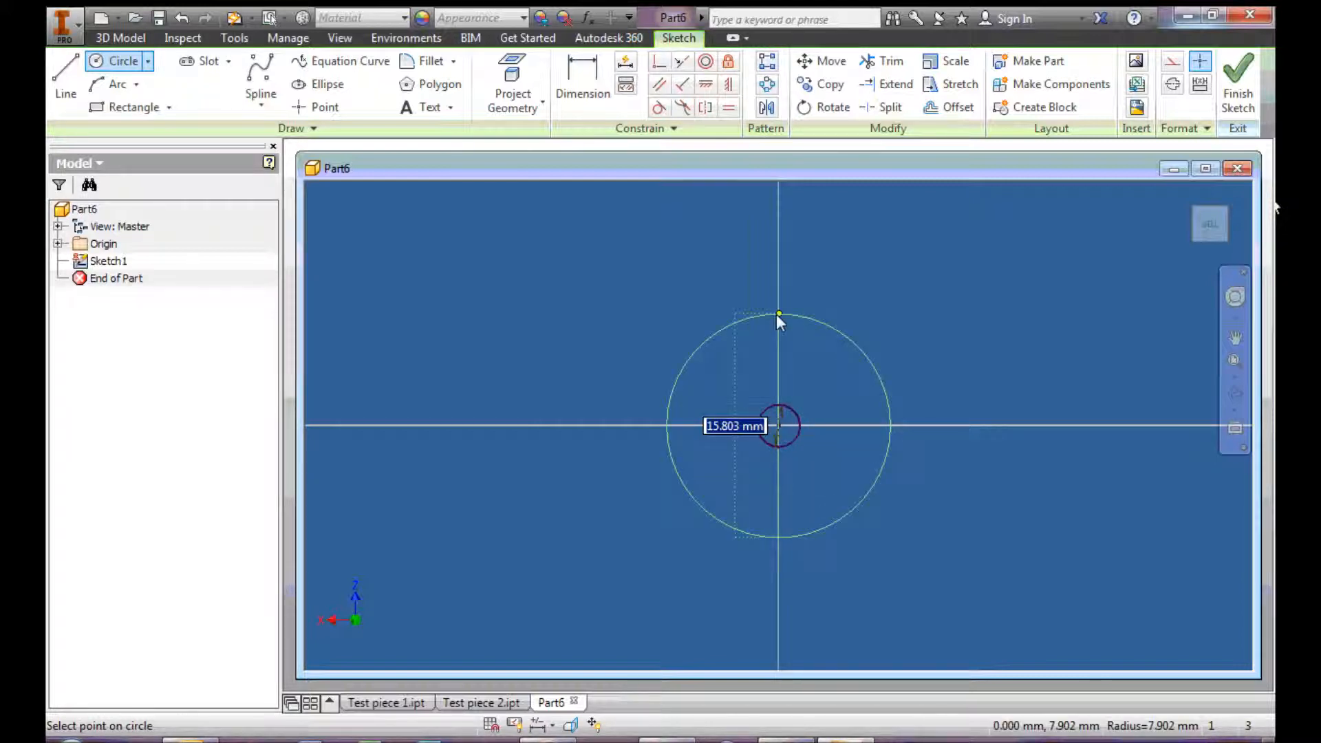
text(15)
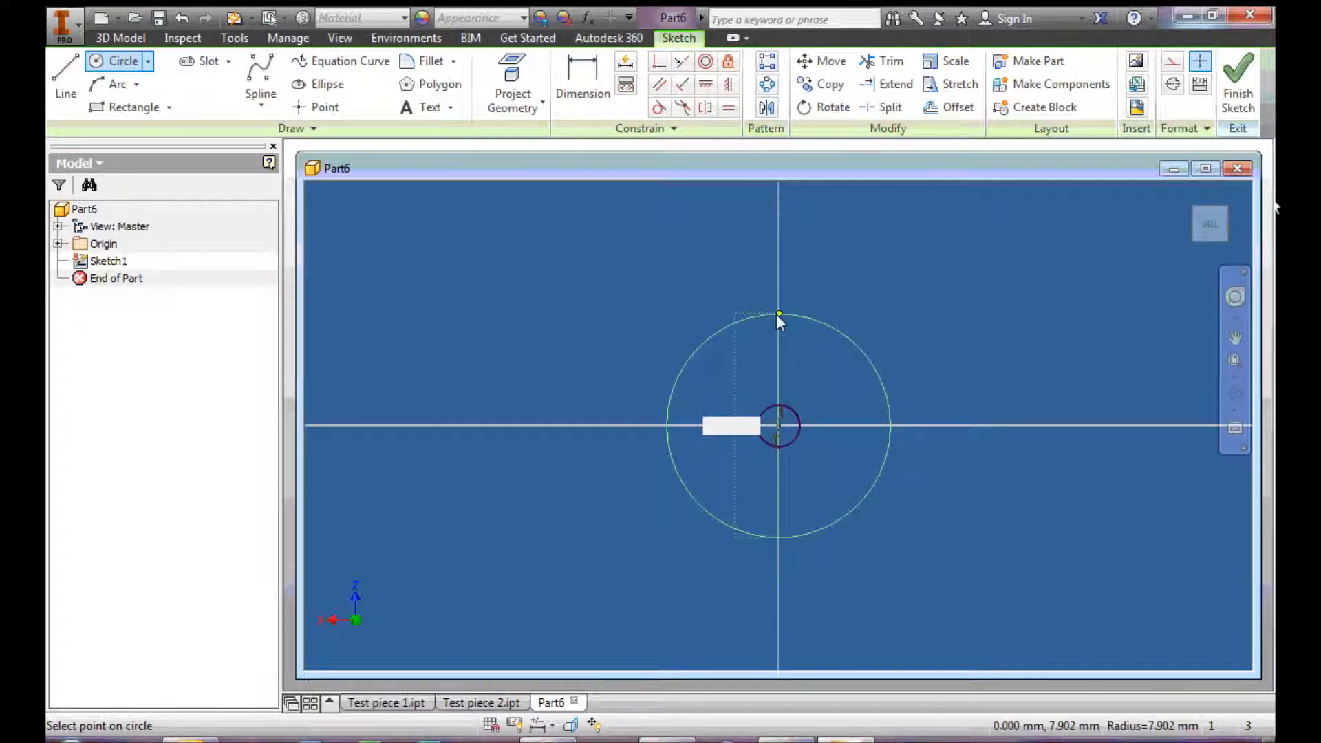
key(Return)
click(1238, 83)
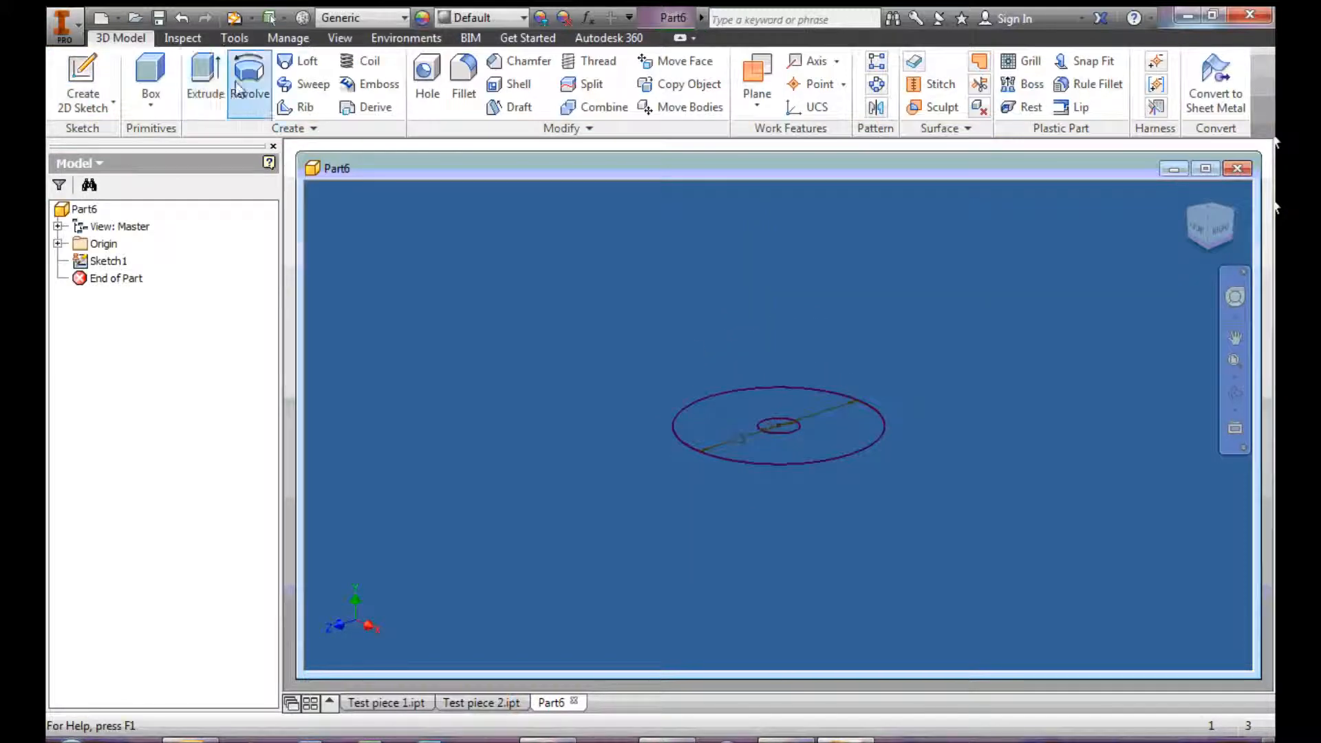
- Extrude the ring between the two circles upward by 3 mm, keeping the centre hole open
click(215, 88)
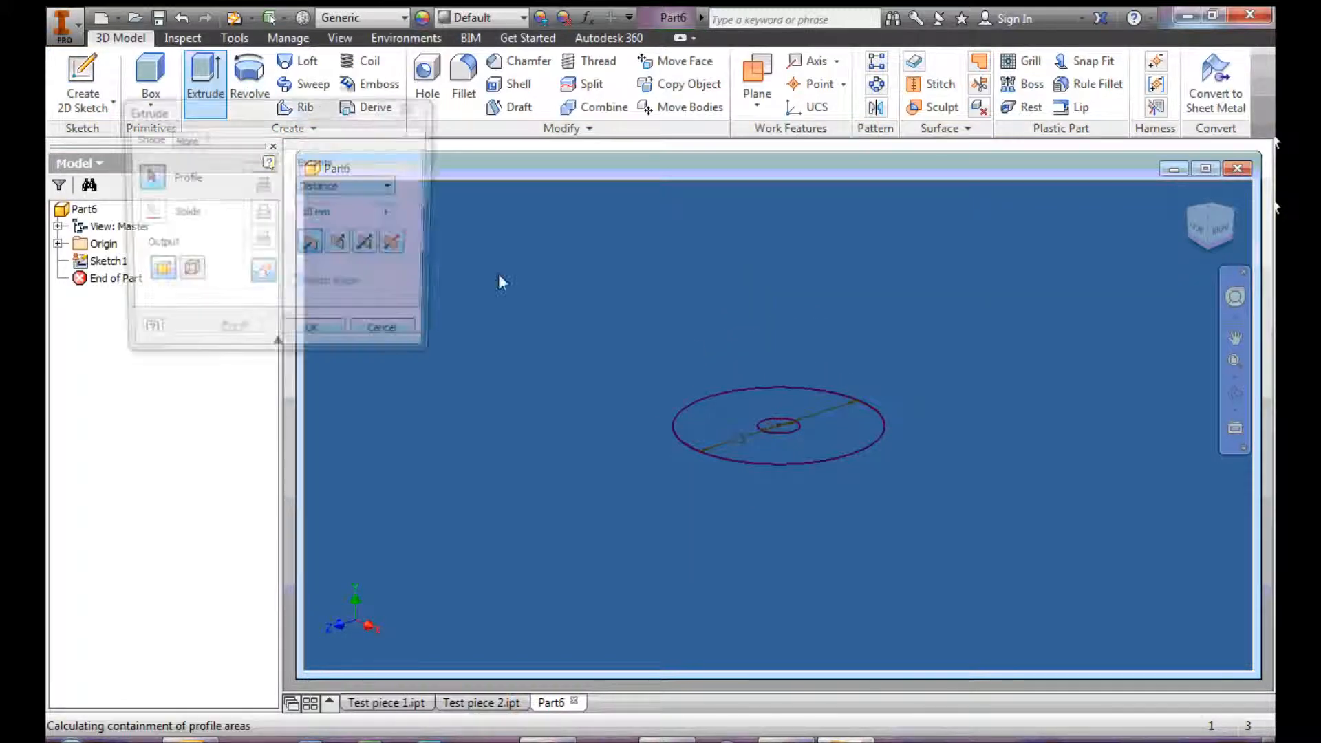
click(737, 403)
text(3)
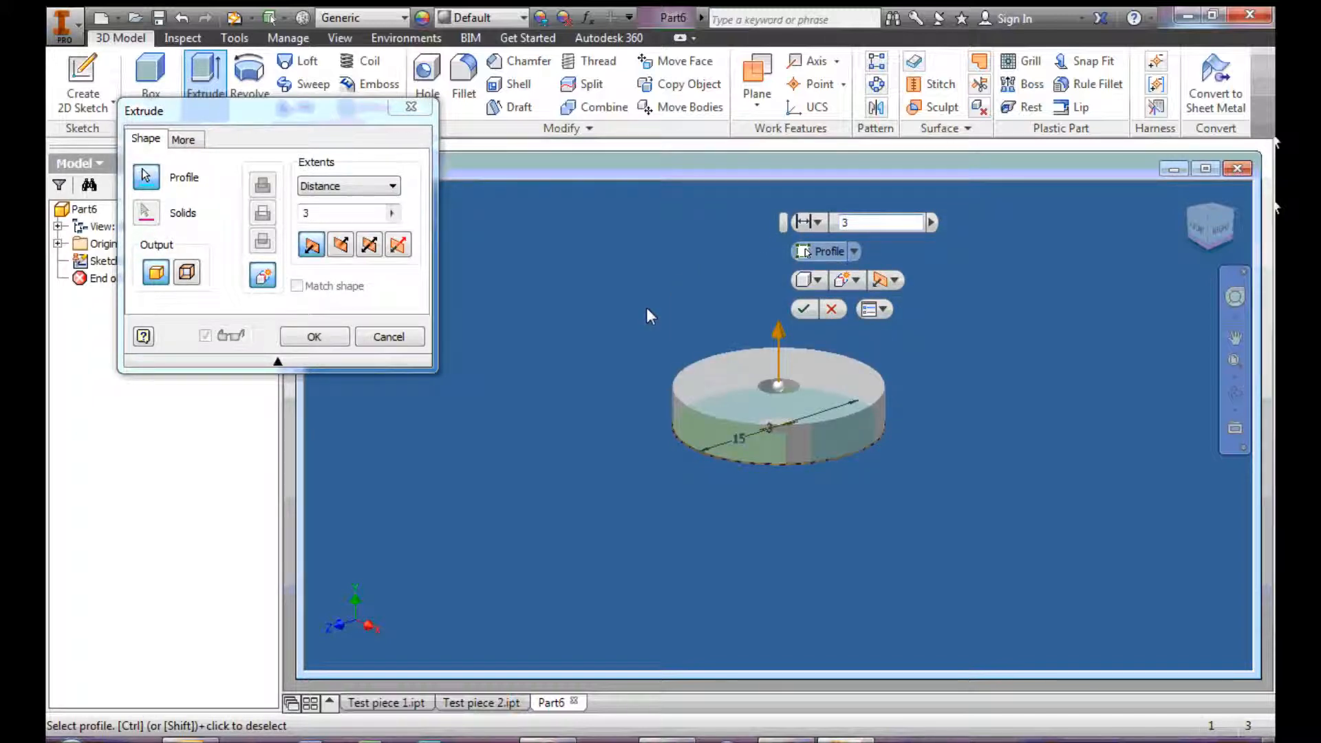
key(Return)
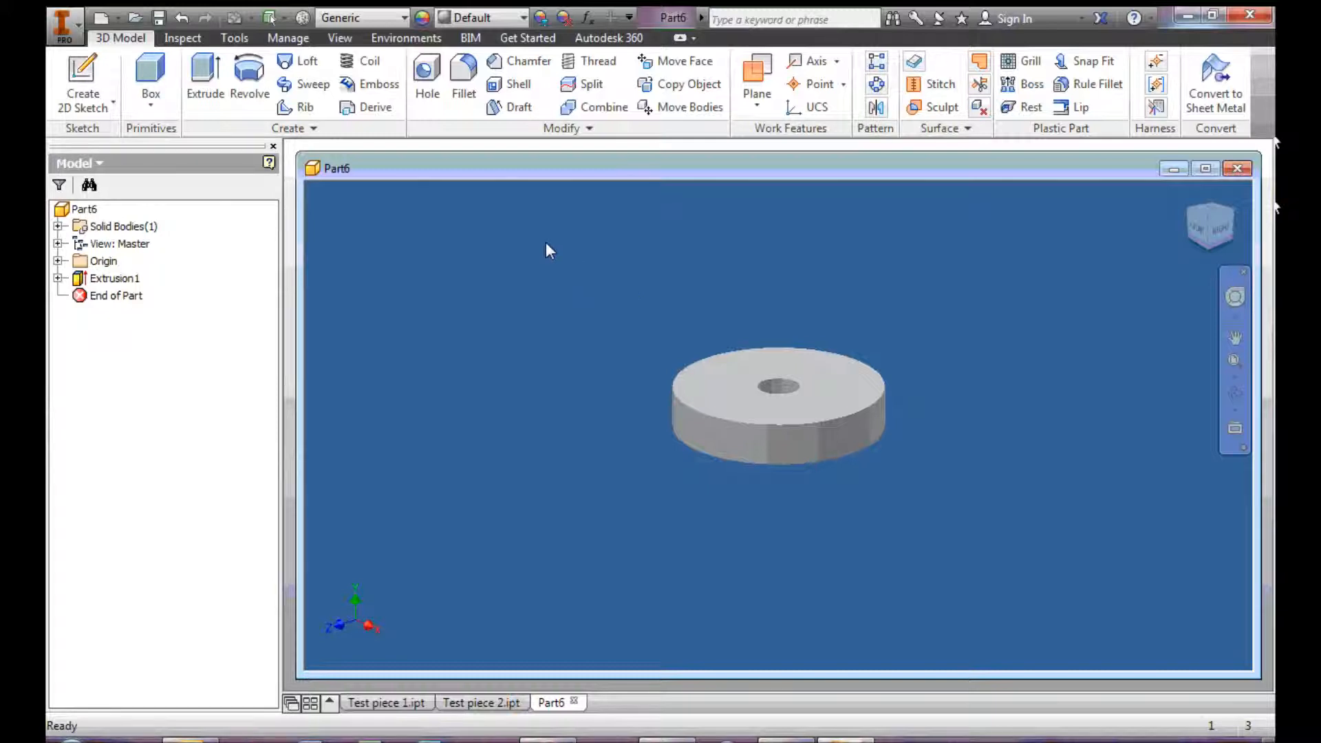
- Set the ring part's appearance to Gold, leaving its material as Generic
click(403, 18)
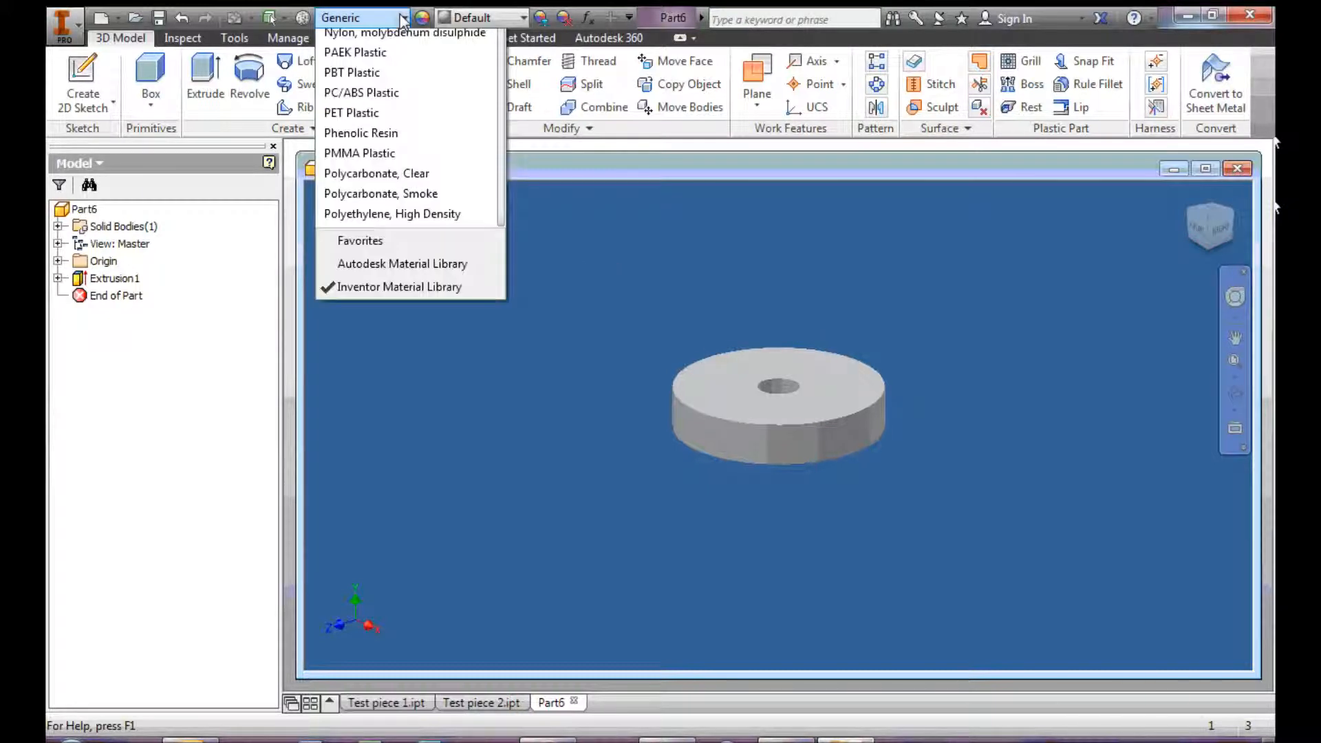
click(403, 19)
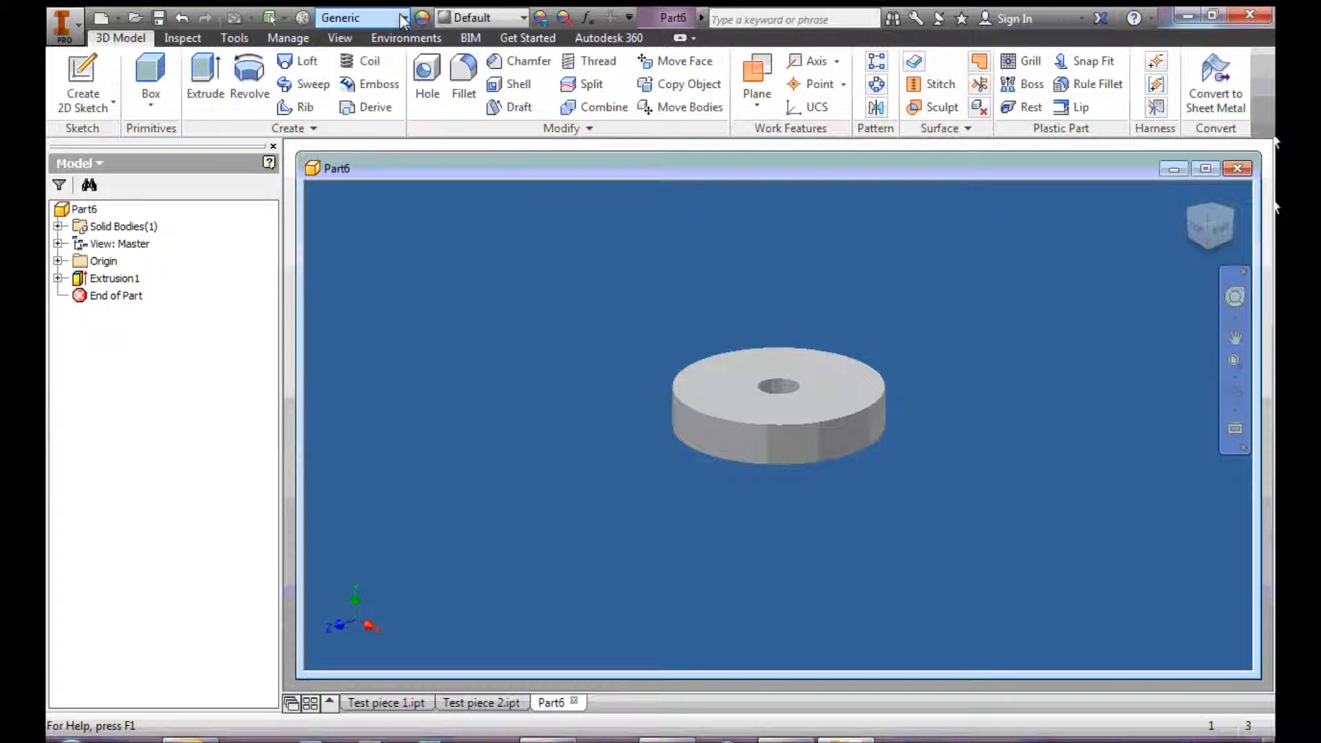
click(520, 20)
scroll(468, 248, down, 5)
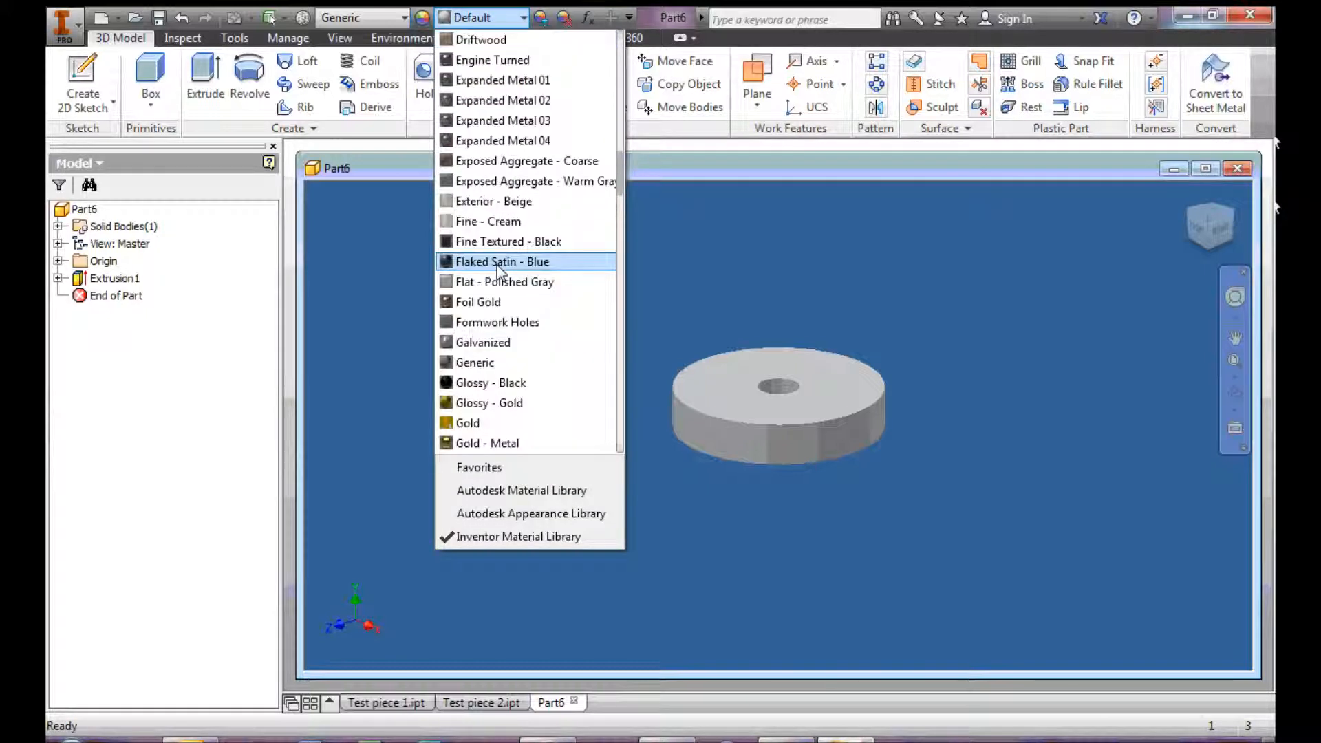
click(450, 242)
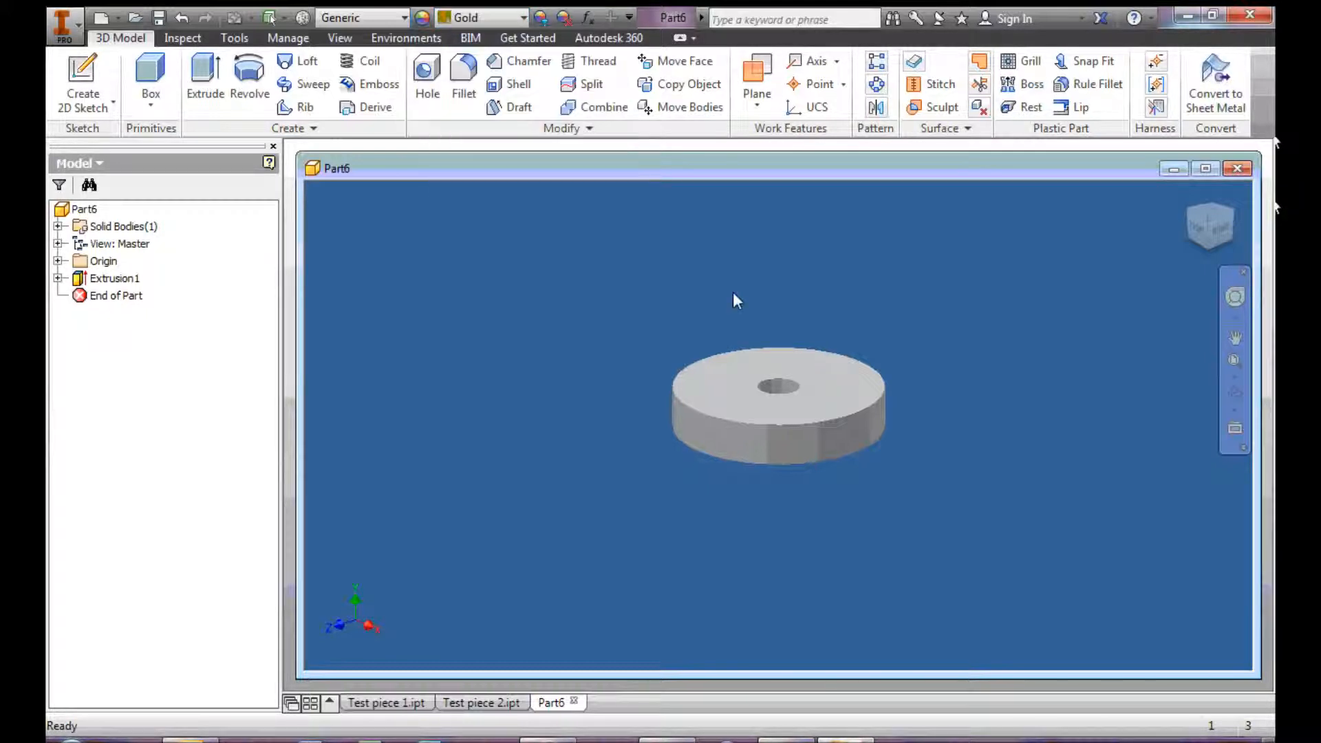
- Save the ring part as "Test Piece 3" in the Lift Design Task folder
click(1172, 170)
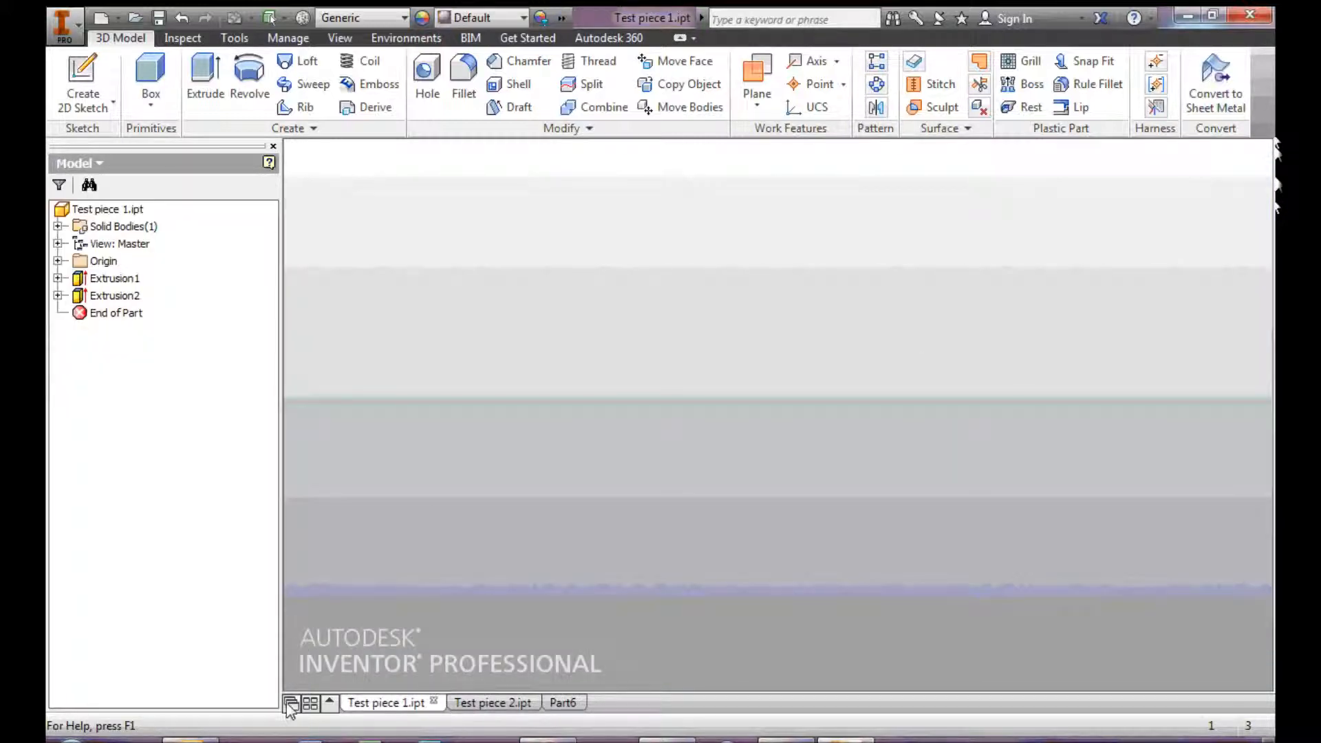
click(556, 702)
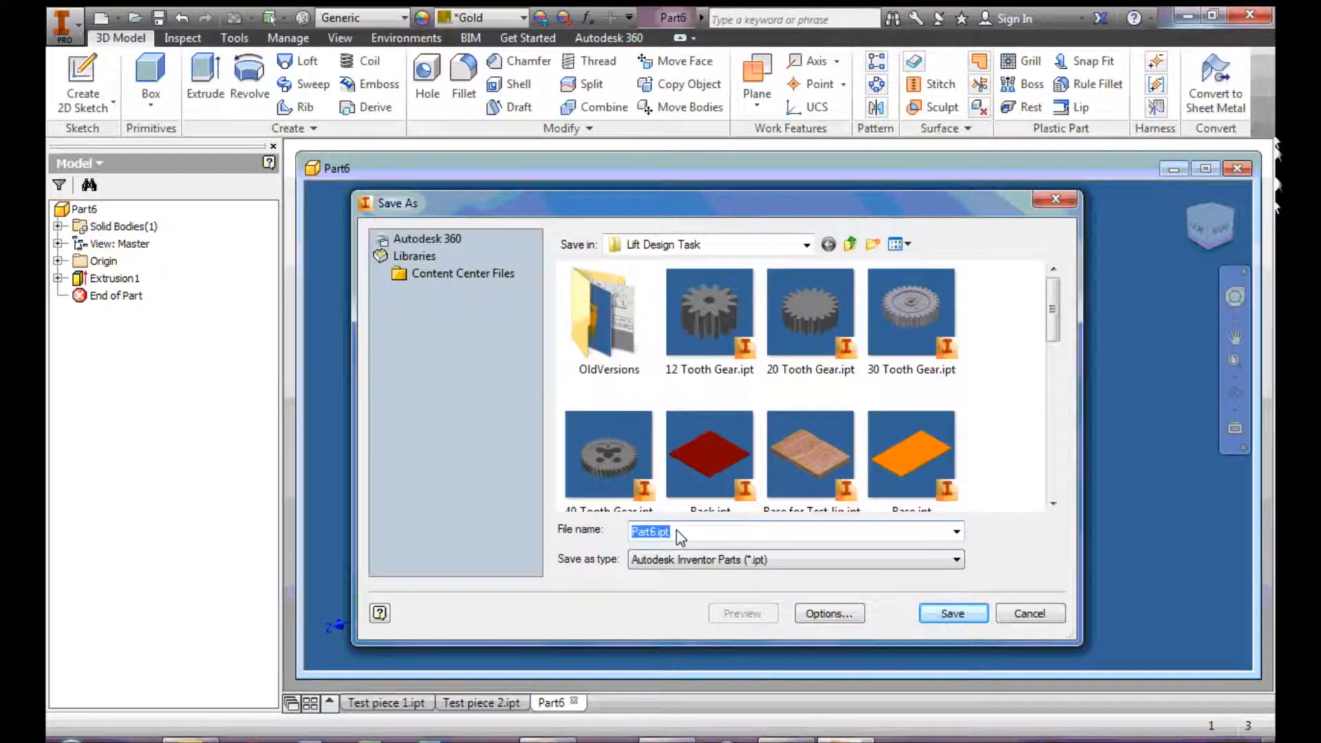
text(T)
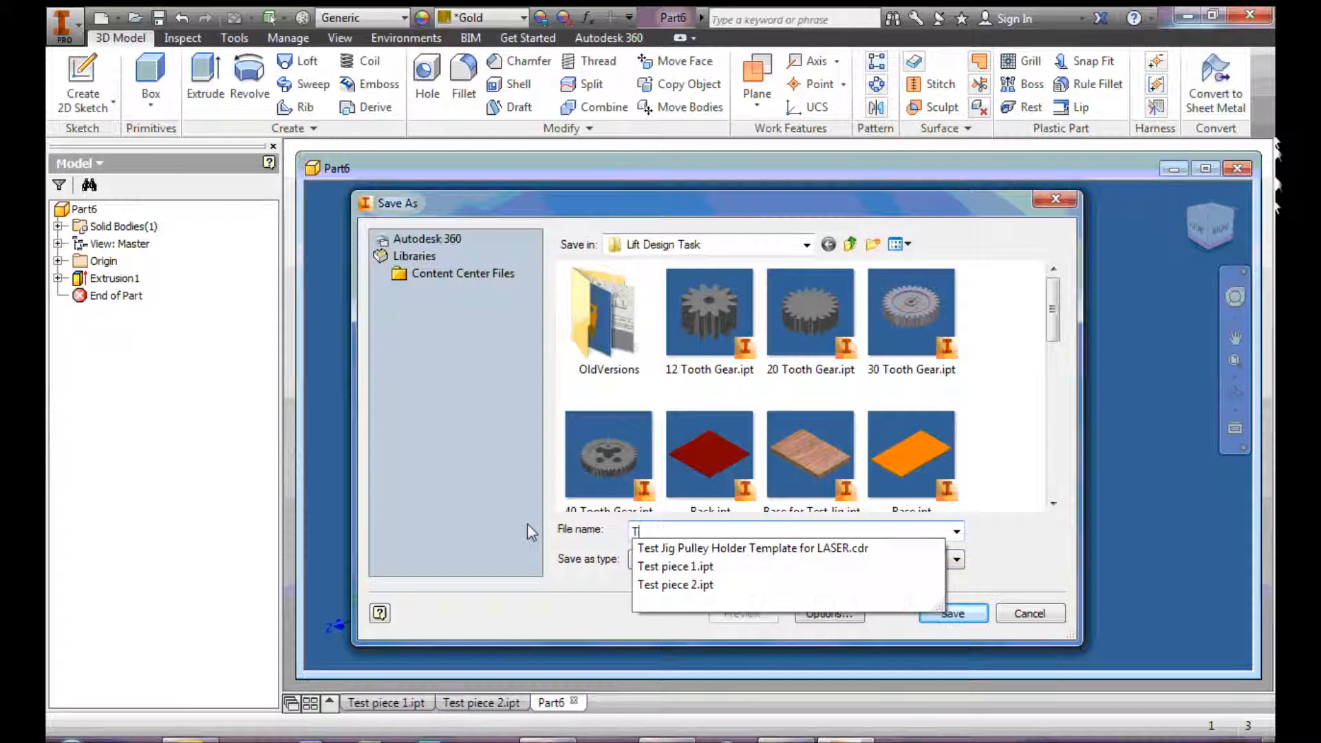
text(est Piece 3)
key(Return)
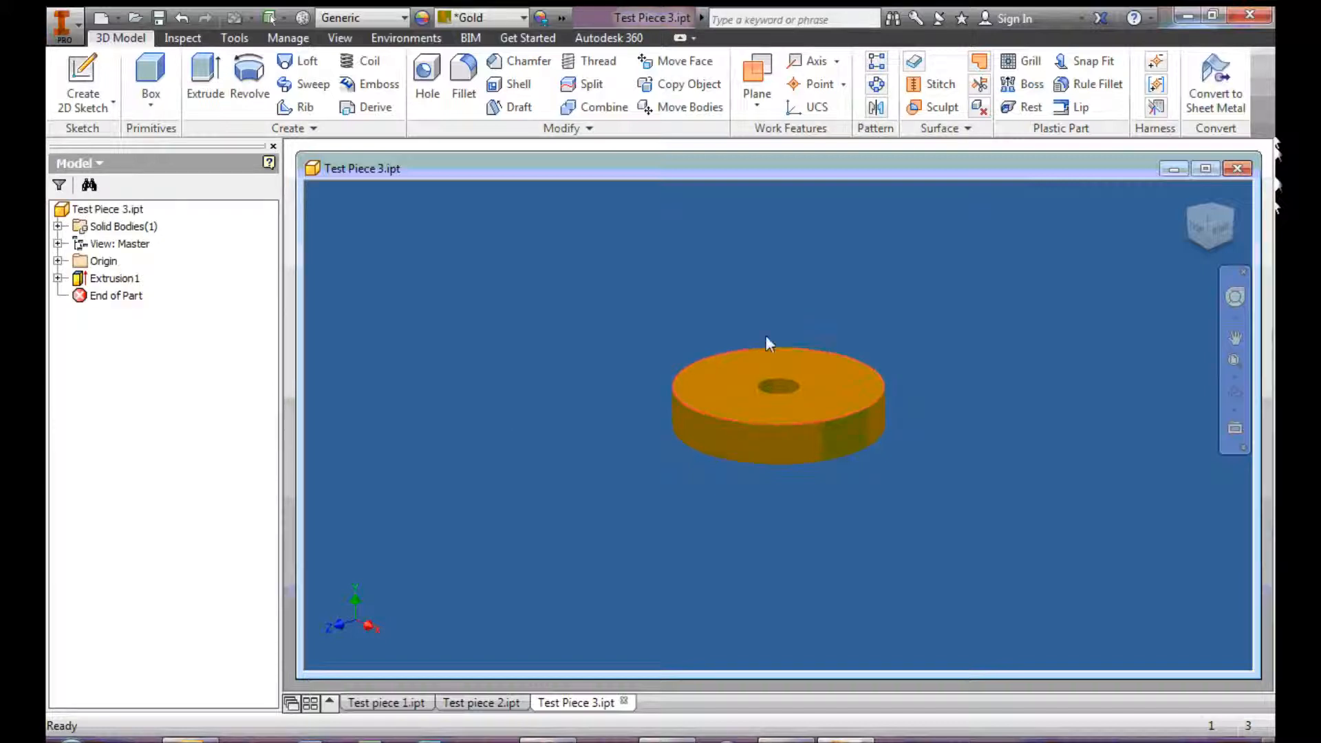
- Create a metric assembly from the Standard (mm).iam template
click(61, 32)
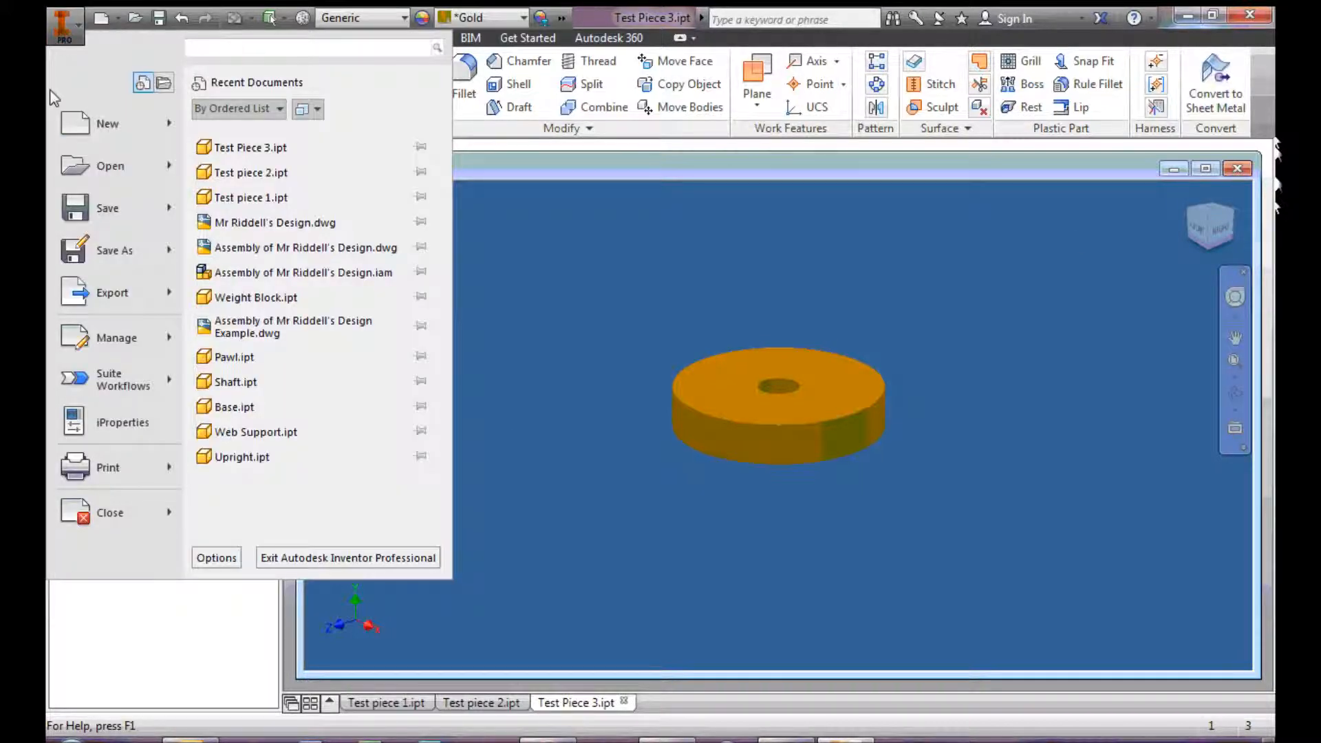
click(97, 125)
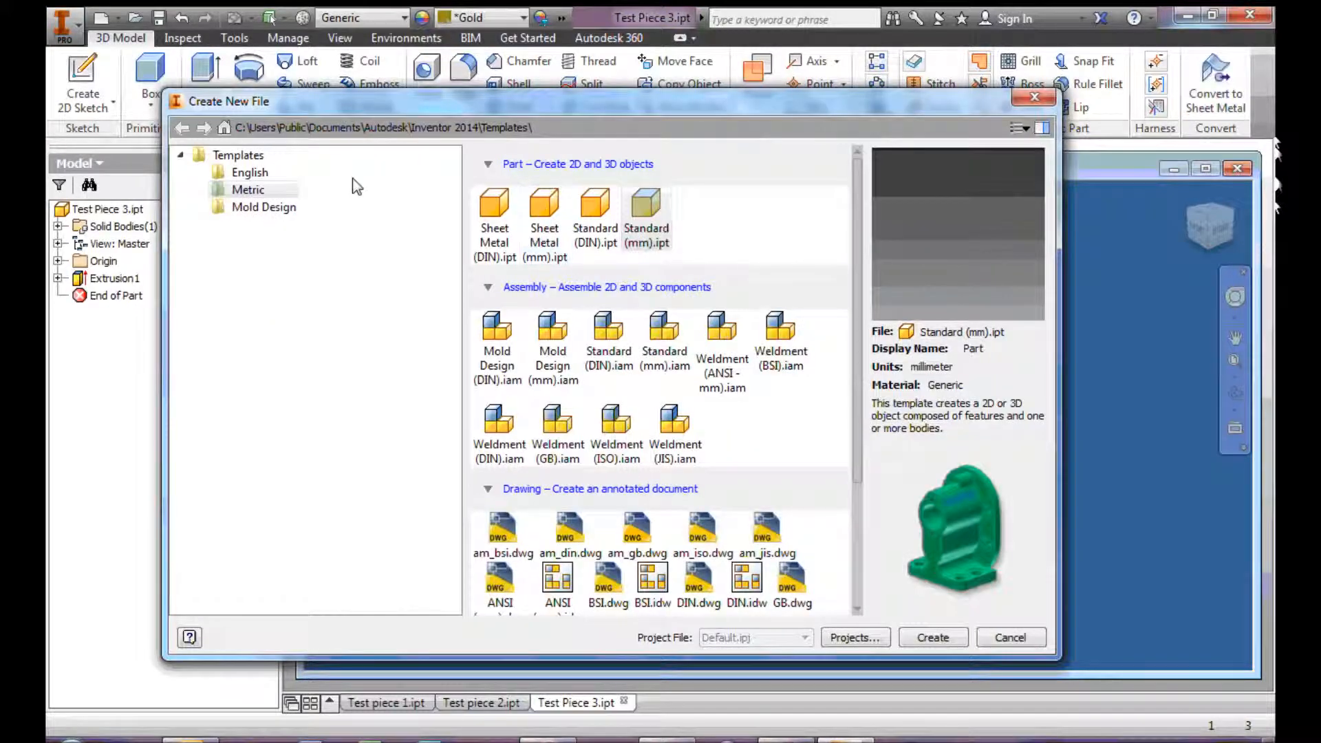
click(672, 348)
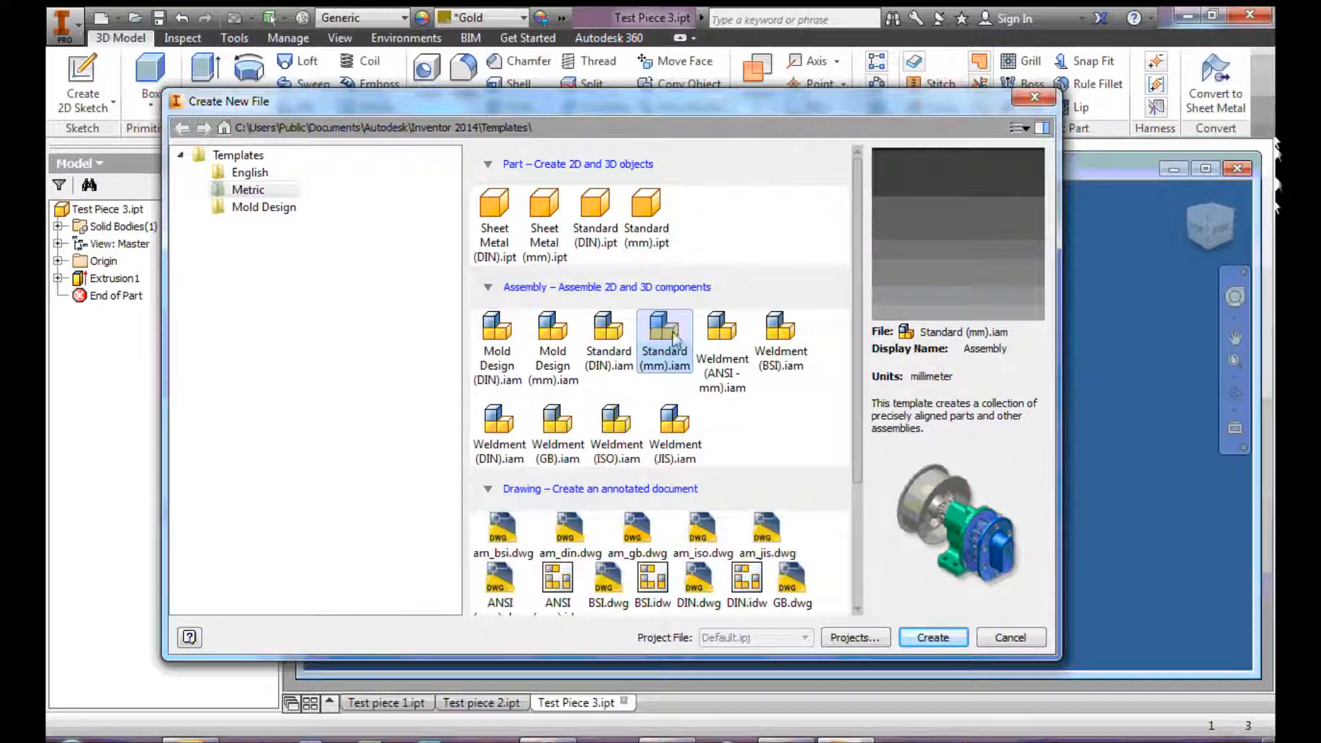
click(917, 635)
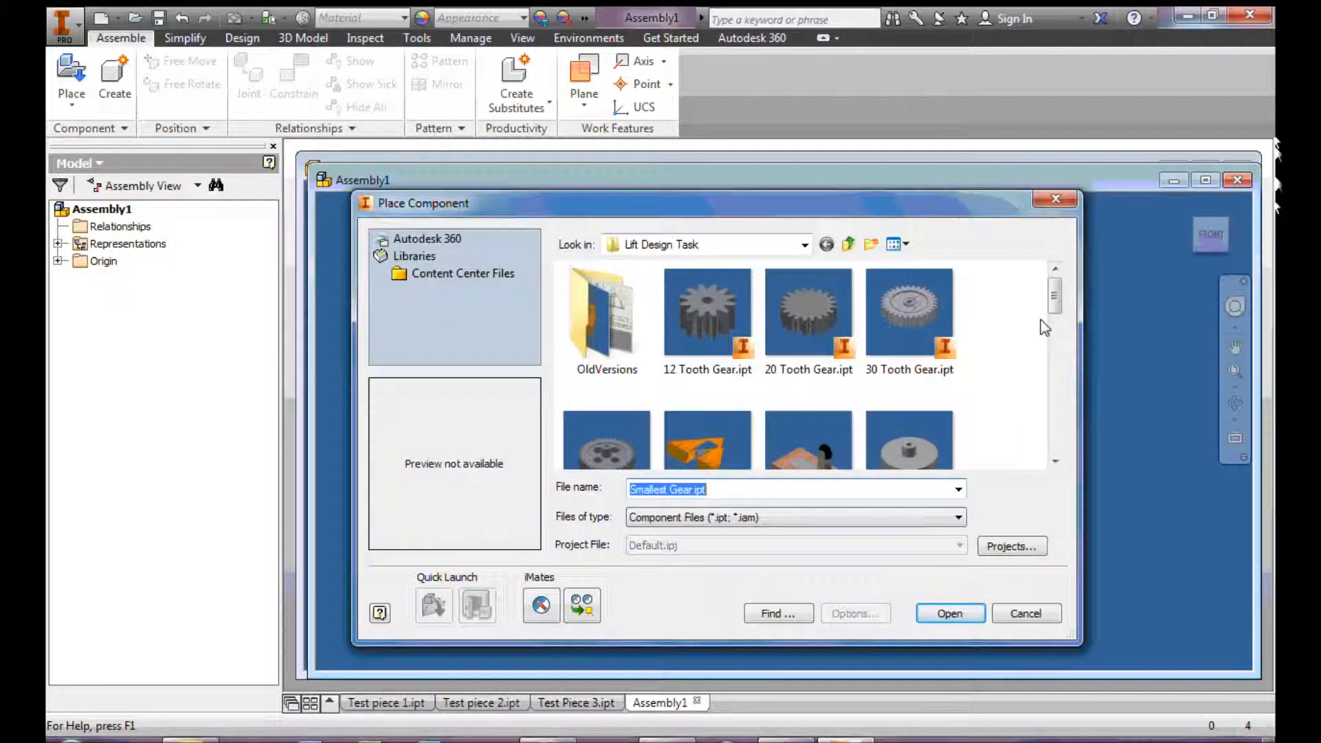
- Place one instance each of Test piece 1, Test piece 2 and Test Piece 3 from the Lift Design Task folder in the assembly
drag(1050, 298, 1035, 432)
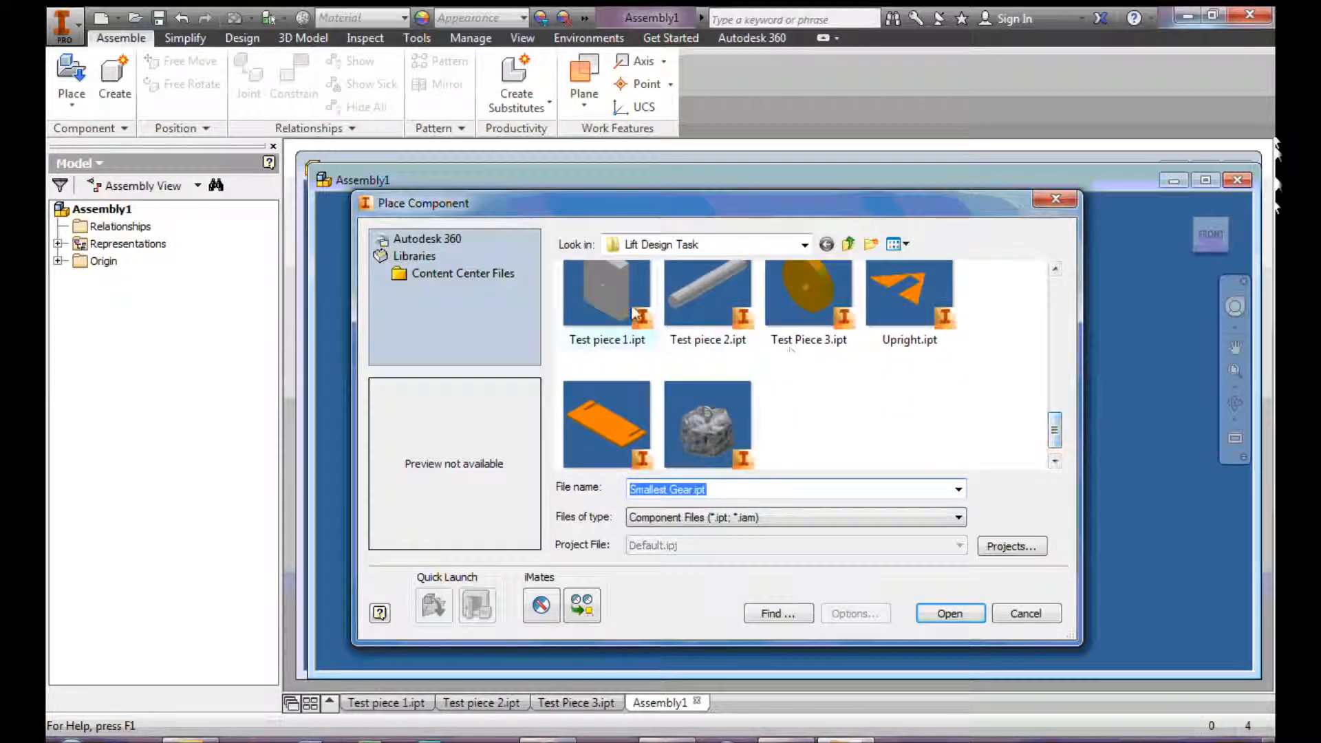
click(604, 304)
ctrl+click(708, 299)
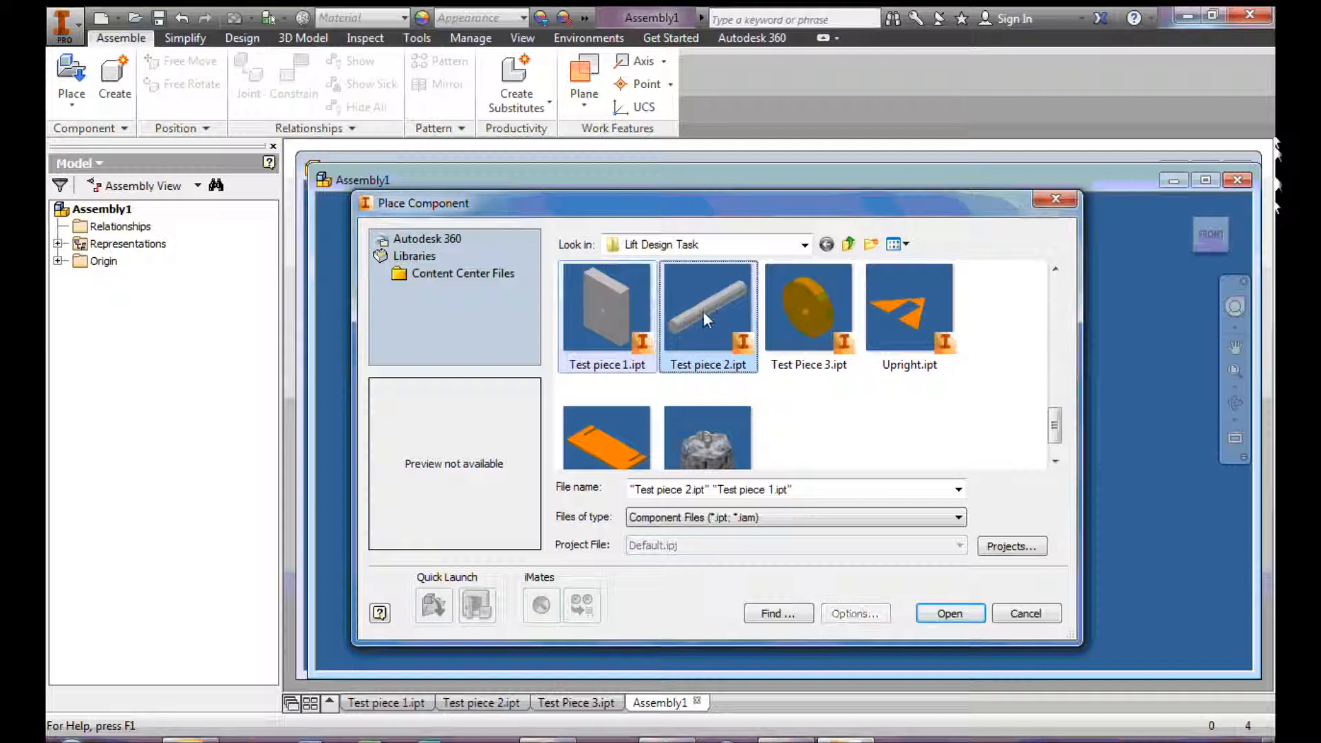
ctrl+click(812, 318)
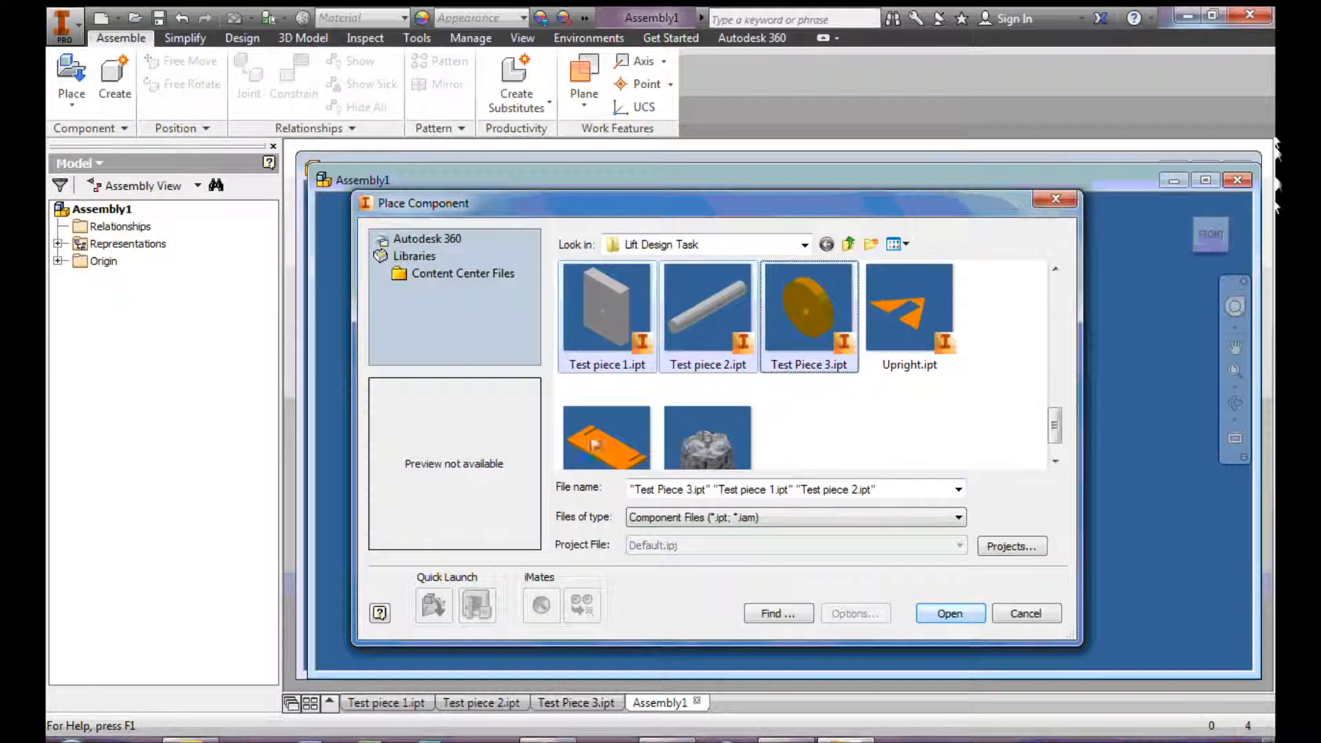
click(969, 614)
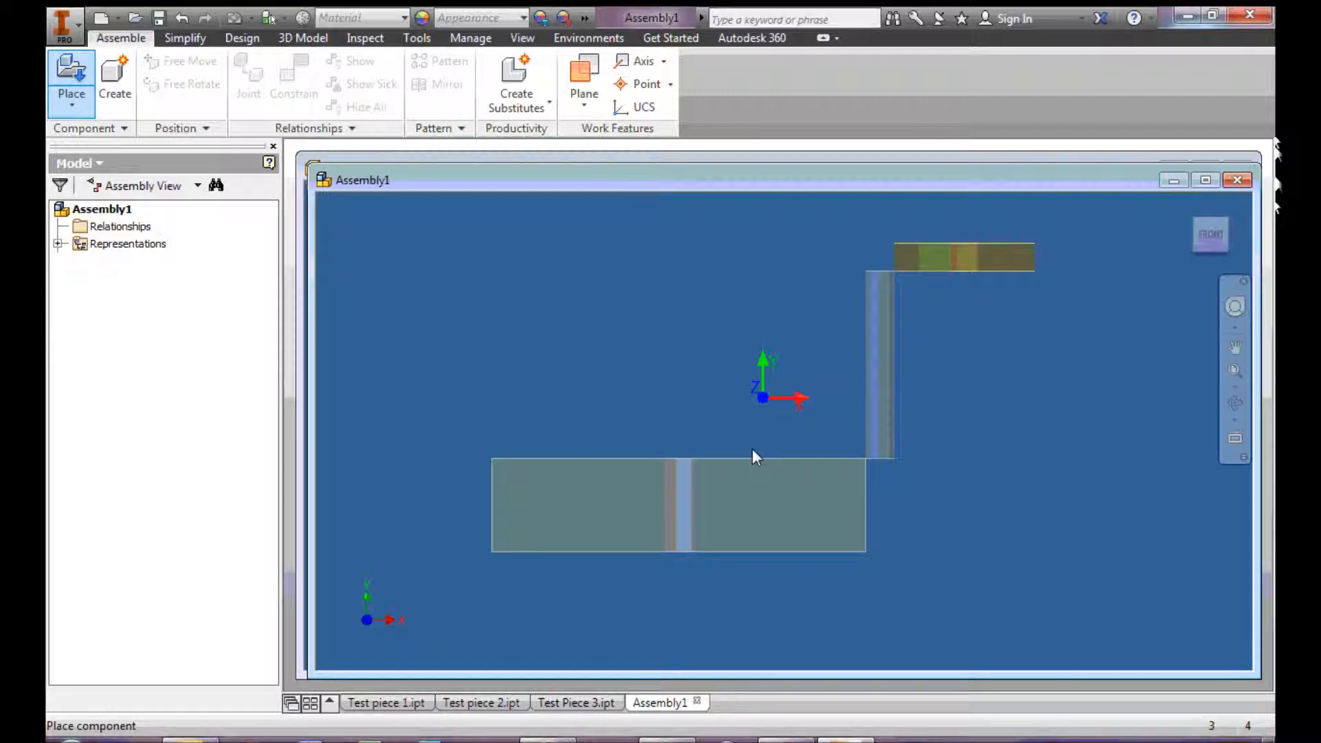
click(753, 448)
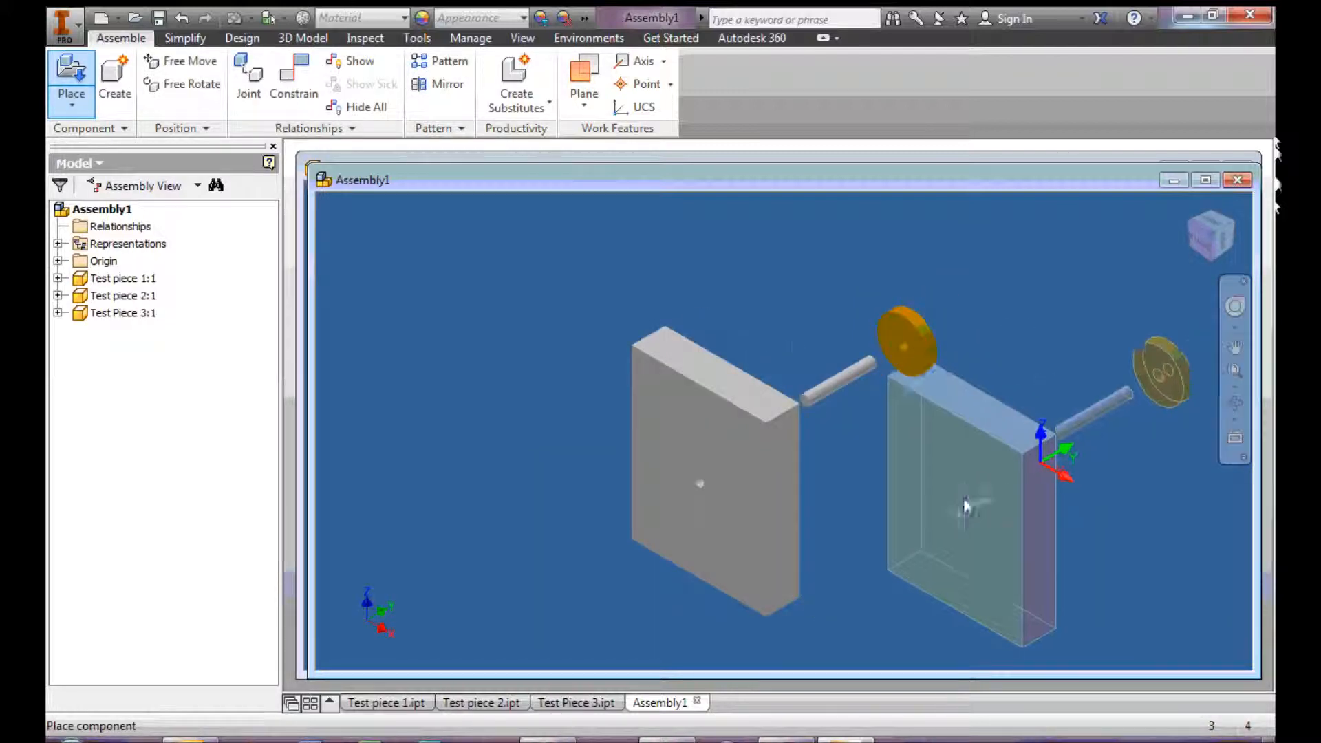
key(Escape)
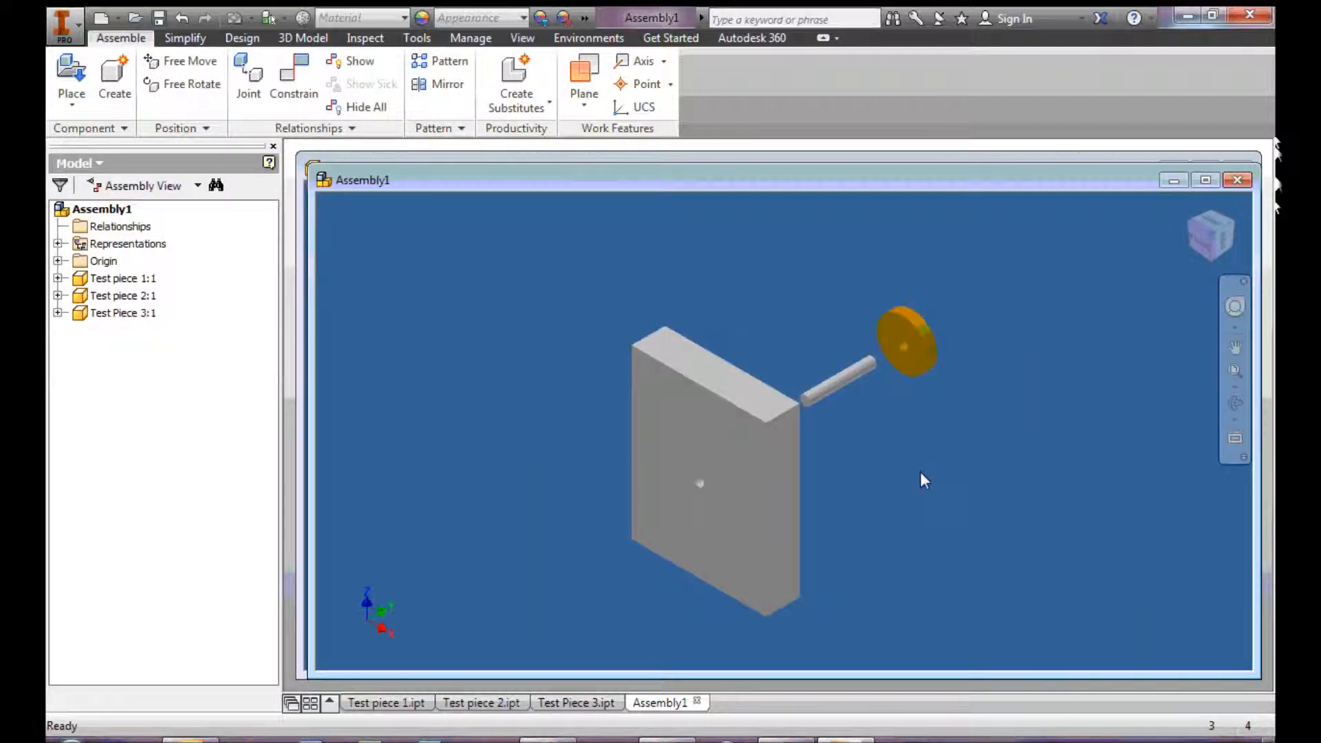
- Move the rod and the gold ring to the open space in front of the block's holed face
drag(839, 378, 541, 385)
drag(922, 344, 451, 282)
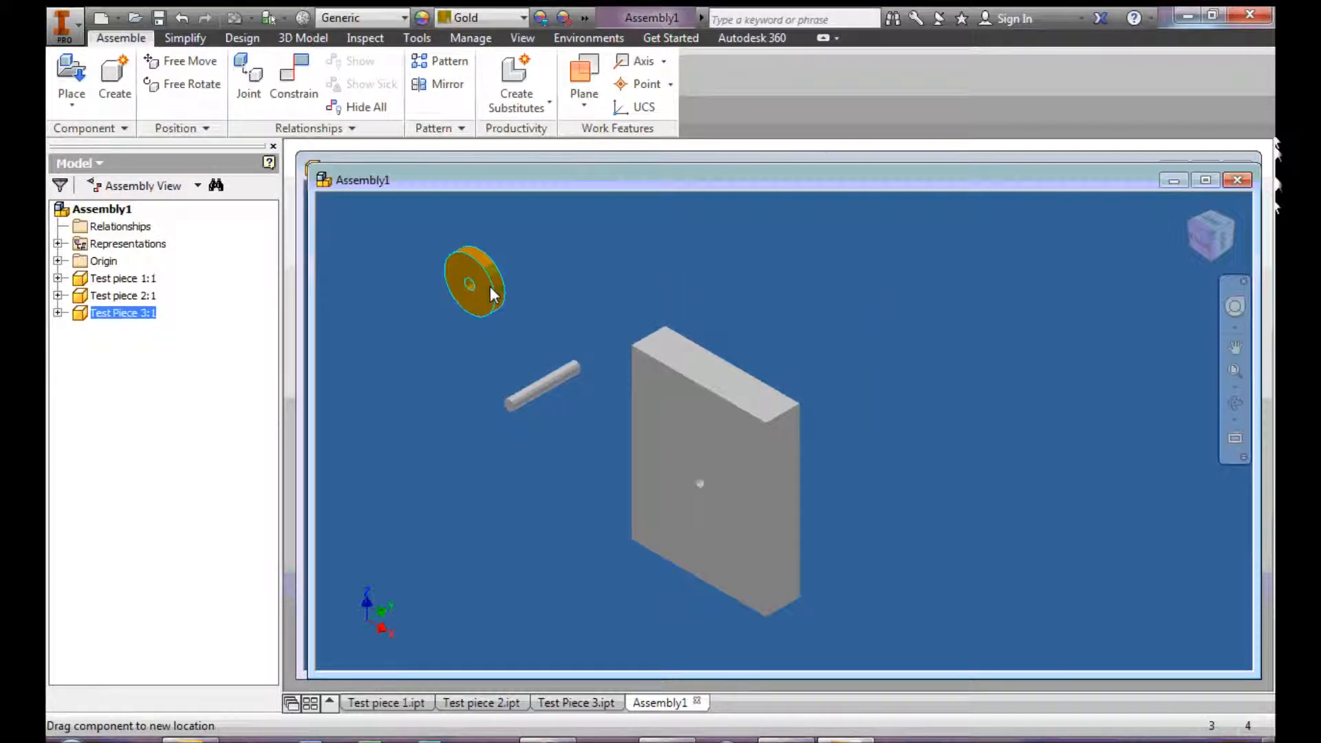
click(657, 303)
- Add a Mate constraint with 0 mm offset between the rod's axis and the axis of the block's hole
click(292, 86)
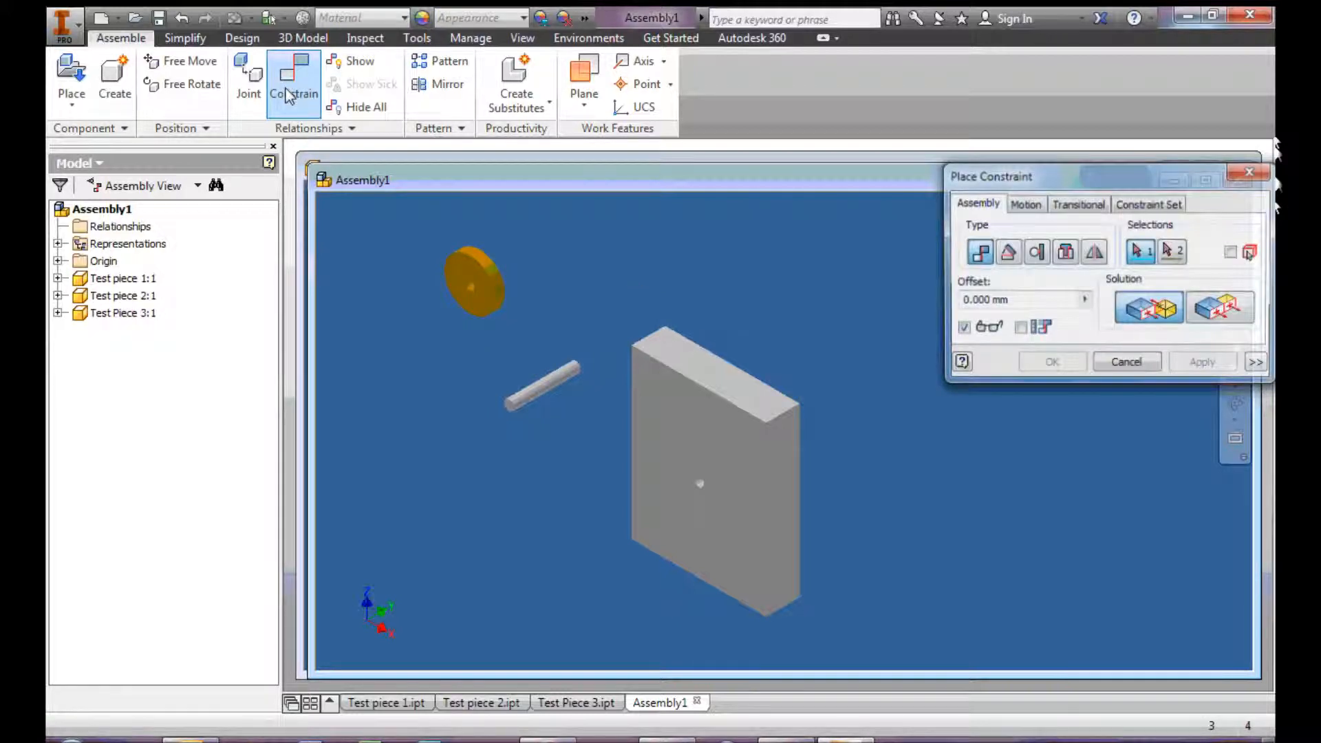
drag(998, 181, 854, 82)
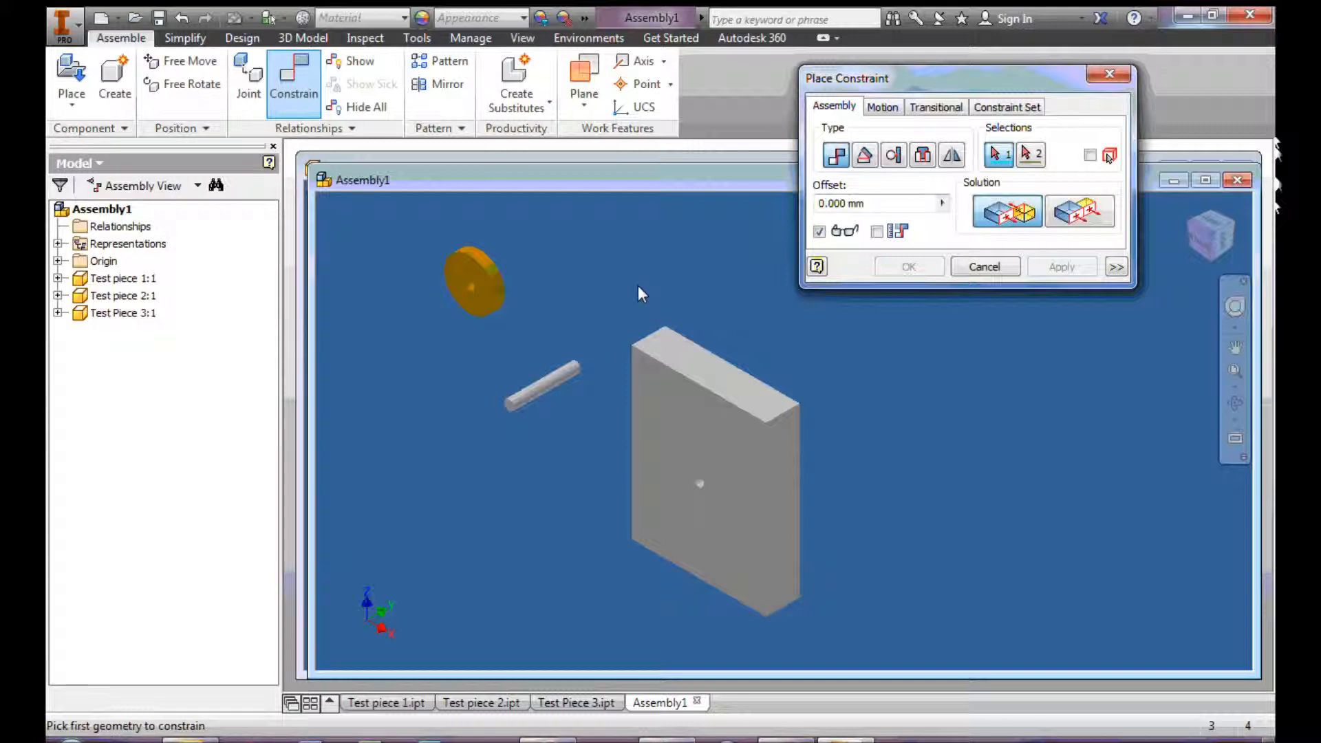
scroll(543, 408, up, 5)
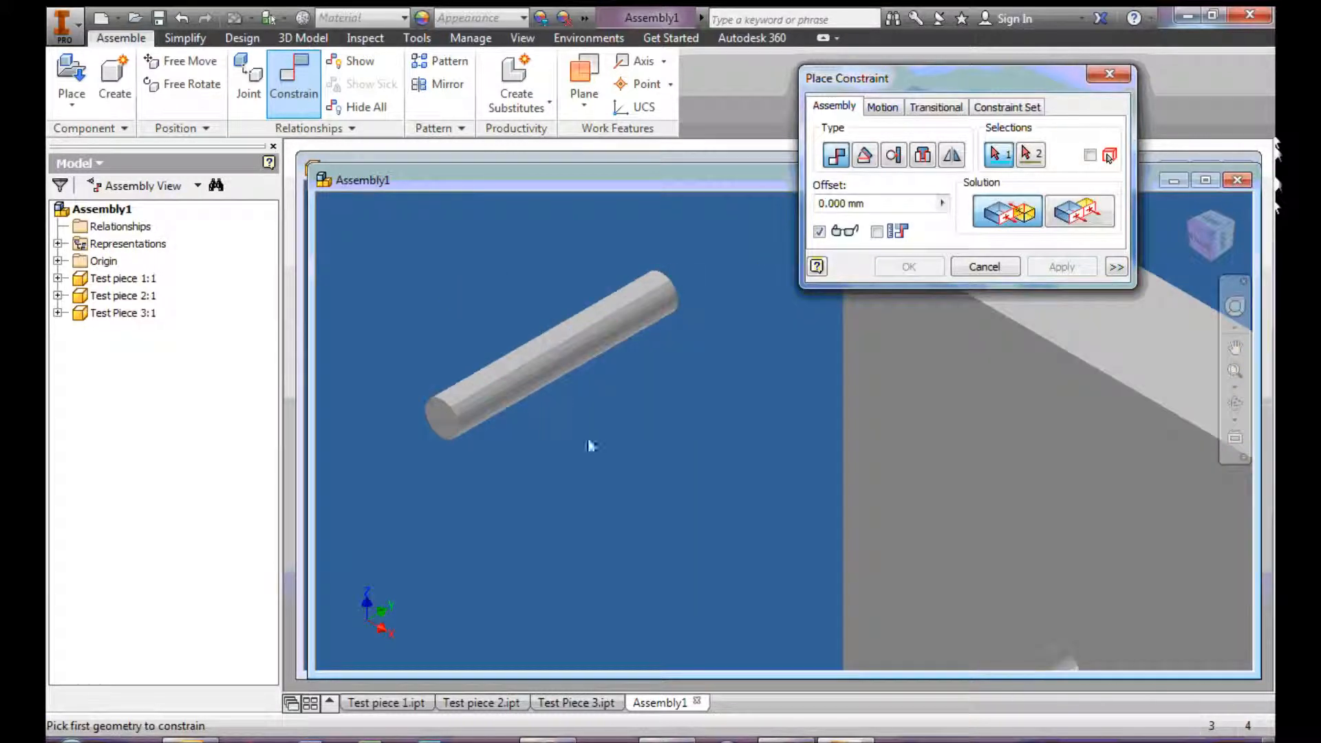
click(544, 357)
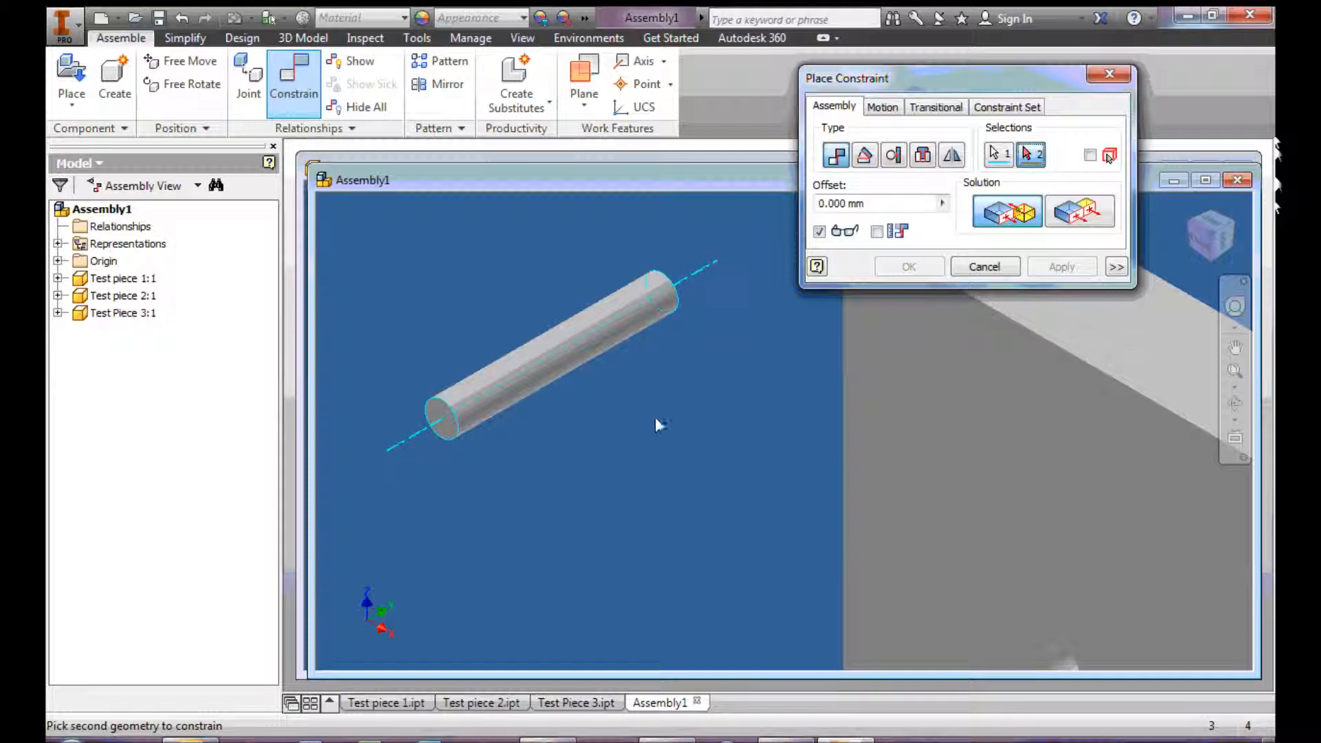
scroll(661, 429, down, 3)
scroll(821, 547, up, 5)
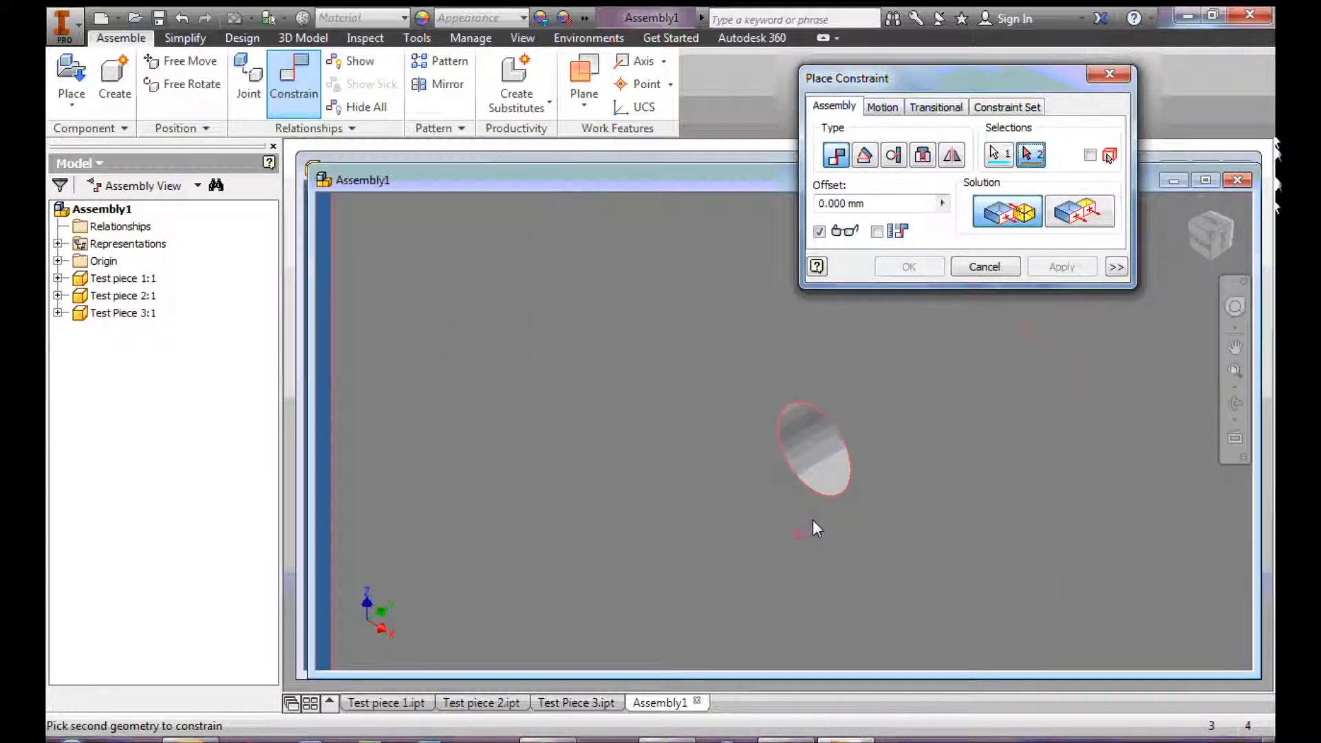
click(814, 457)
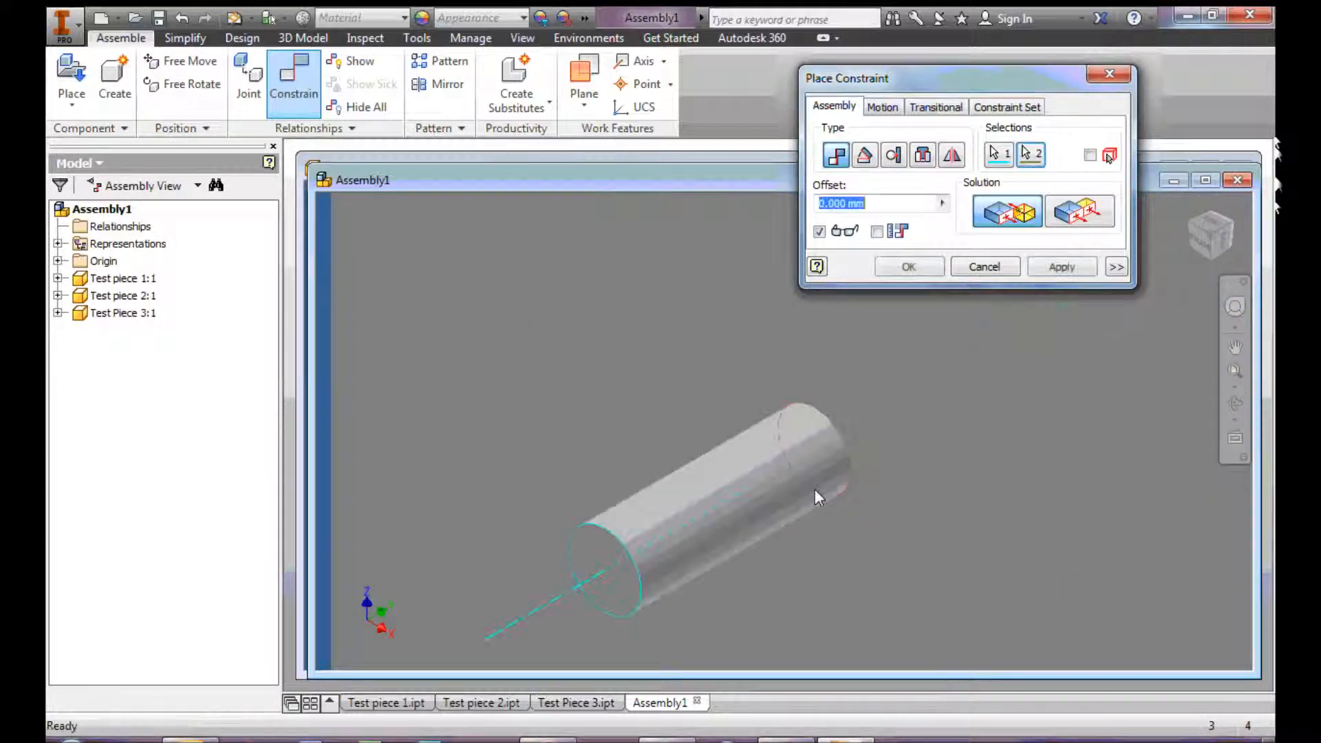
click(1059, 268)
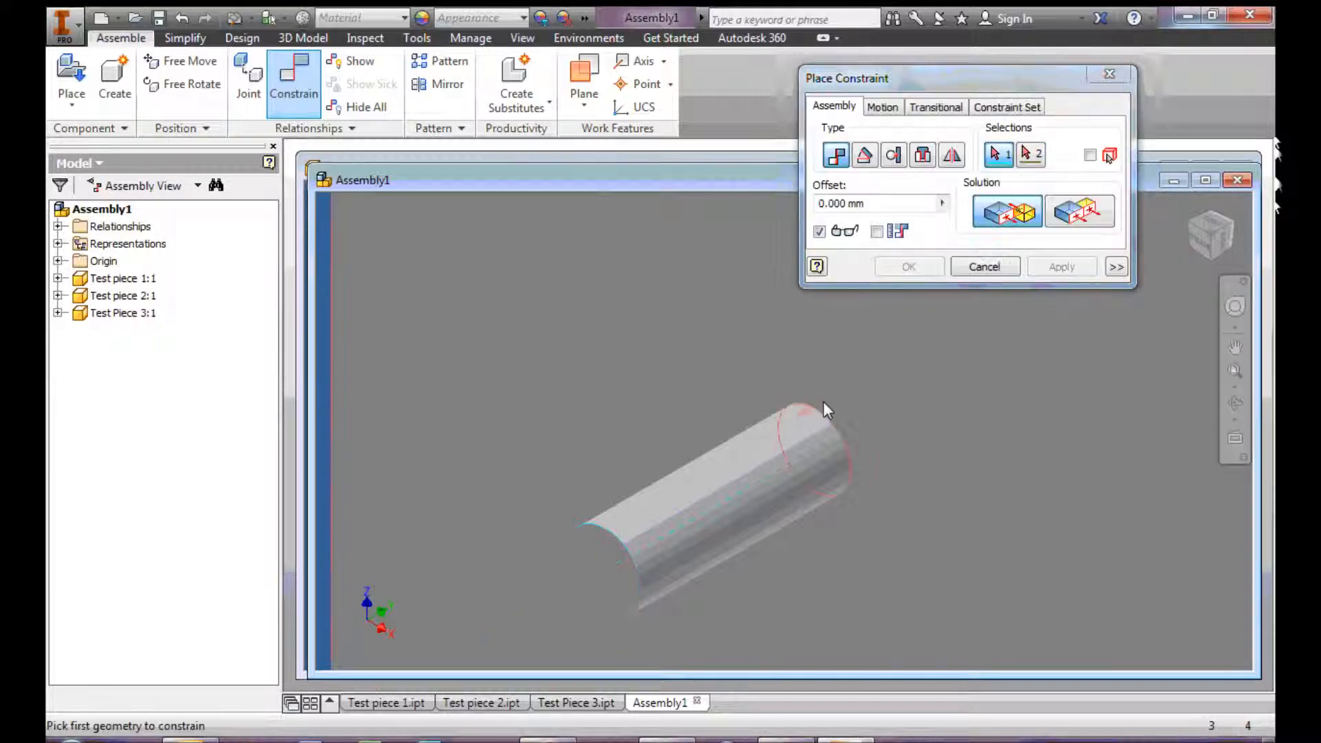
- Add a Flush constraint with 0 mm offset between the rod's end face and the block's back face, and close the constraint dialog
scroll(830, 402, down, 3)
key(F4)
drag(830, 446, 582, 511)
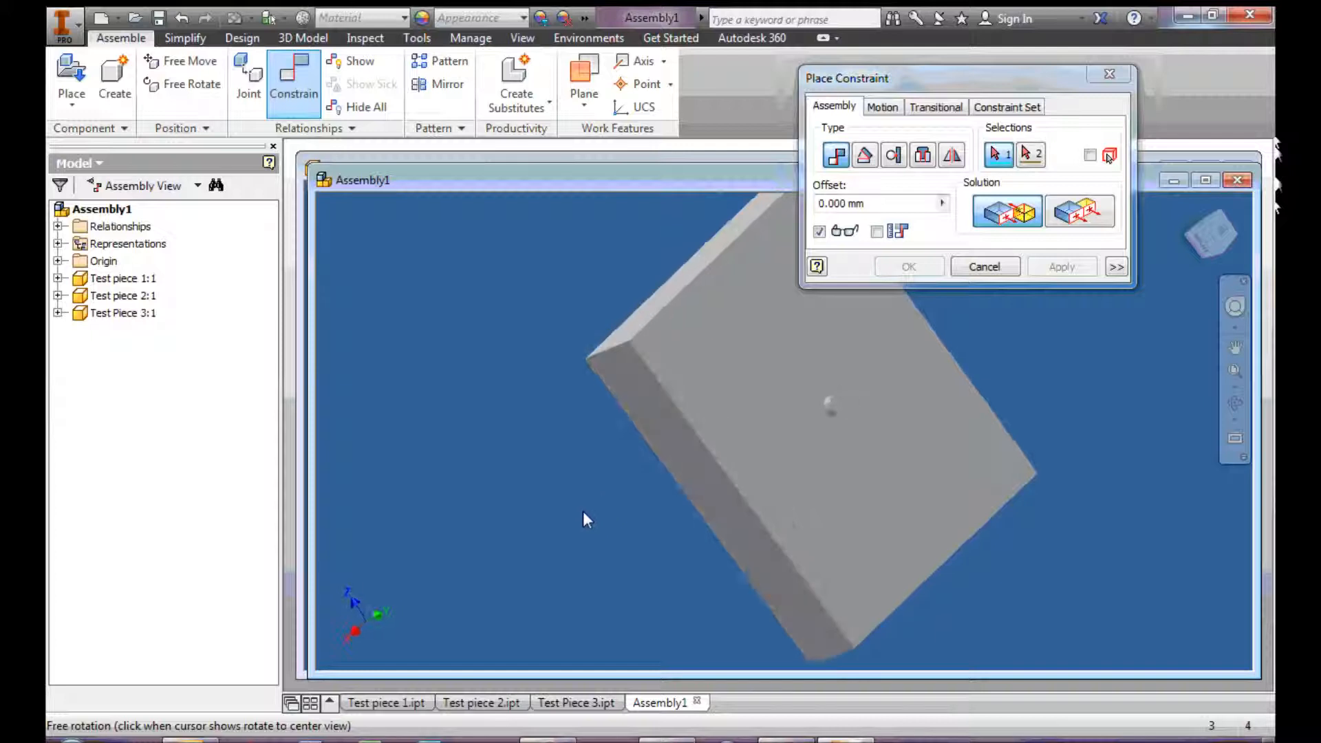
click(1087, 218)
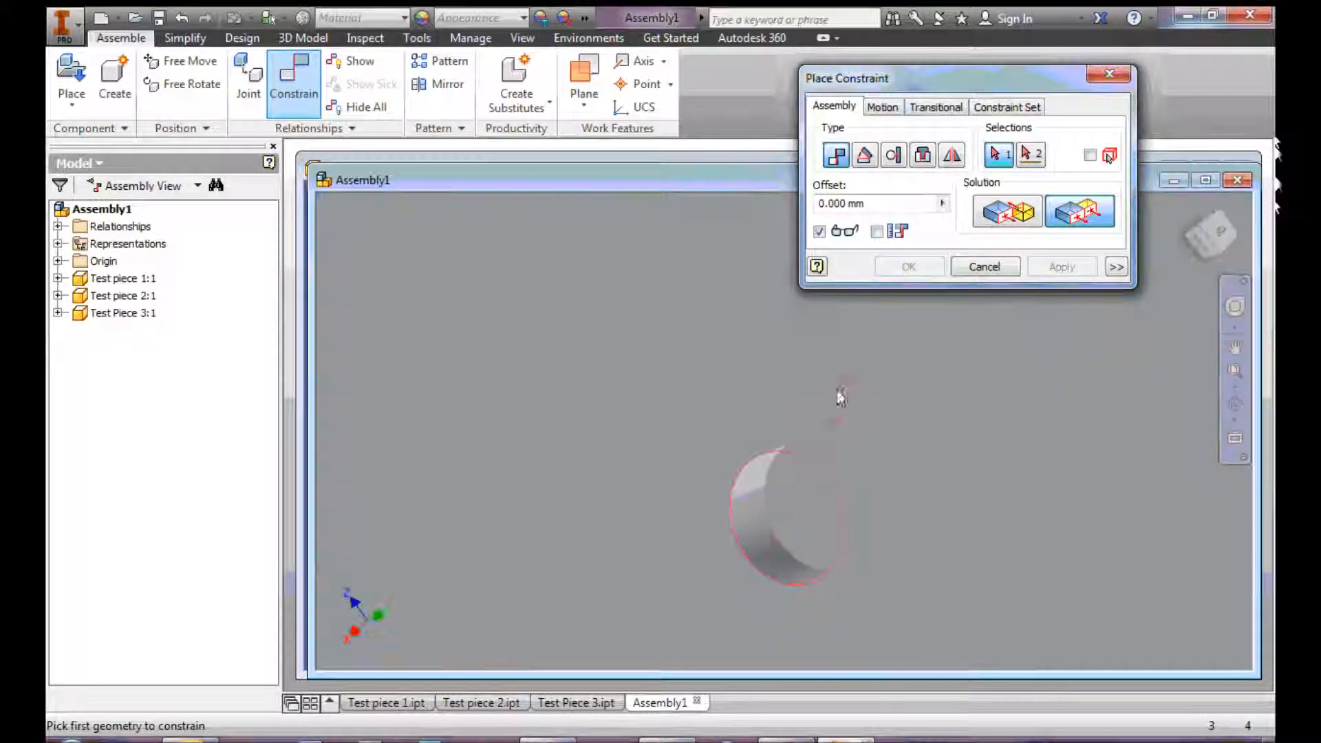
click(793, 494)
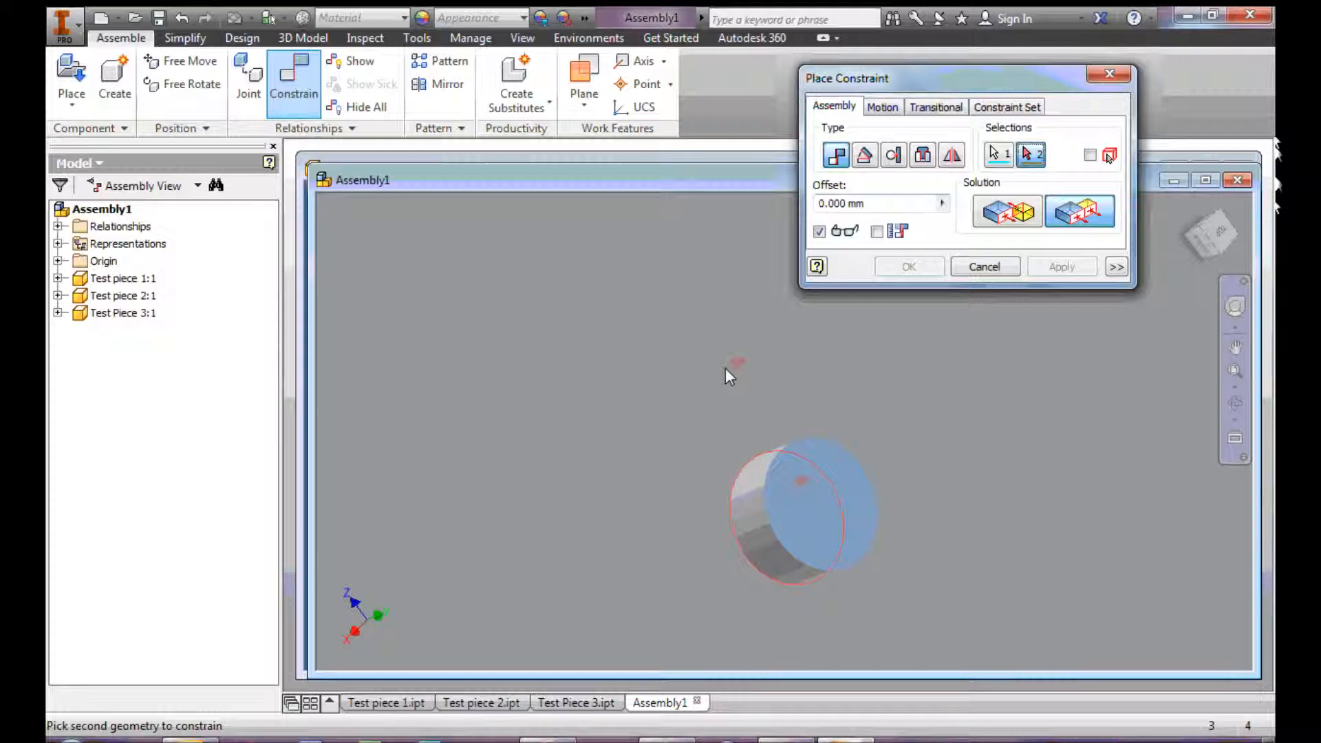
click(725, 367)
click(1061, 266)
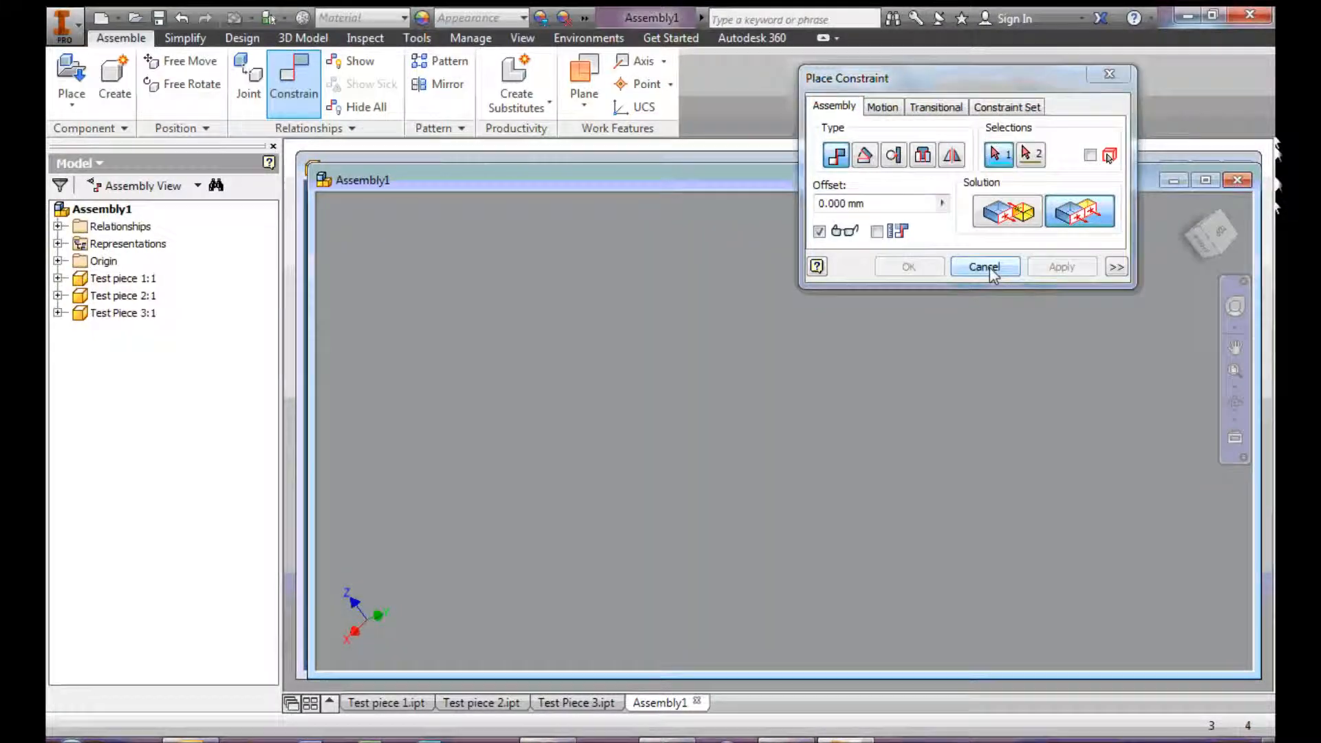
click(989, 266)
- Test whether the constrained rod can still slide in the block's hole and inspect it from several angles
shift+middle_drag(914, 328, 986, 312)
drag(807, 410, 850, 413)
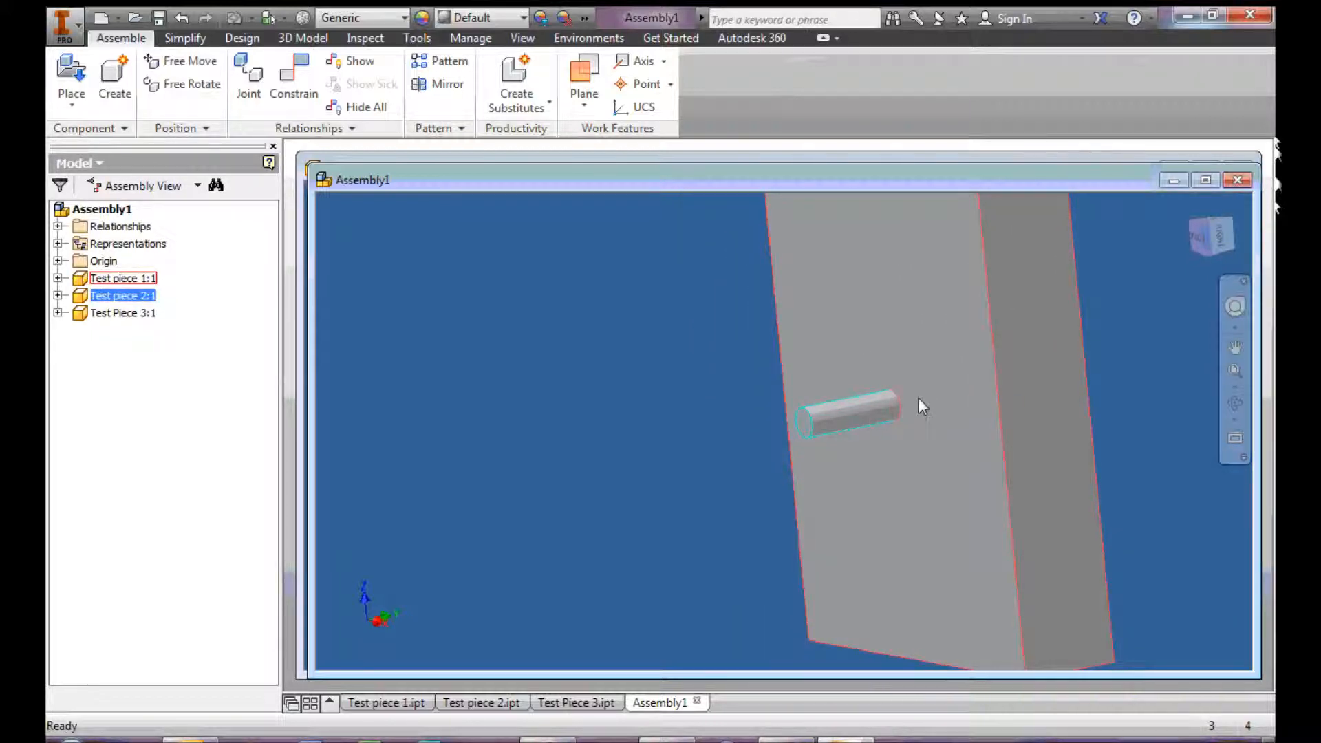
shift+middle_drag(915, 384, 982, 512)
scroll(648, 337, up, 3)
scroll(648, 335, down, 3)
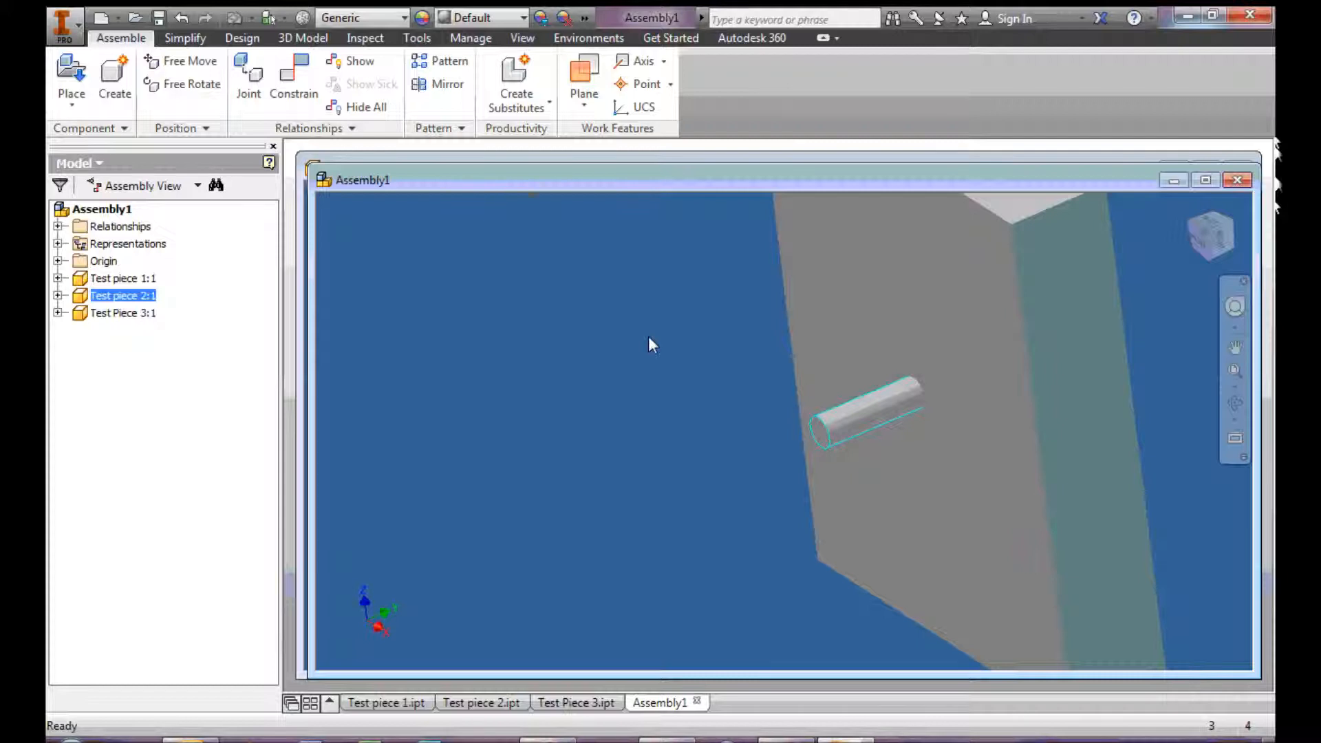
- Move the gold ring close to the rod's free end in front of the block
scroll(648, 335, up, 5)
middle_drag(641, 328, 673, 375)
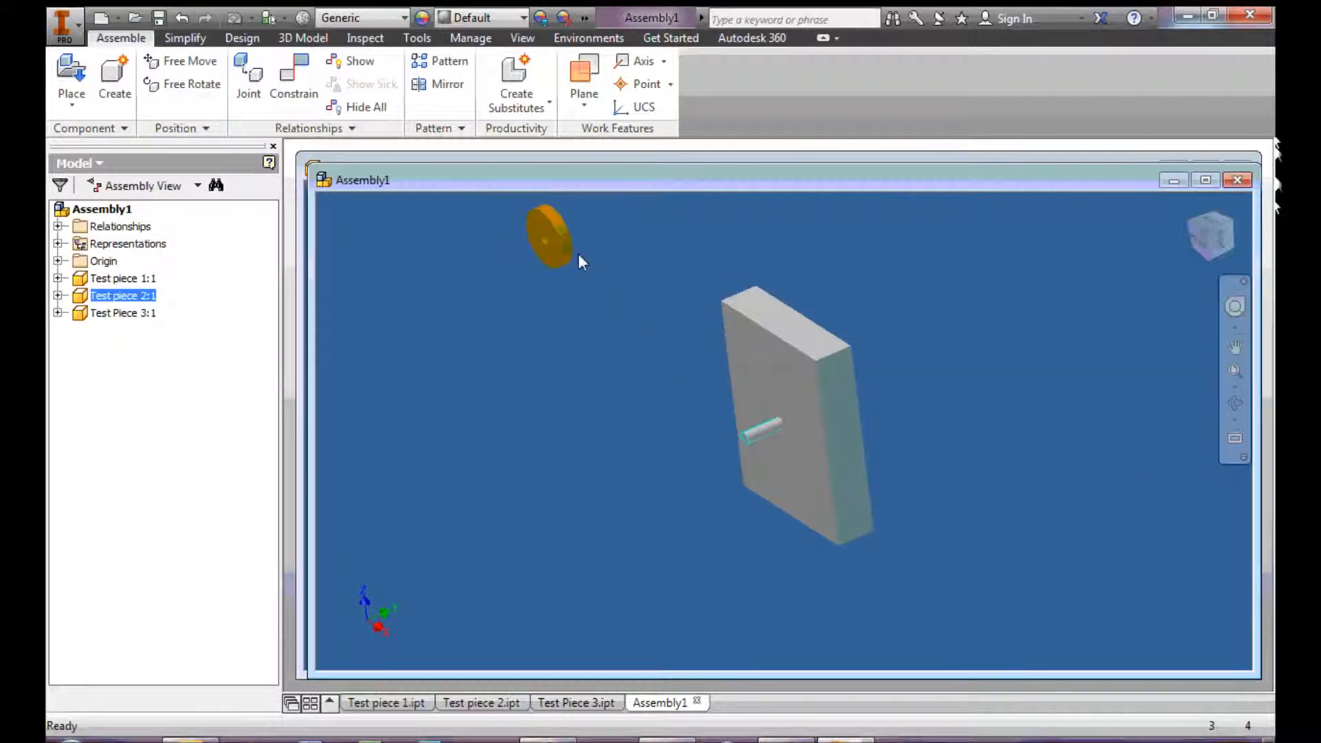
drag(596, 315, 729, 444)
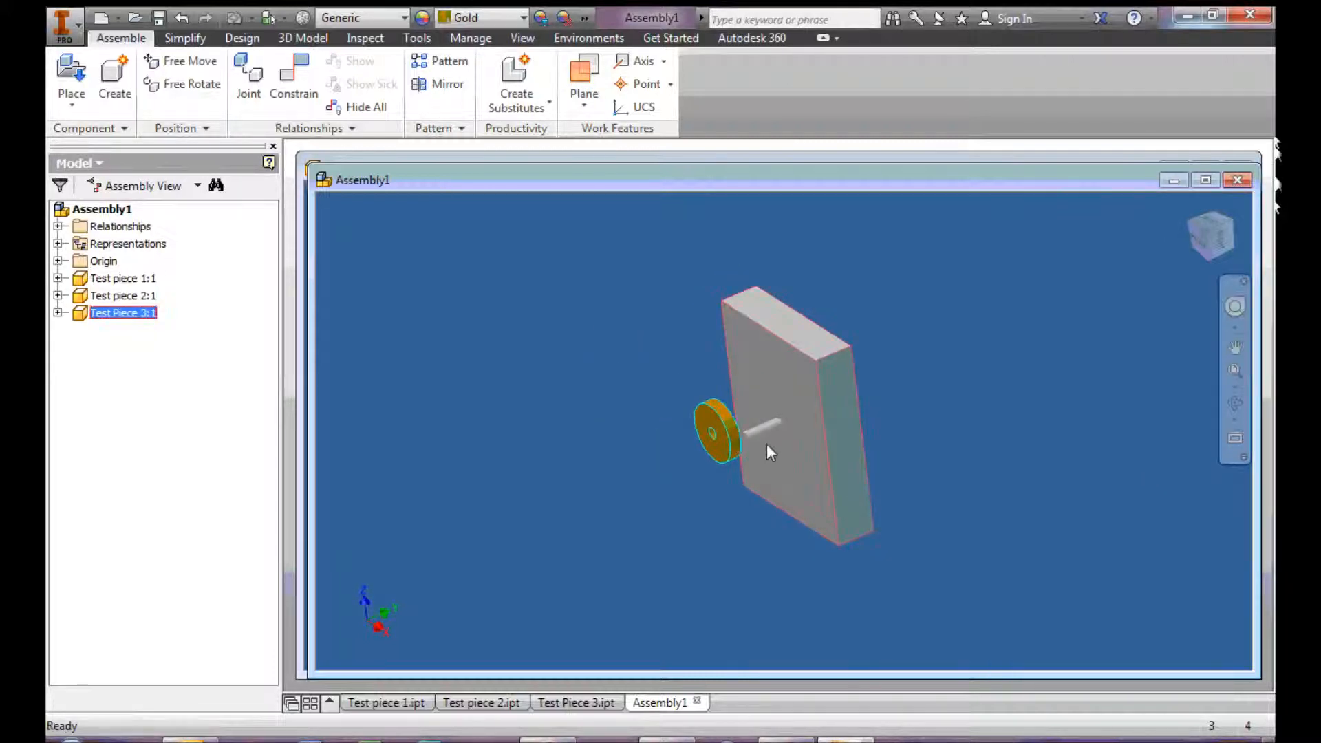
scroll(768, 446, up, 5)
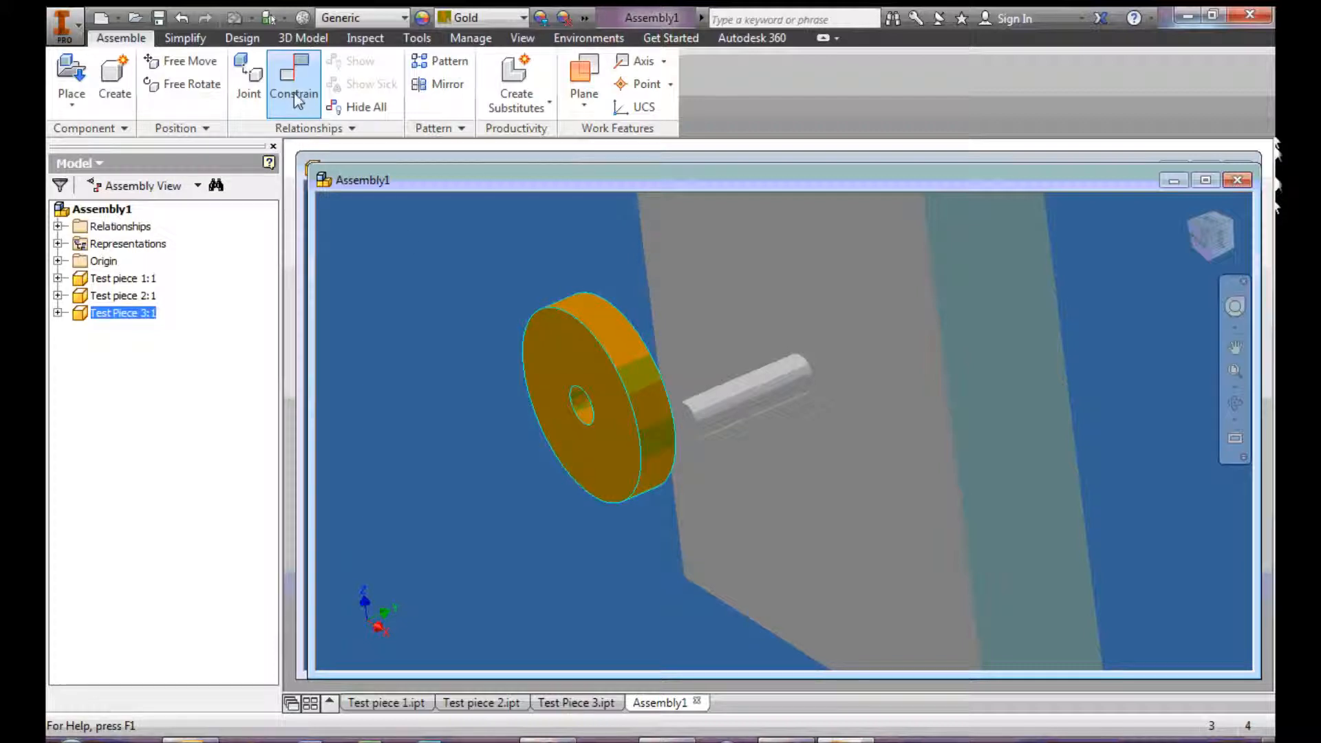
- Add a Mate constraint with 0 mm offset between the axis of the gold ring's hole and the rod's axis
click(308, 113)
scroll(584, 407, up, 3)
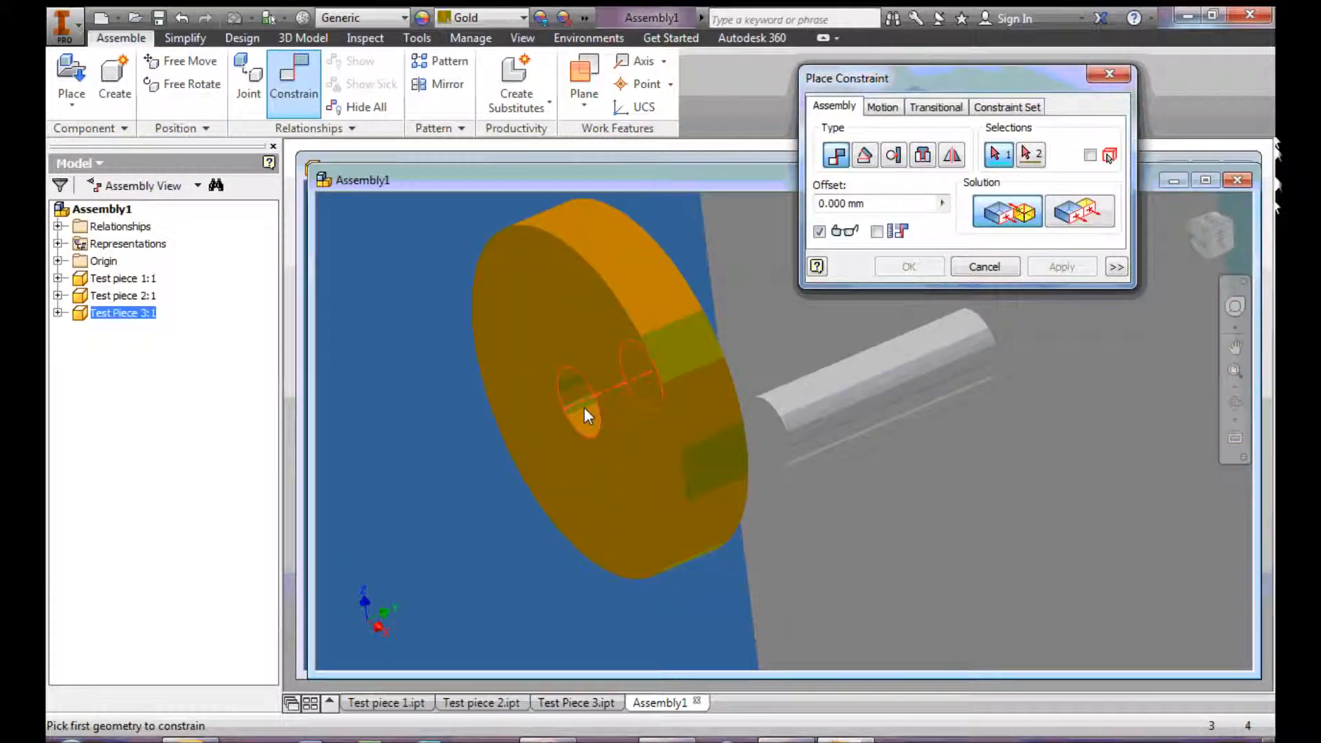
click(582, 405)
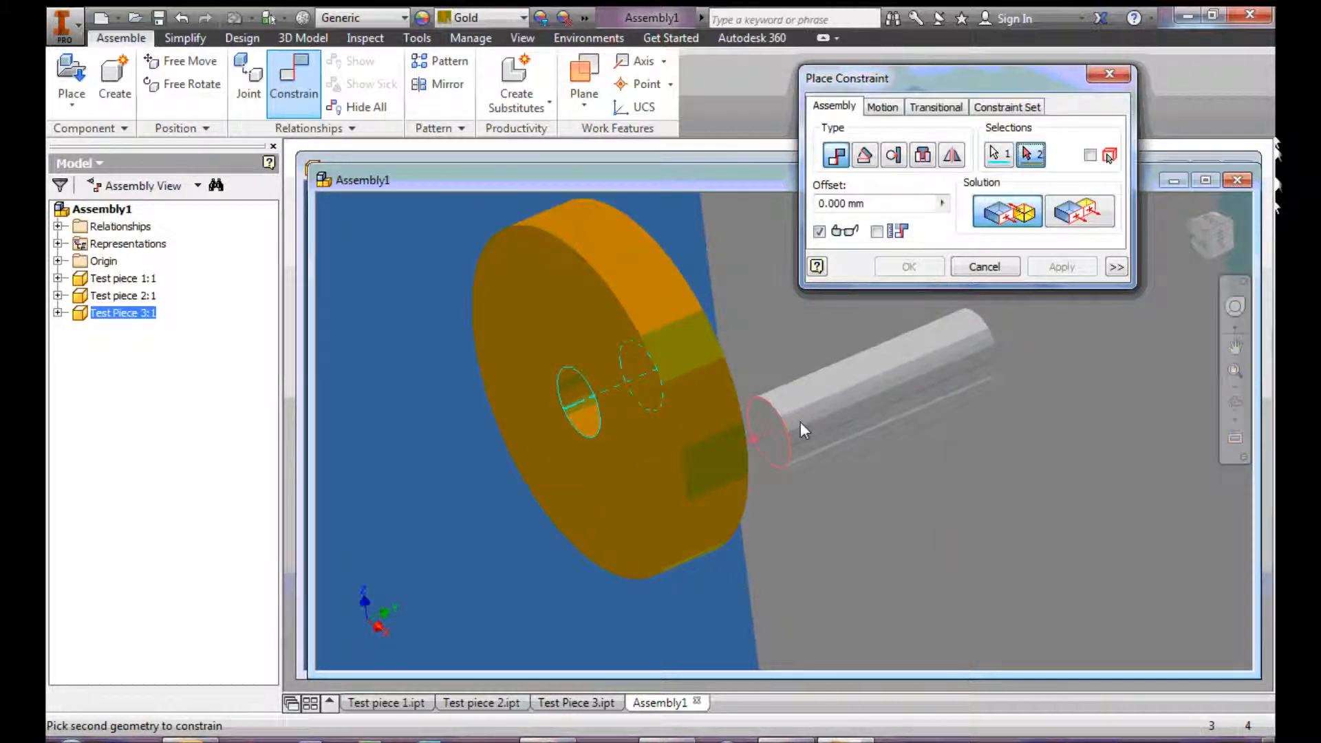
mouse_move(825, 409)
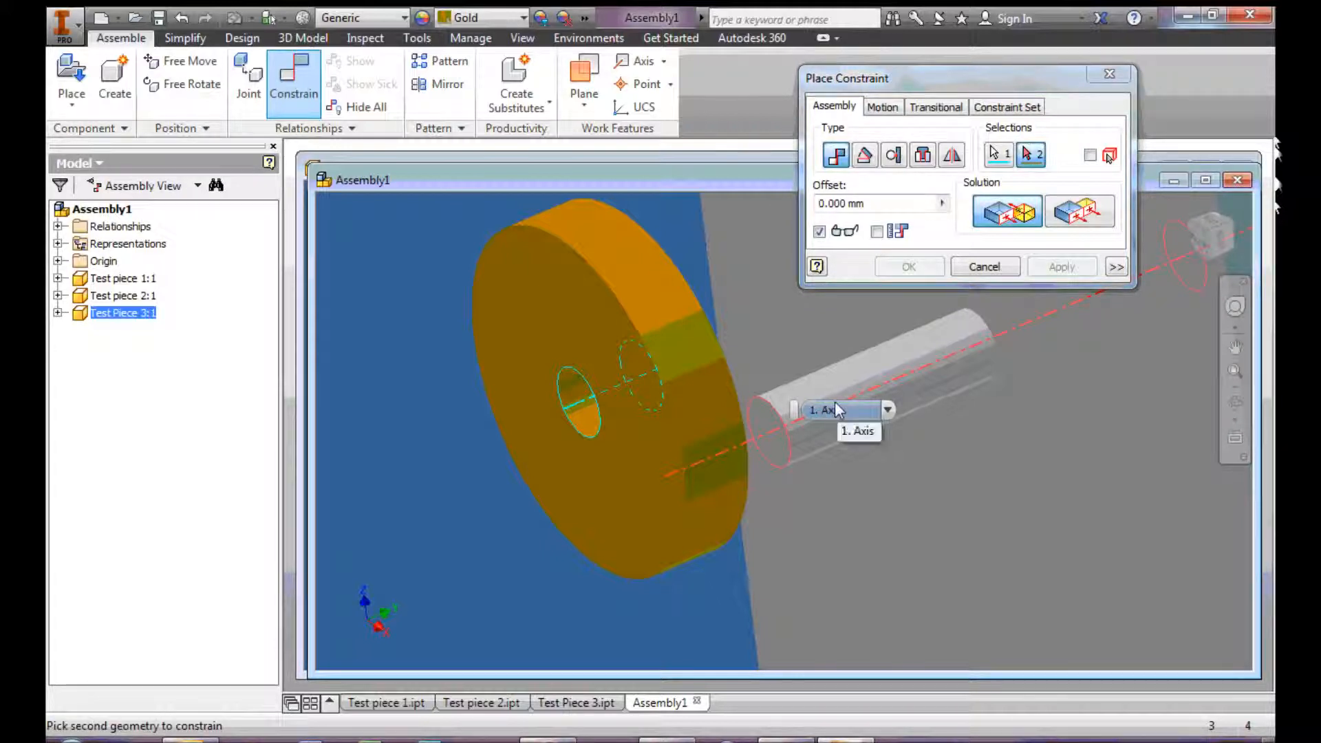
click(829, 411)
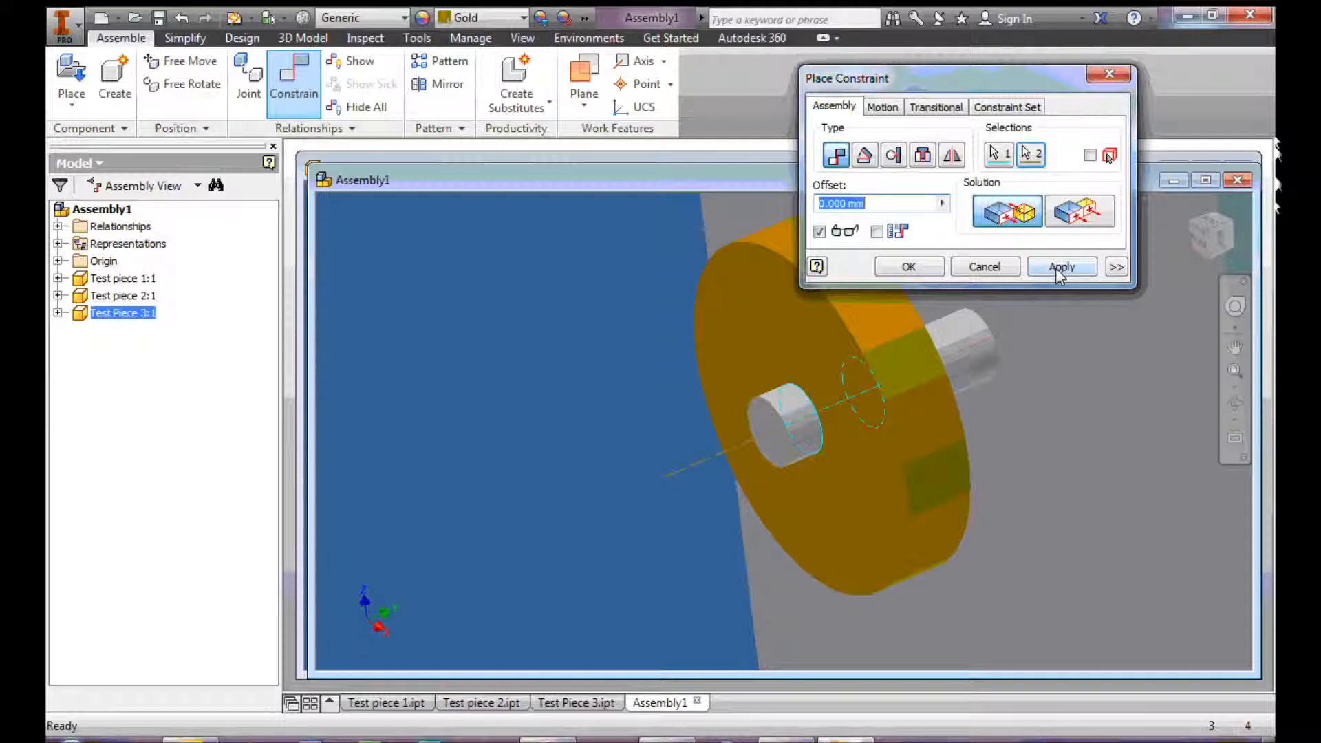
click(1059, 267)
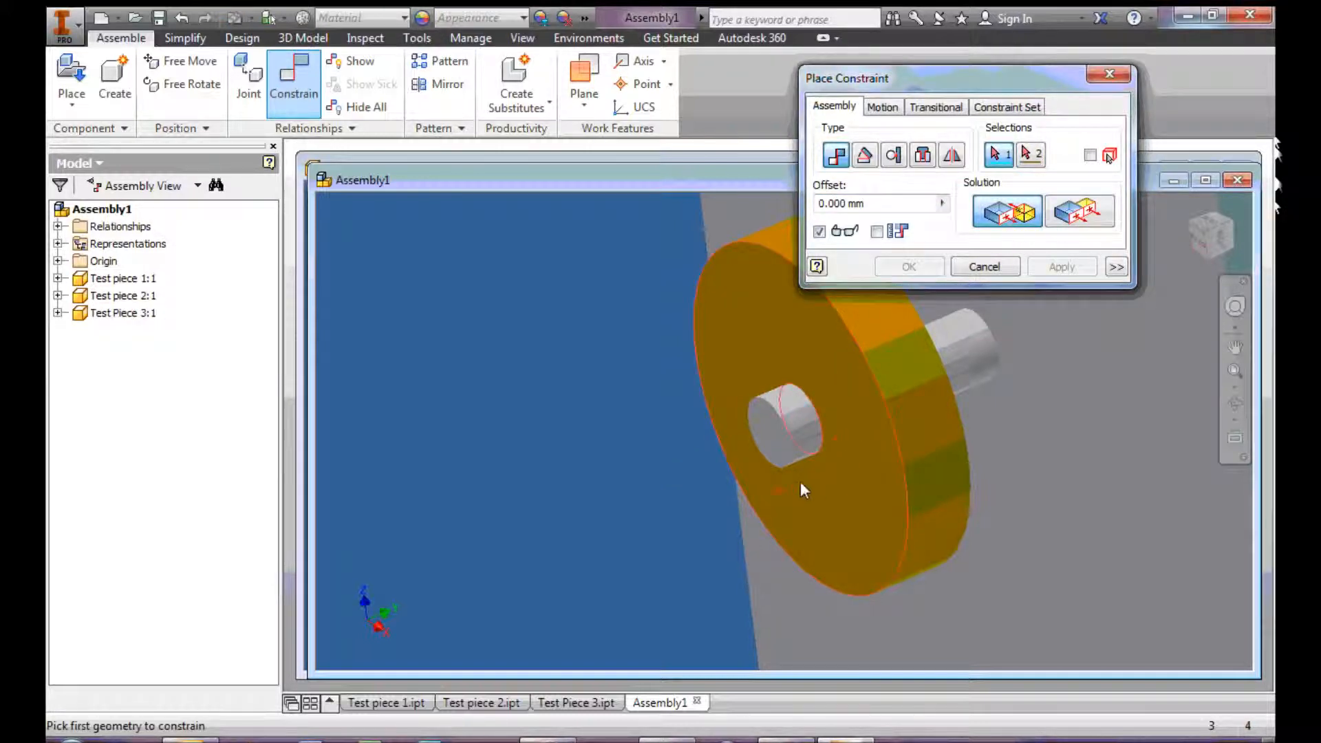
- Add a Mate constraint with 1 mm offset between the ring's face nearest the block and the block's front face, and finish constraining
scroll(799, 480, up, 3)
shift+middle_drag(799, 481, 763, 501)
click(840, 454)
shift+middle_drag(840, 455, 909, 423)
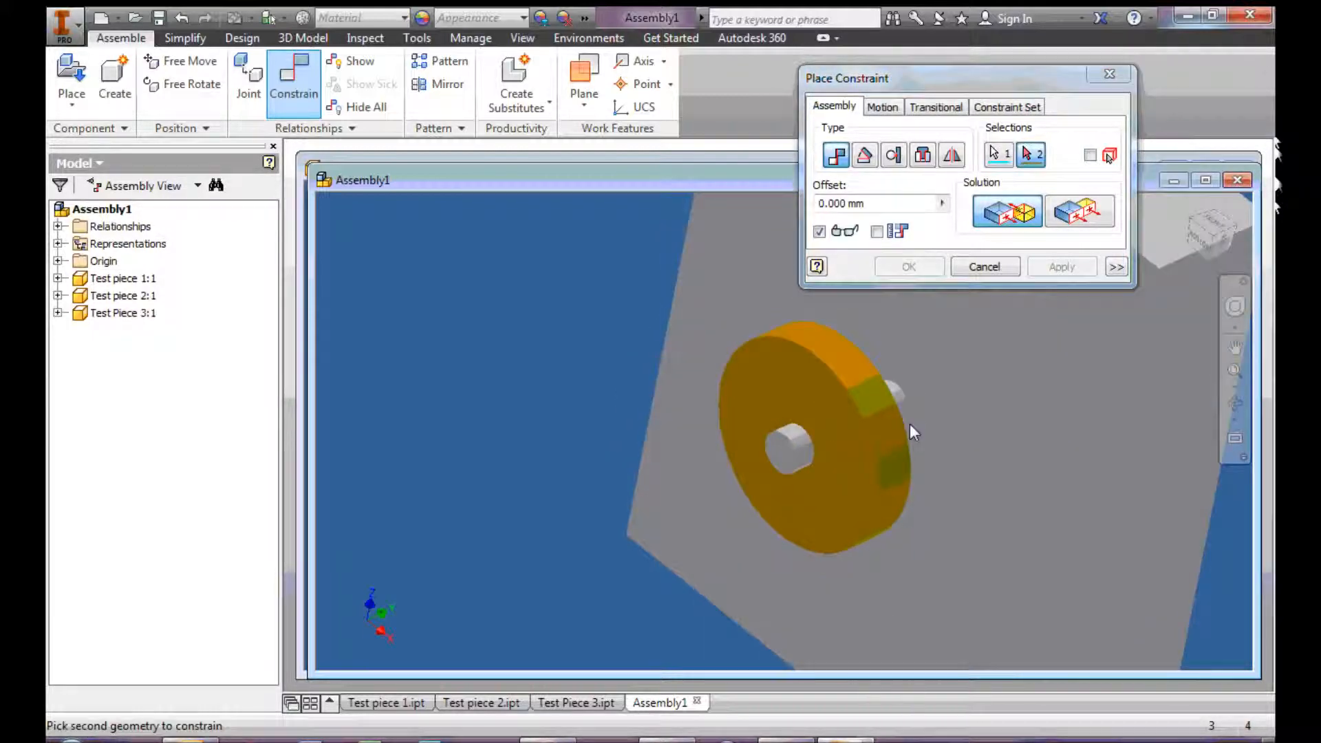
click(973, 376)
drag(845, 210, 811, 210)
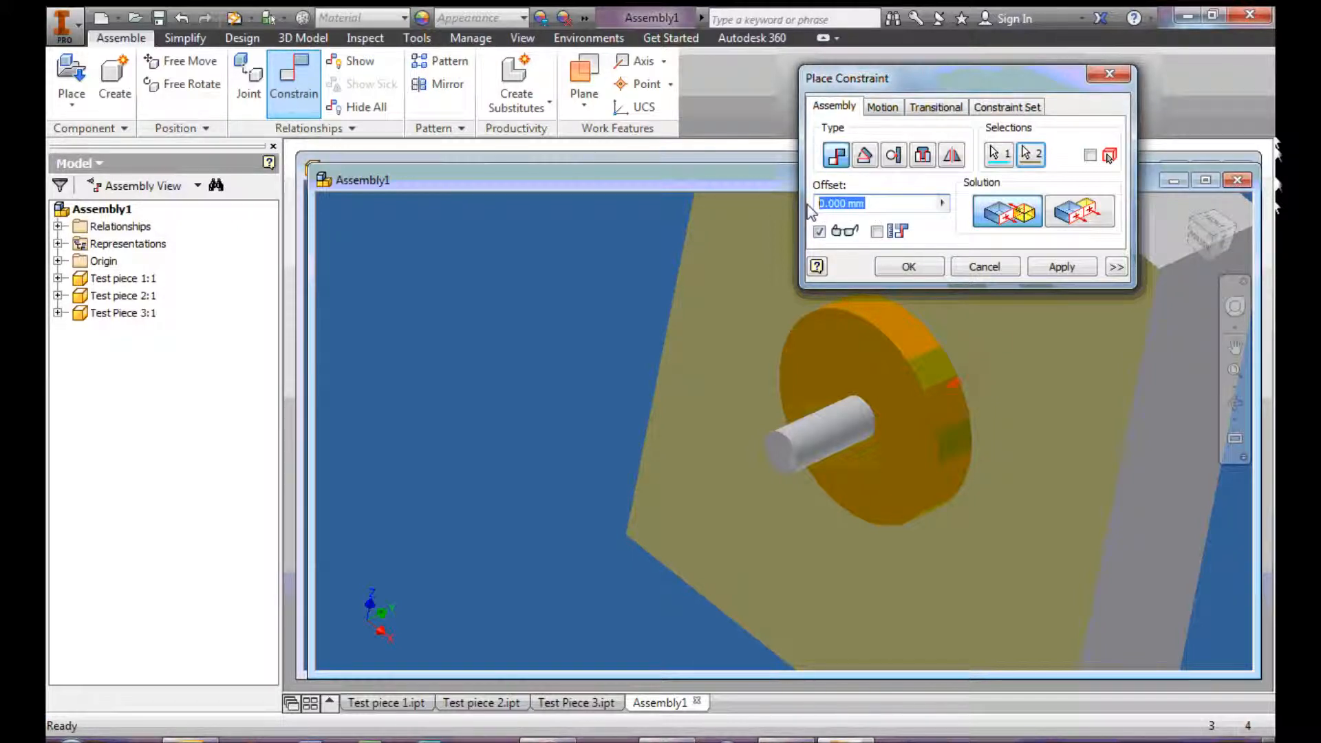
text(1)
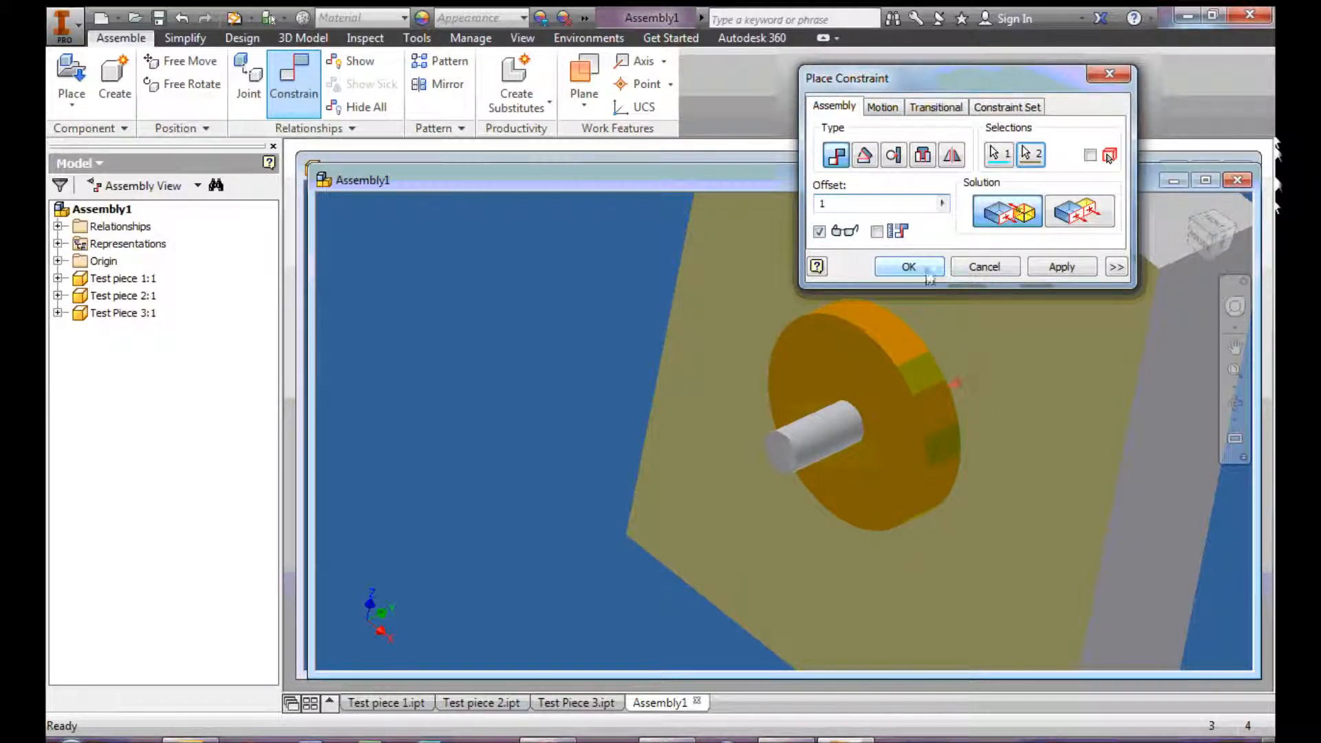
click(1042, 267)
click(985, 269)
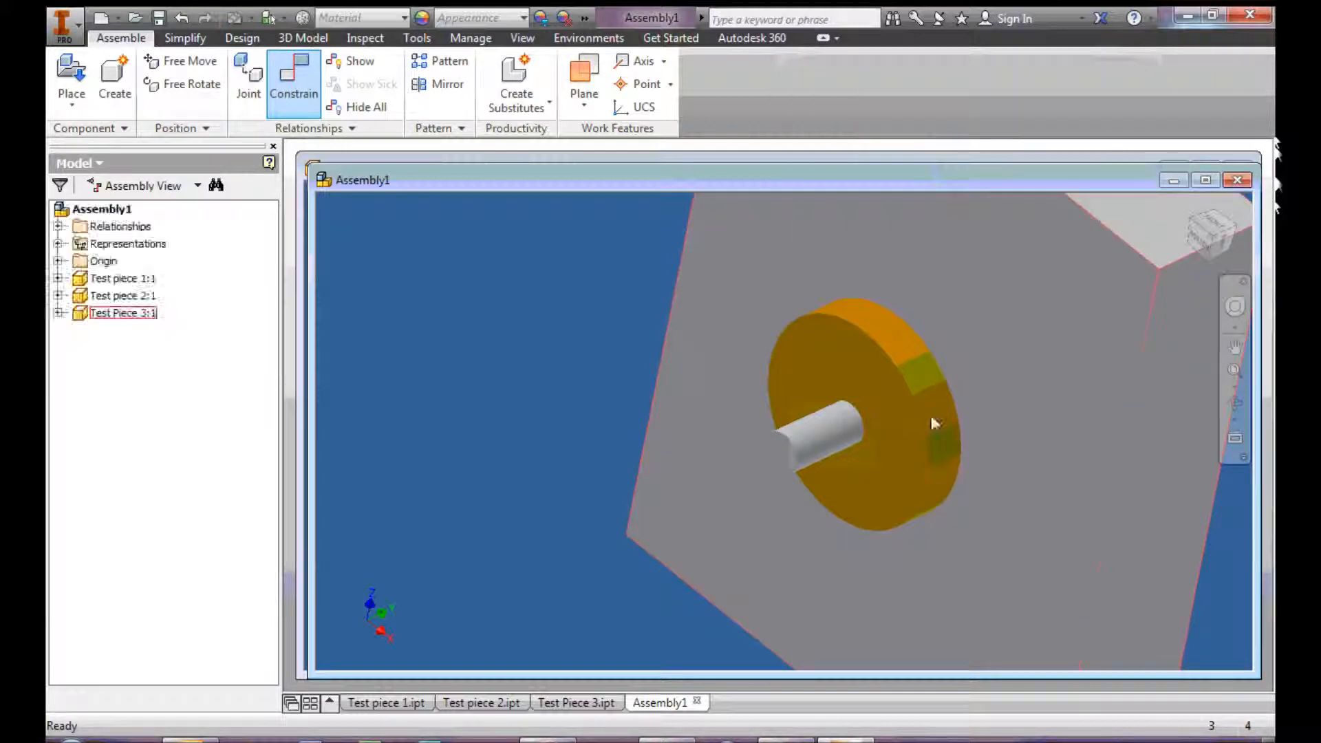
scroll(860, 332, down, 3)
scroll(923, 351, up, 3)
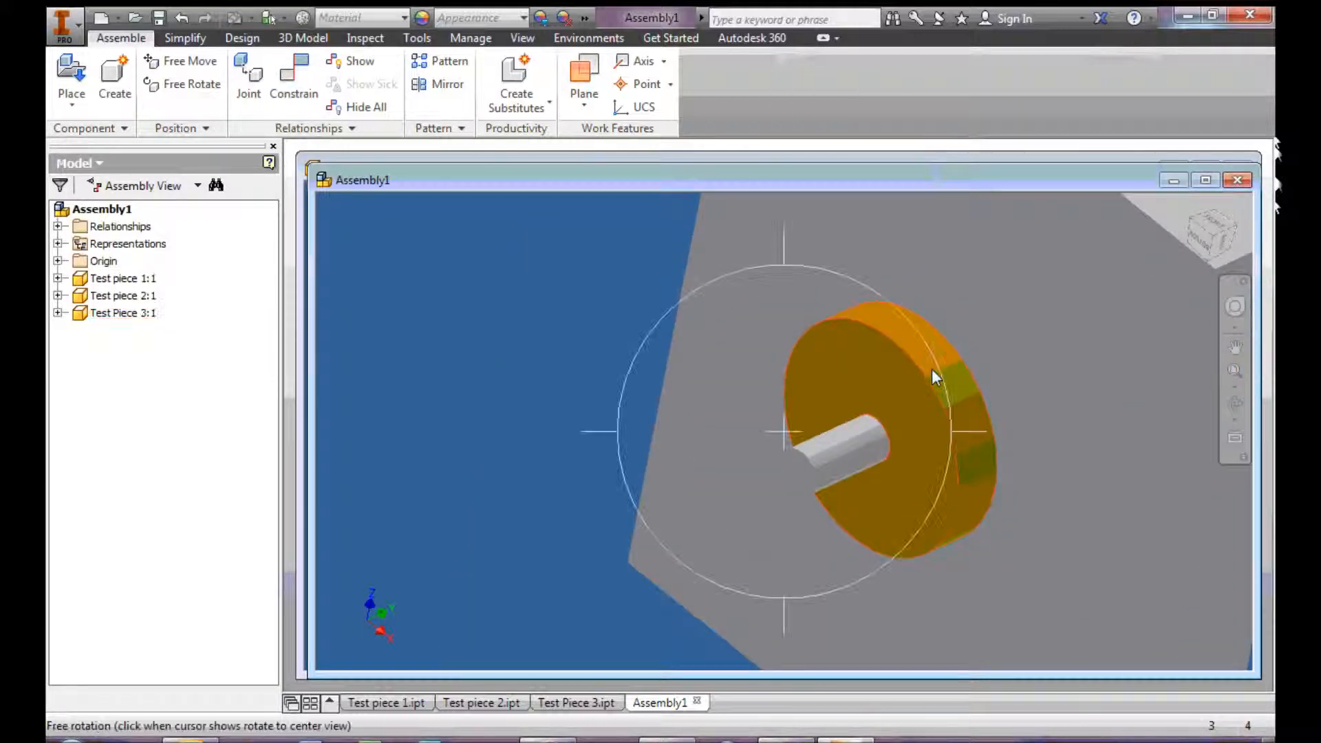